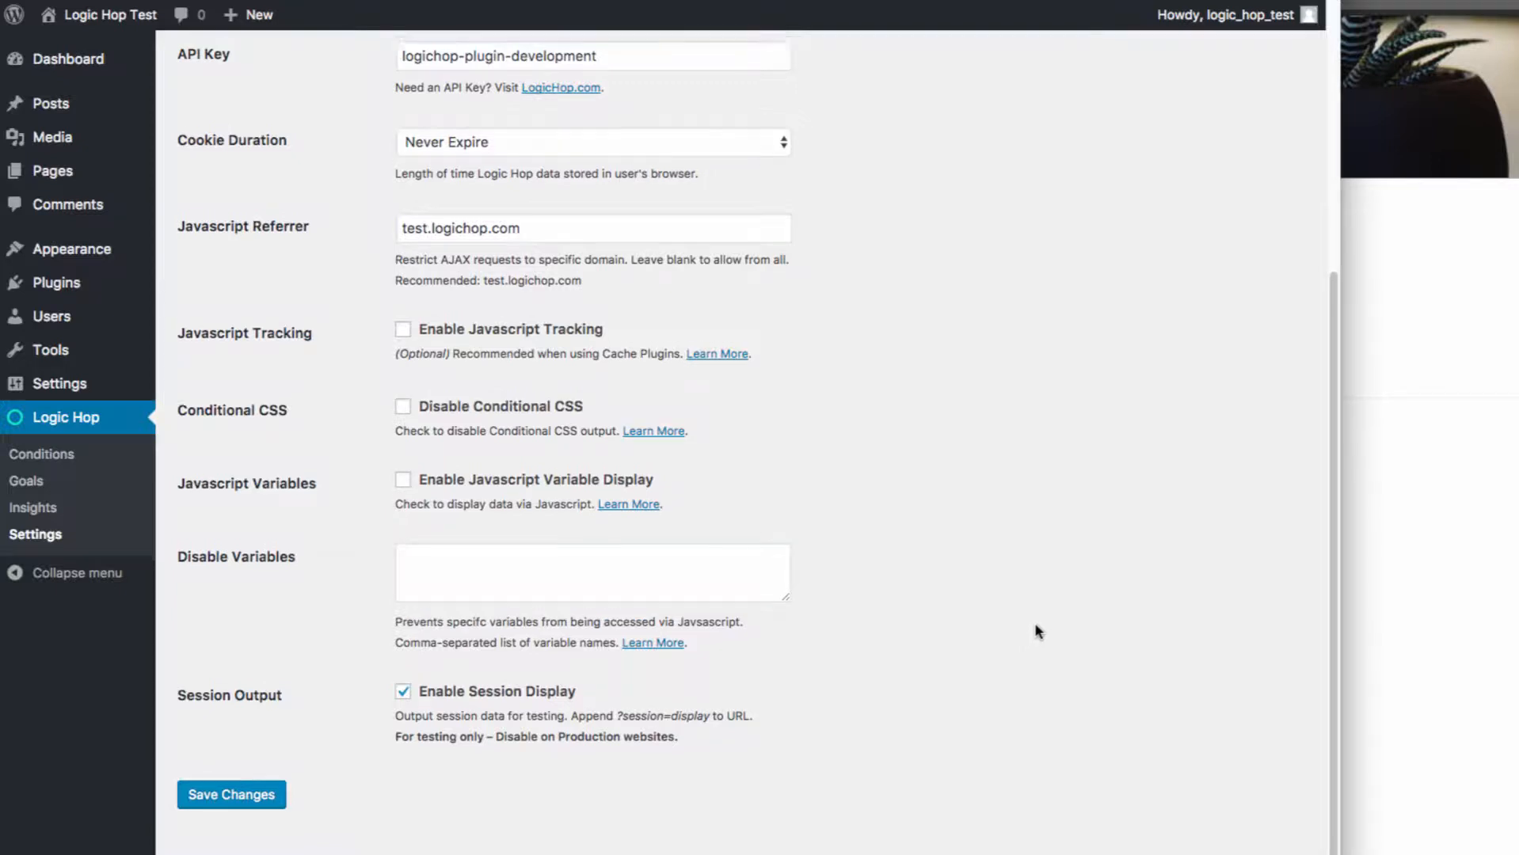
# - Activate the Logic Hop ActiveCampaign Integration plugin from the installed plugins list
pyautogui.scroll(4, 1037, 632)
pyautogui.scroll(1, 1037, 631)
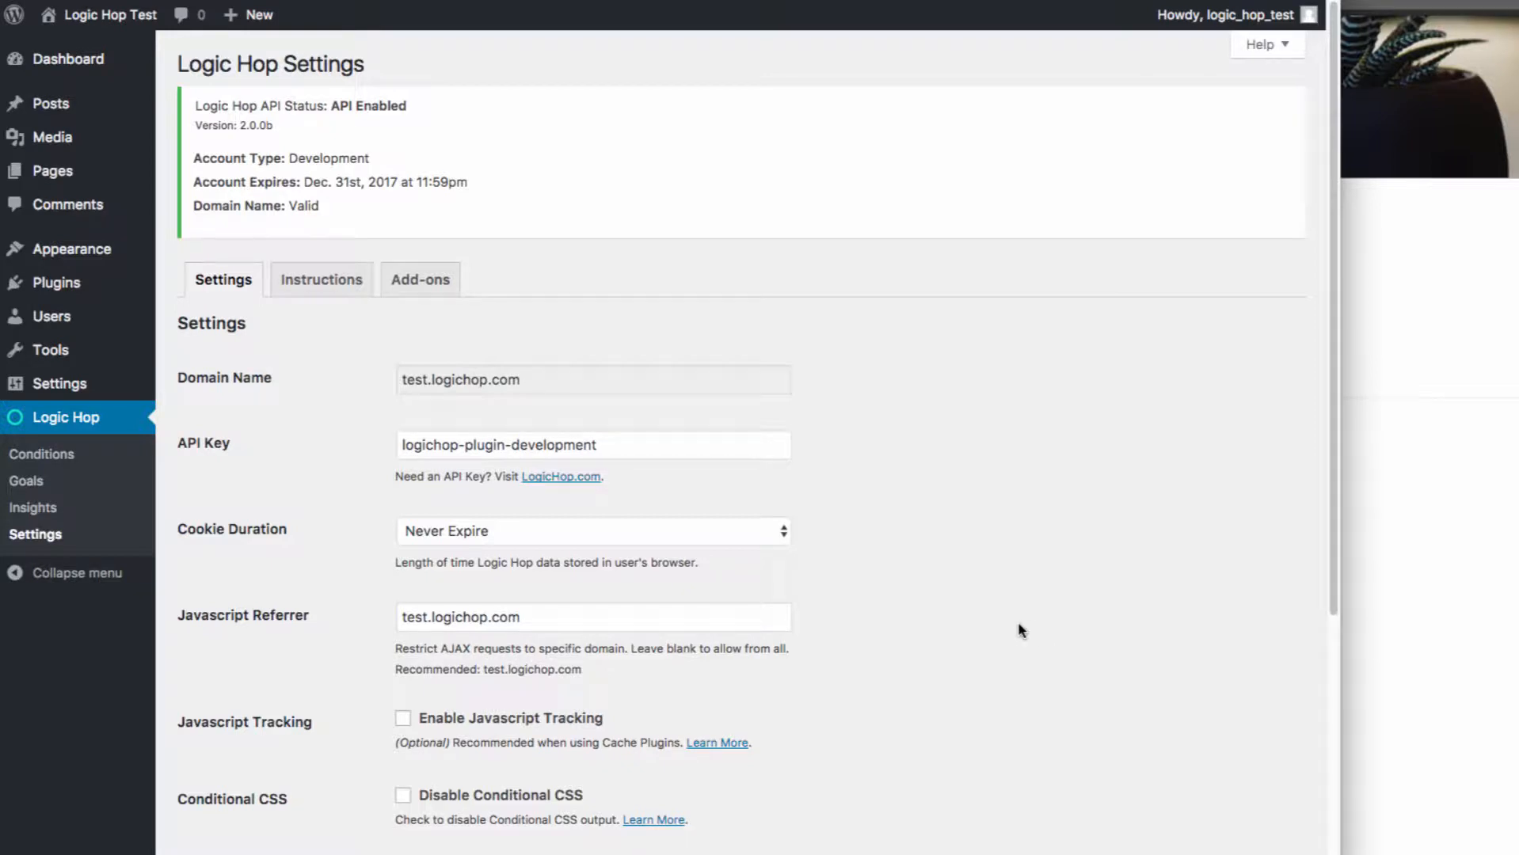
pyautogui.moveTo(62, 287)
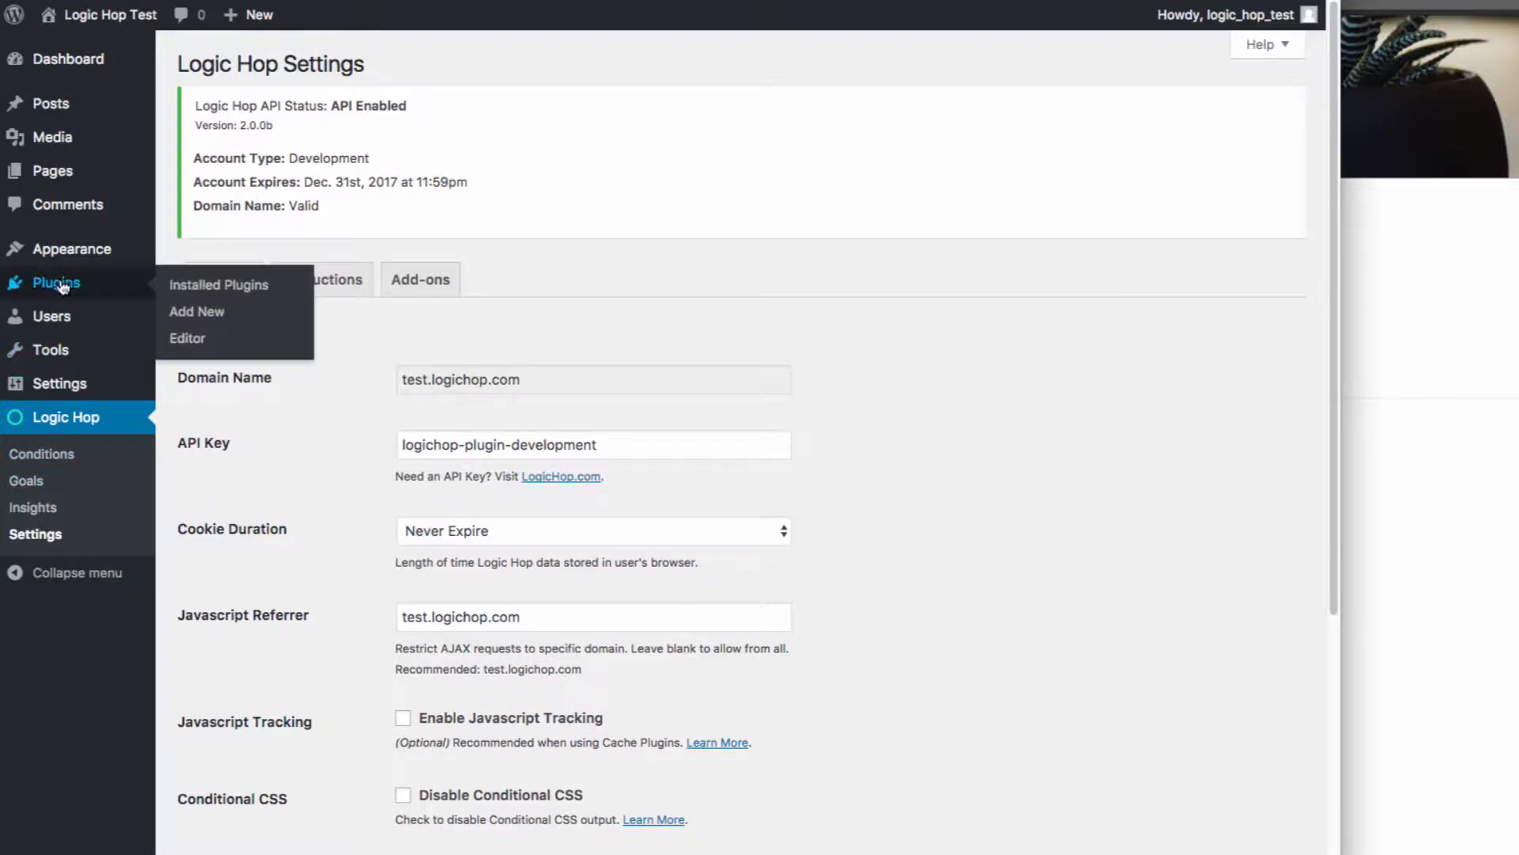
pyautogui.click(62, 287)
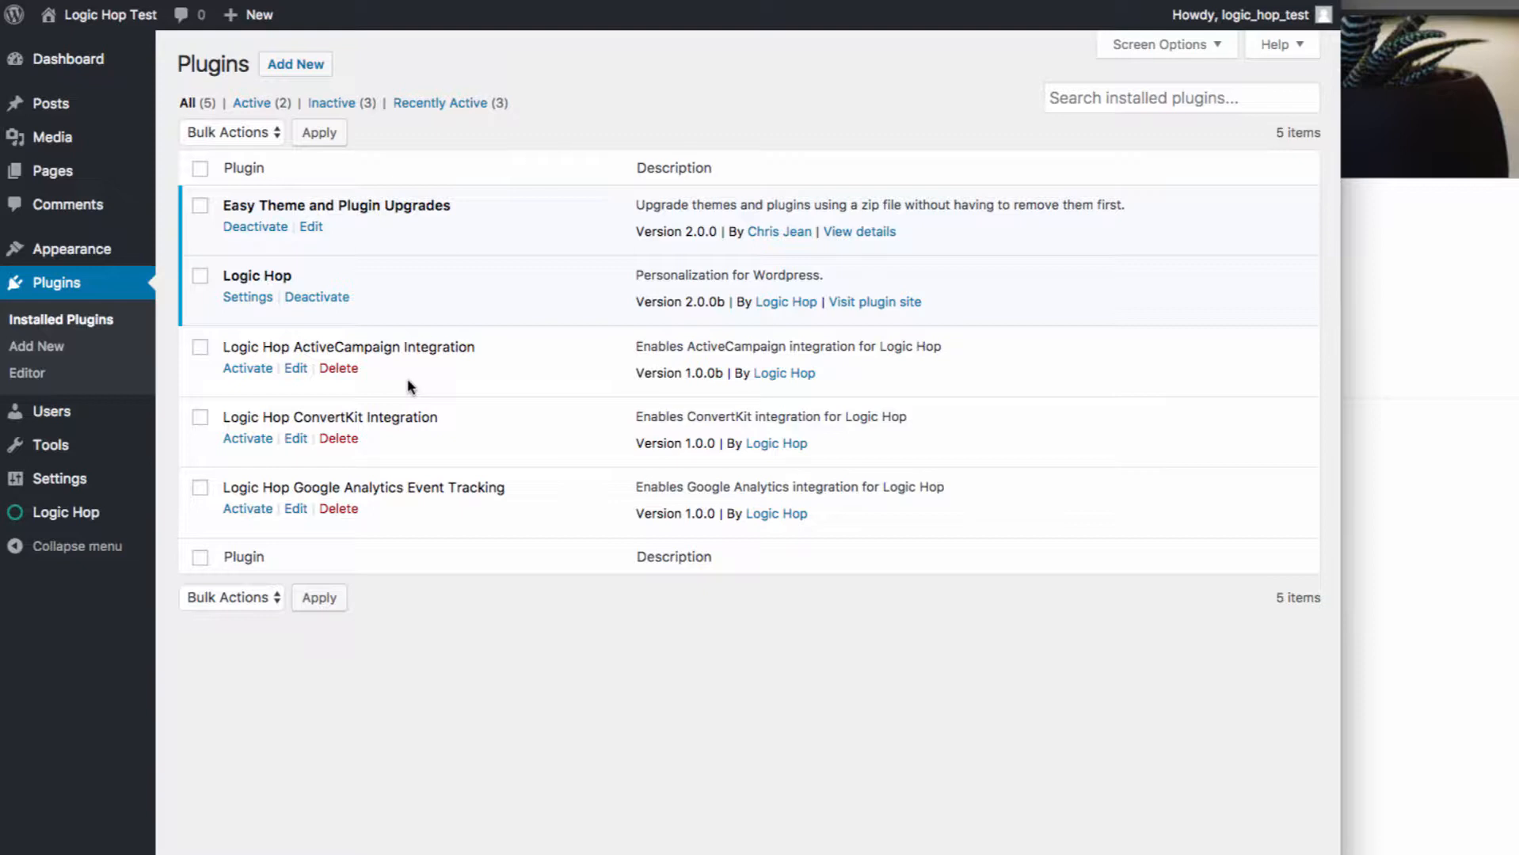
pyautogui.click(248, 369)
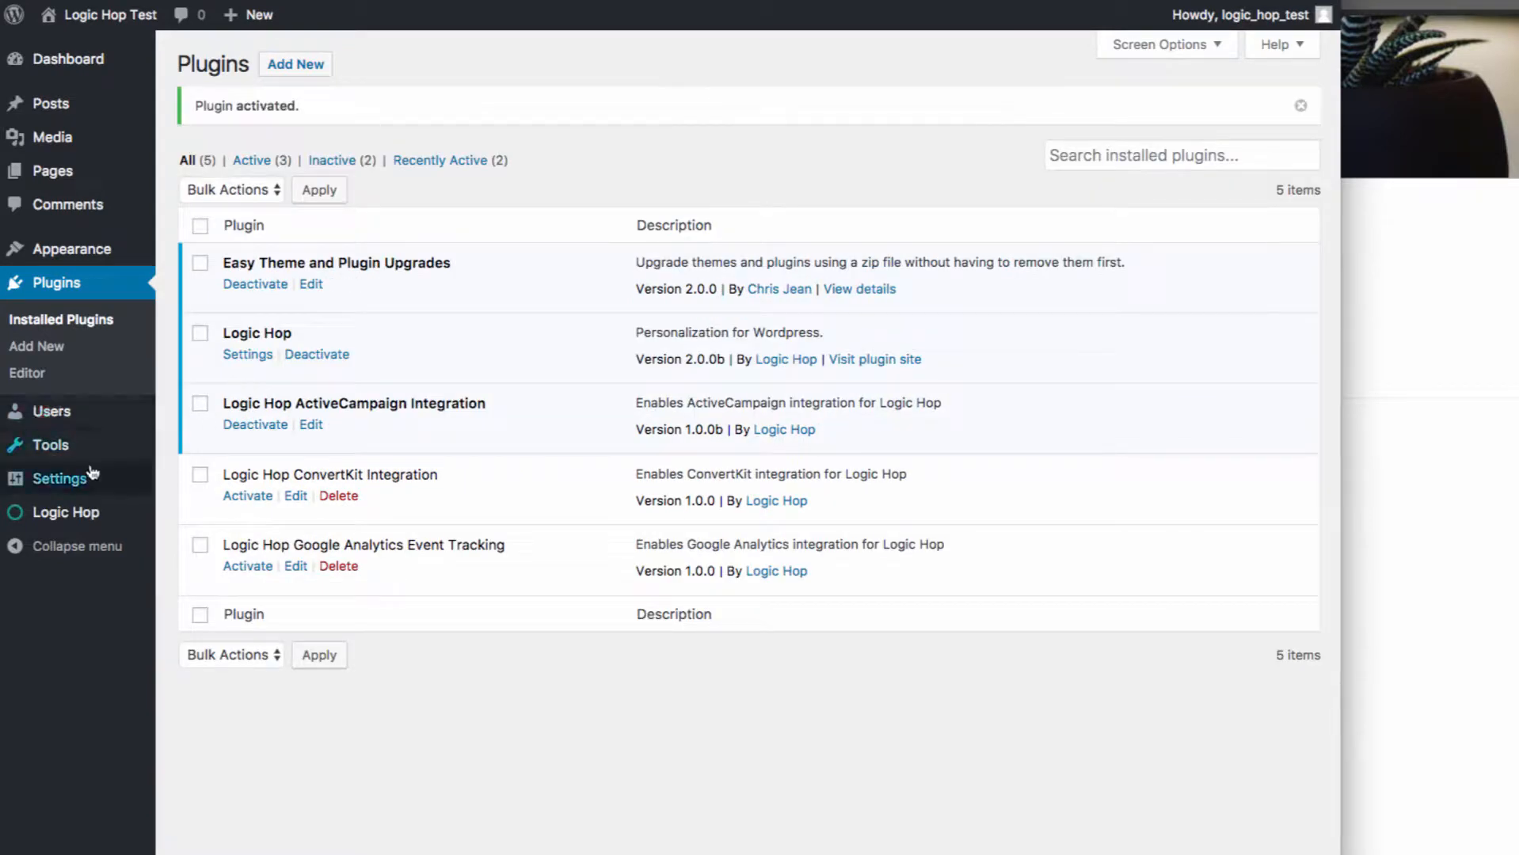
# - Open the Logic Hop settings and review the ActiveCampaign API URL, API key, ACTID and event key fields
pyautogui.moveTo(82, 512)
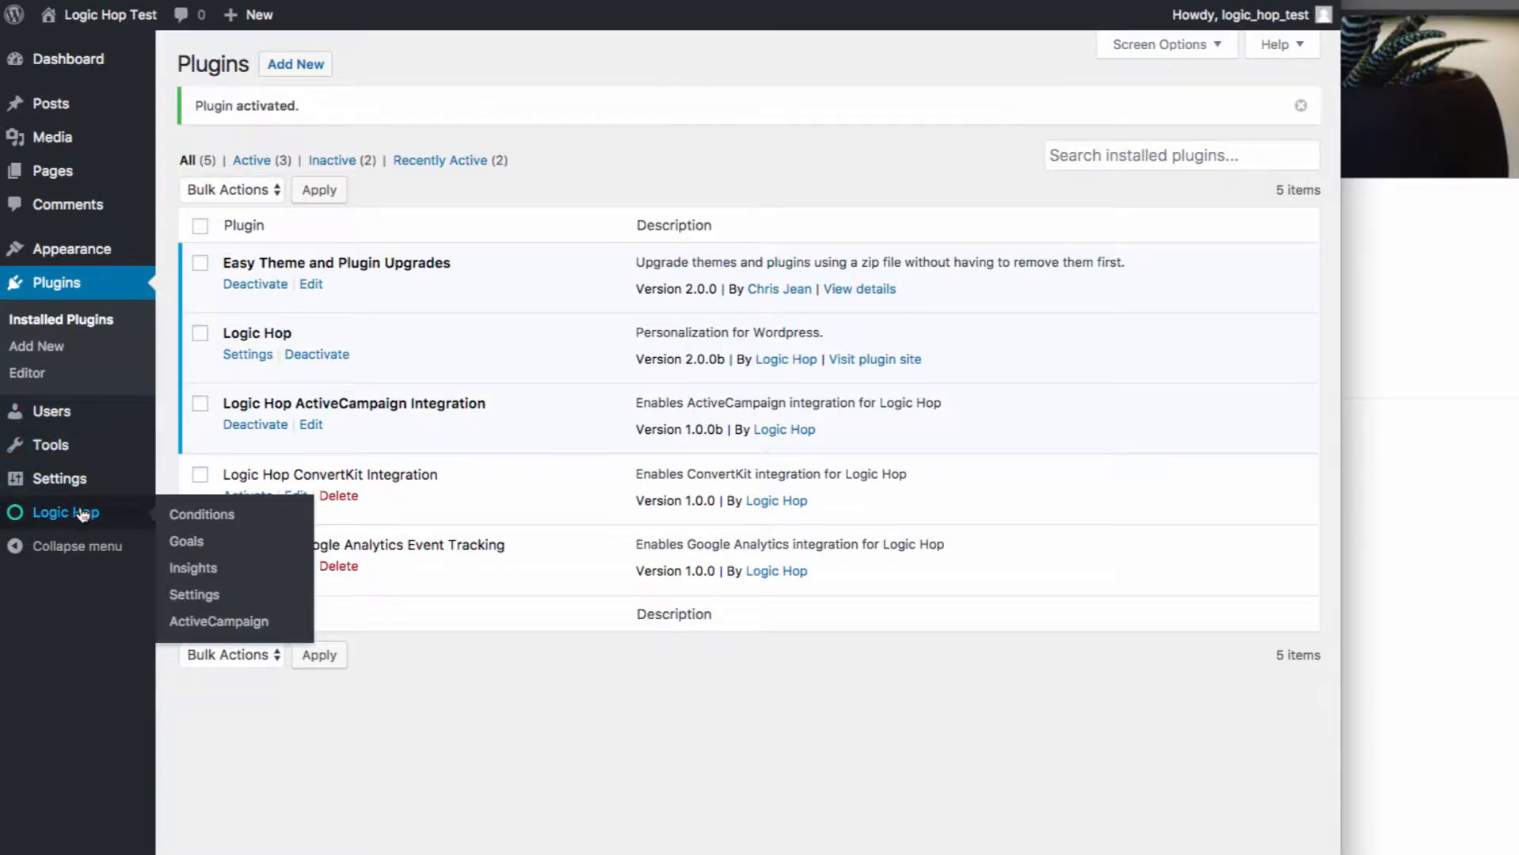
pyautogui.click(204, 600)
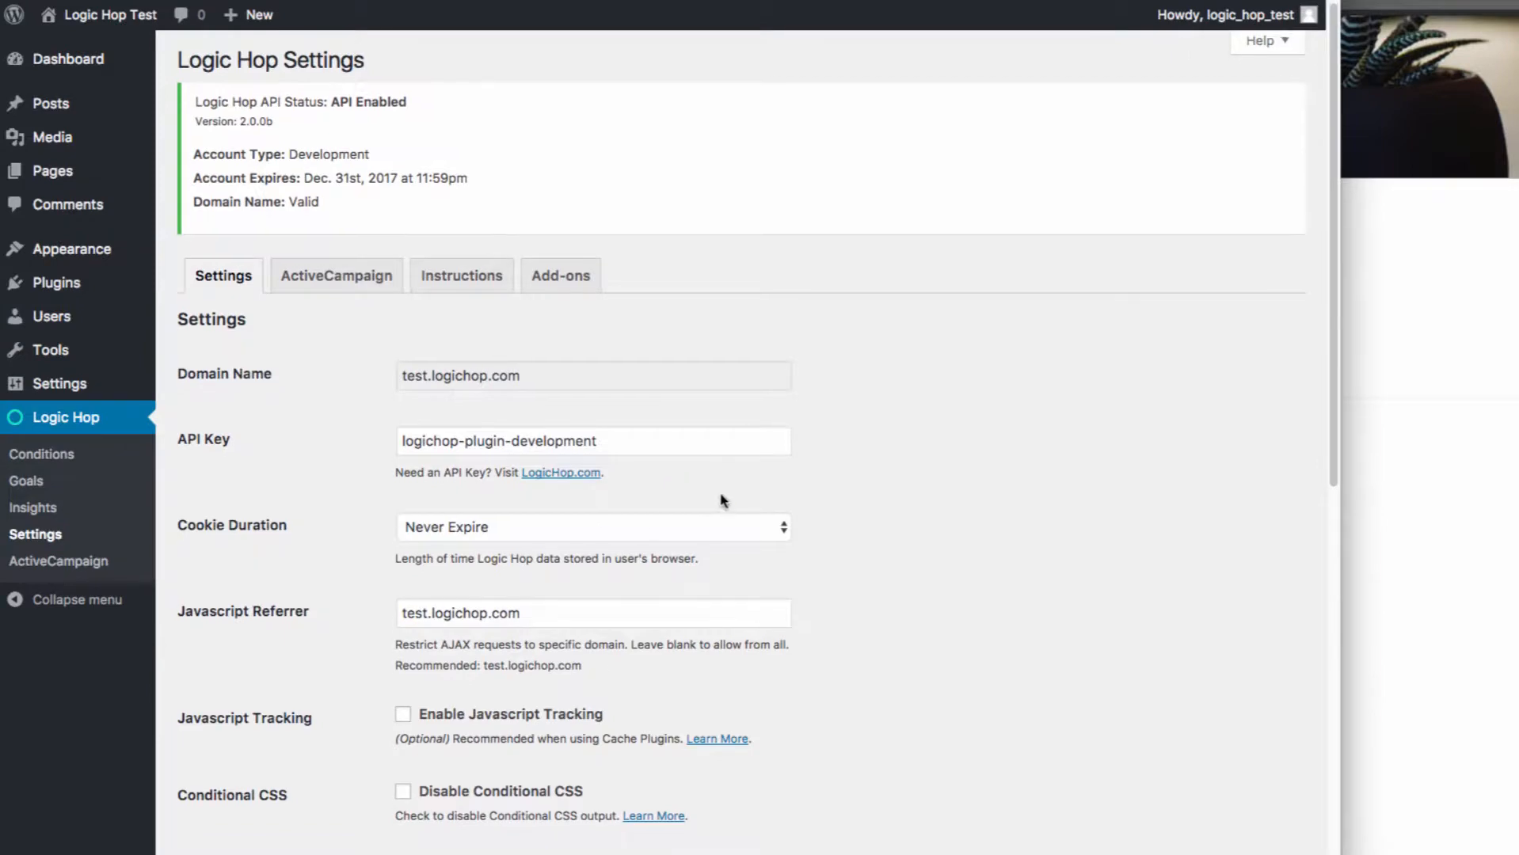
pyautogui.scroll(-6, 722, 500)
pyautogui.scroll(-3, 722, 500)
pyautogui.scroll(-3, 817, 535)
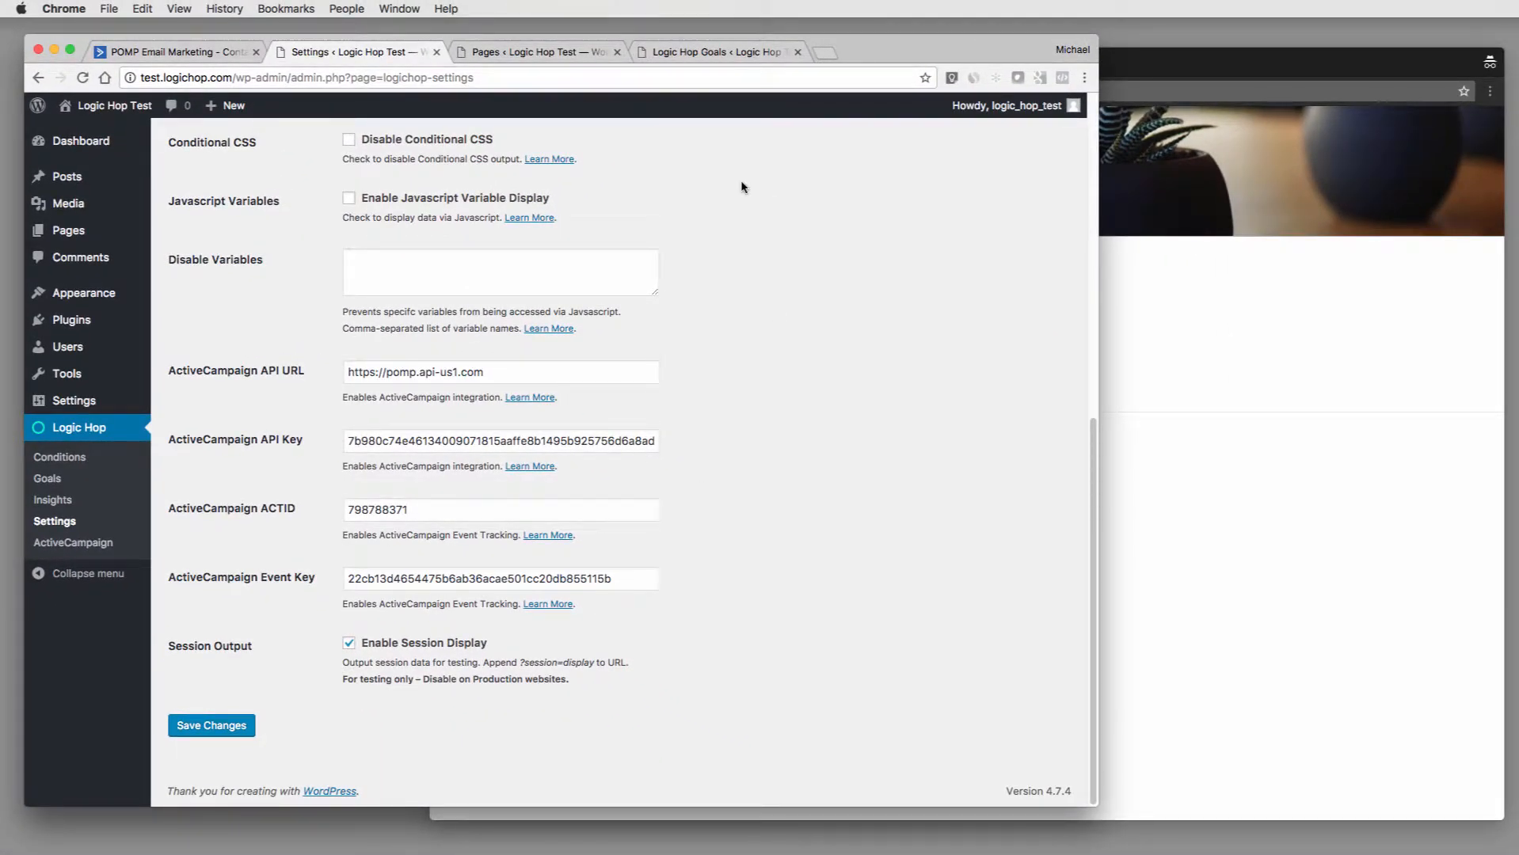
# - Edit the Active Campaign Test page and insert a conditional shortcode for "ActiveCampaign Data Is Available for User"
pyautogui.click(532, 51)
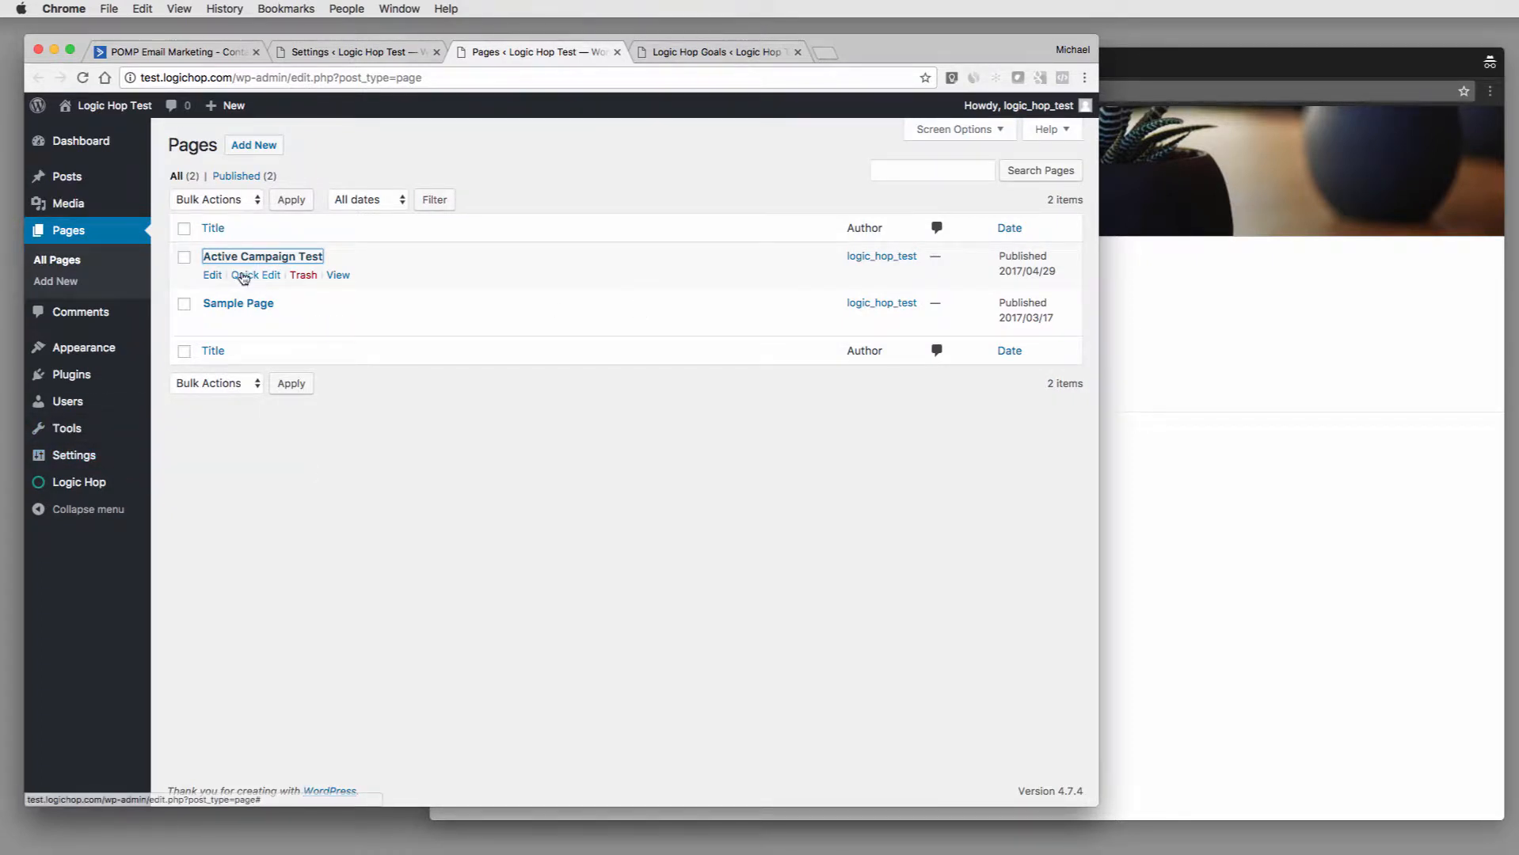
pyautogui.click(212, 275)
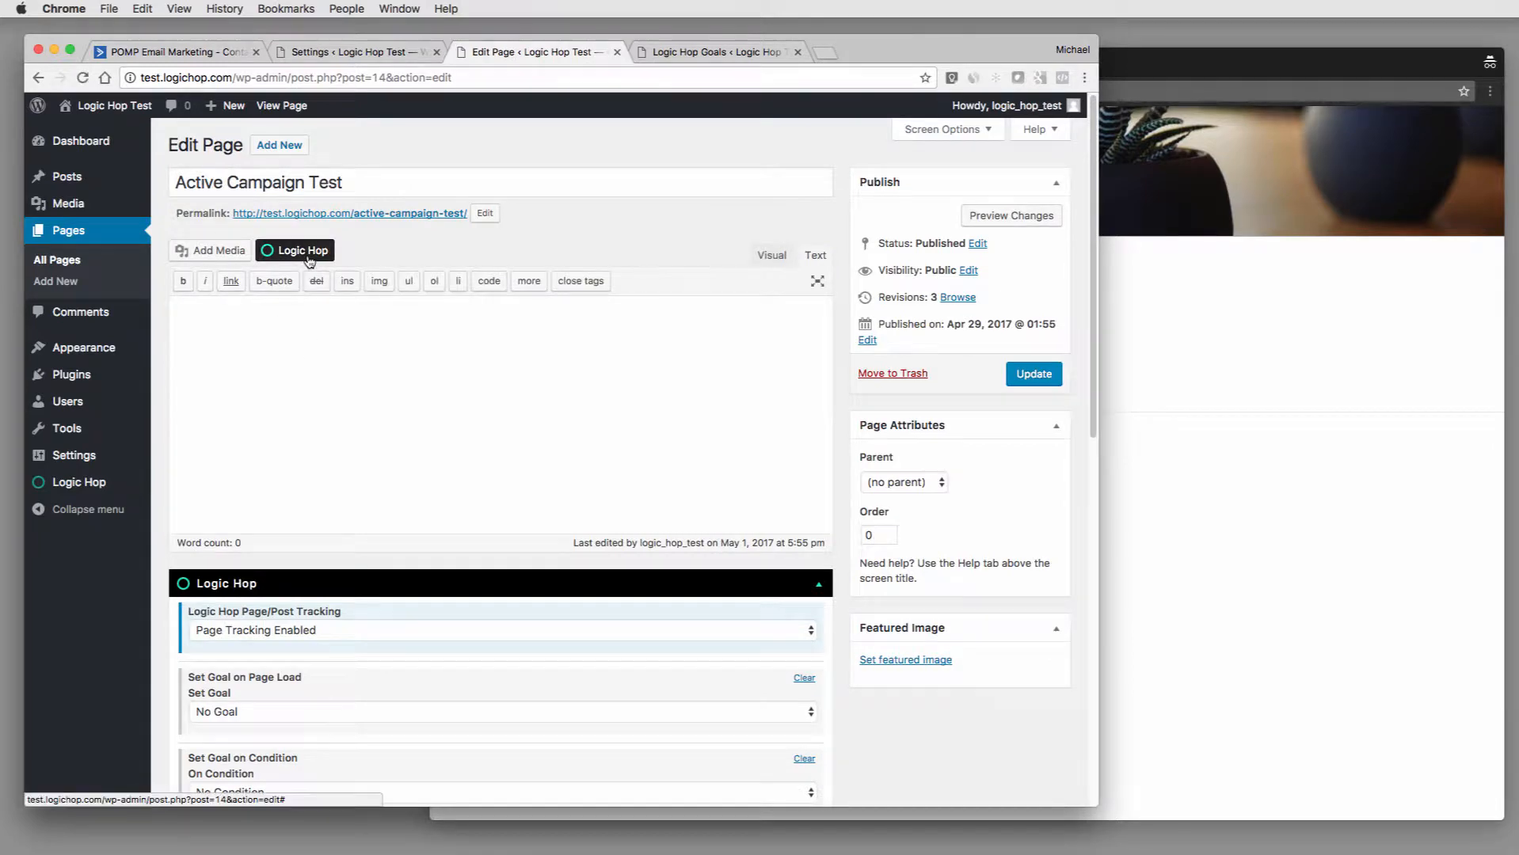
pyautogui.click(297, 250)
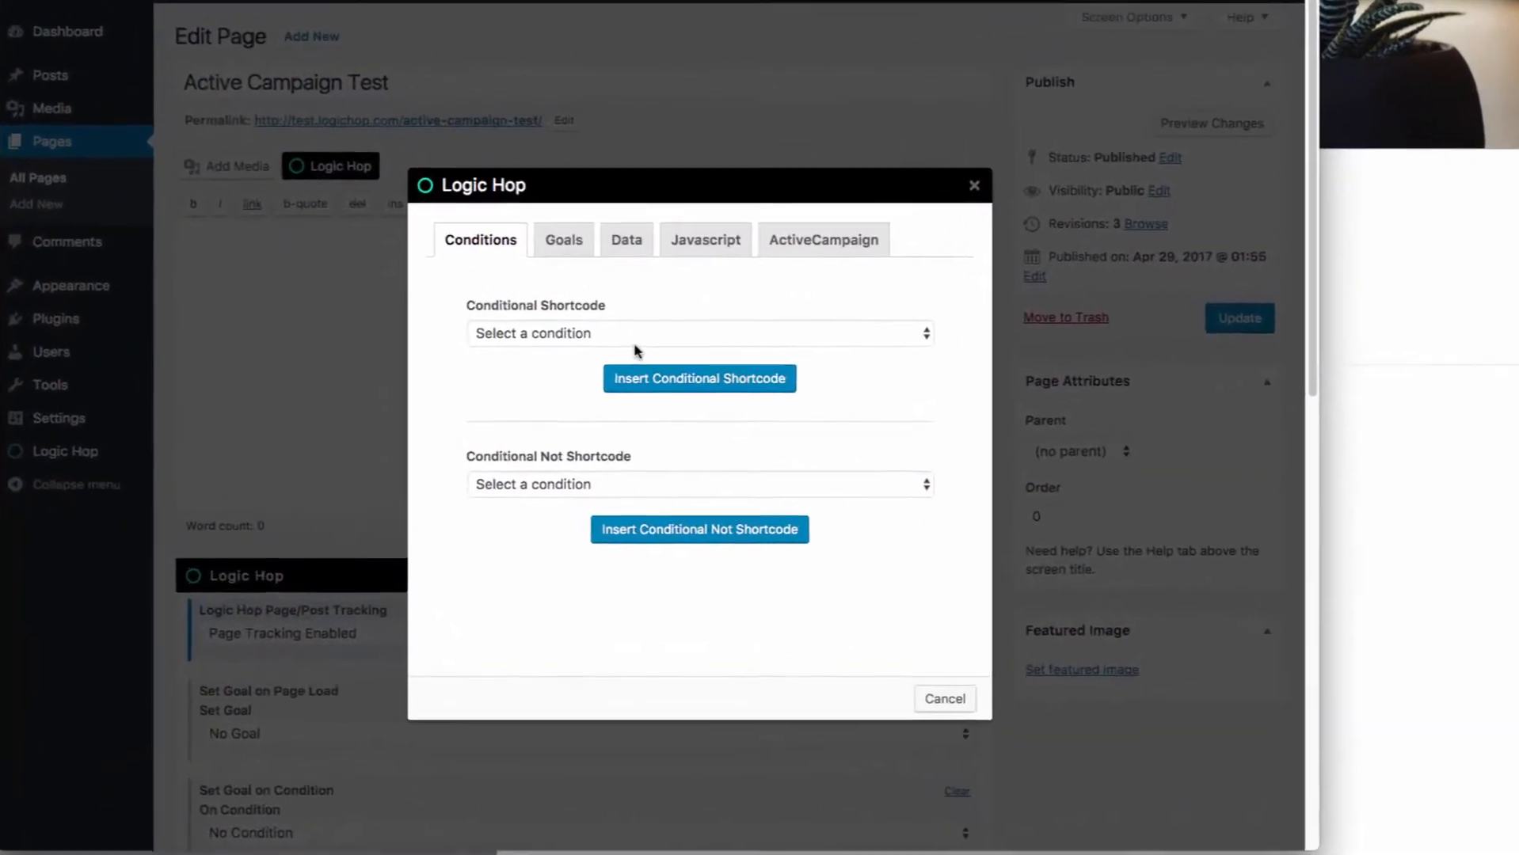
pyautogui.click(570, 377)
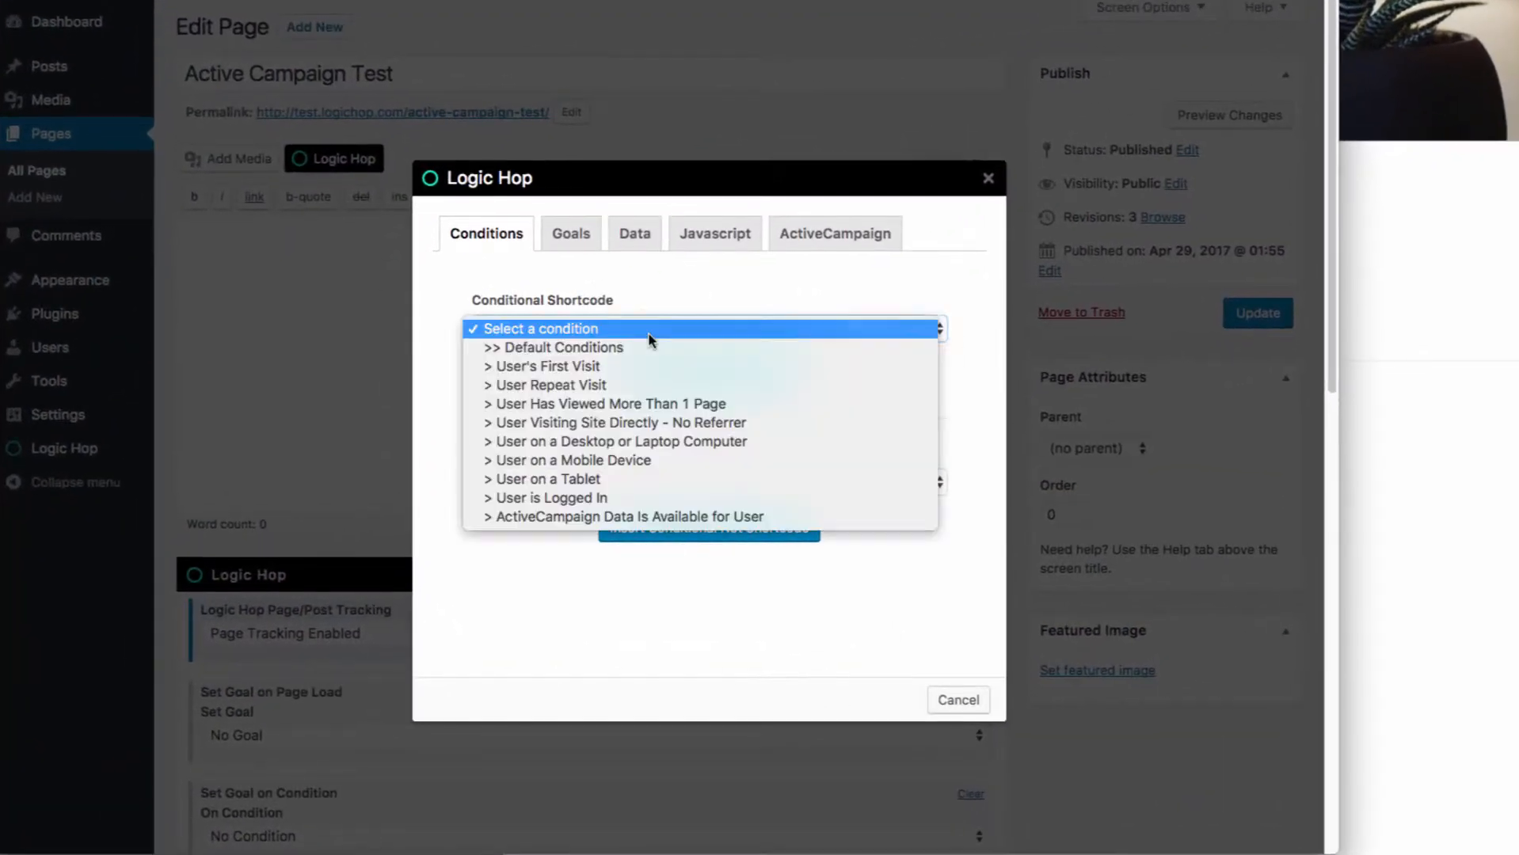
pyautogui.click(635, 517)
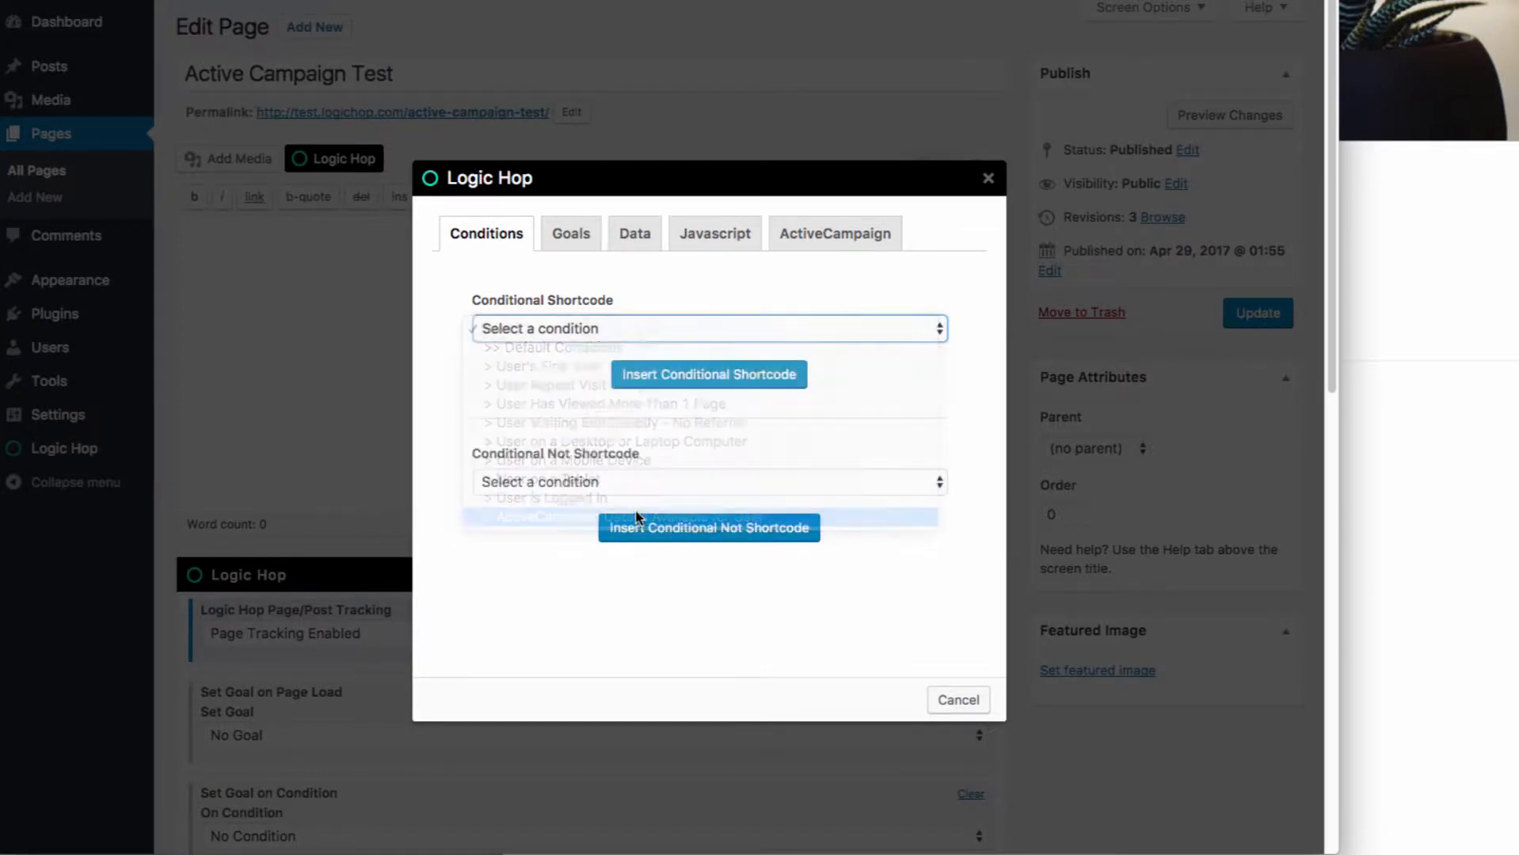
pyautogui.click(656, 374)
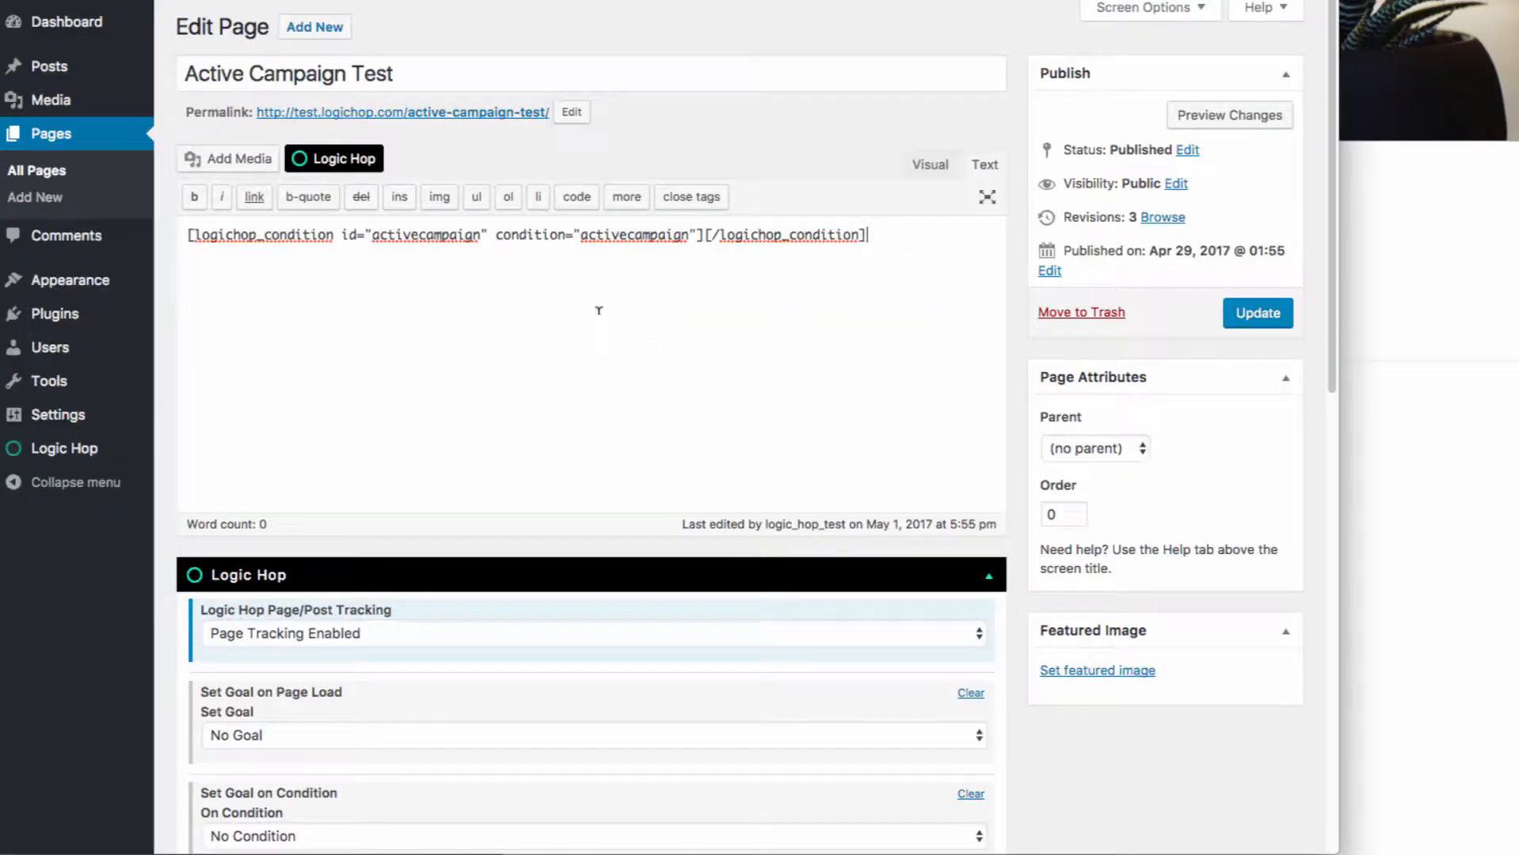
# - Add the line "ACTIVECAMPAIGN DATA IS AVAILABLE" between the condition's opening and closing shortcodes and copy it
pyautogui.click(700, 235)
pyautogui.press('Return')
pyautogui.press('Return')
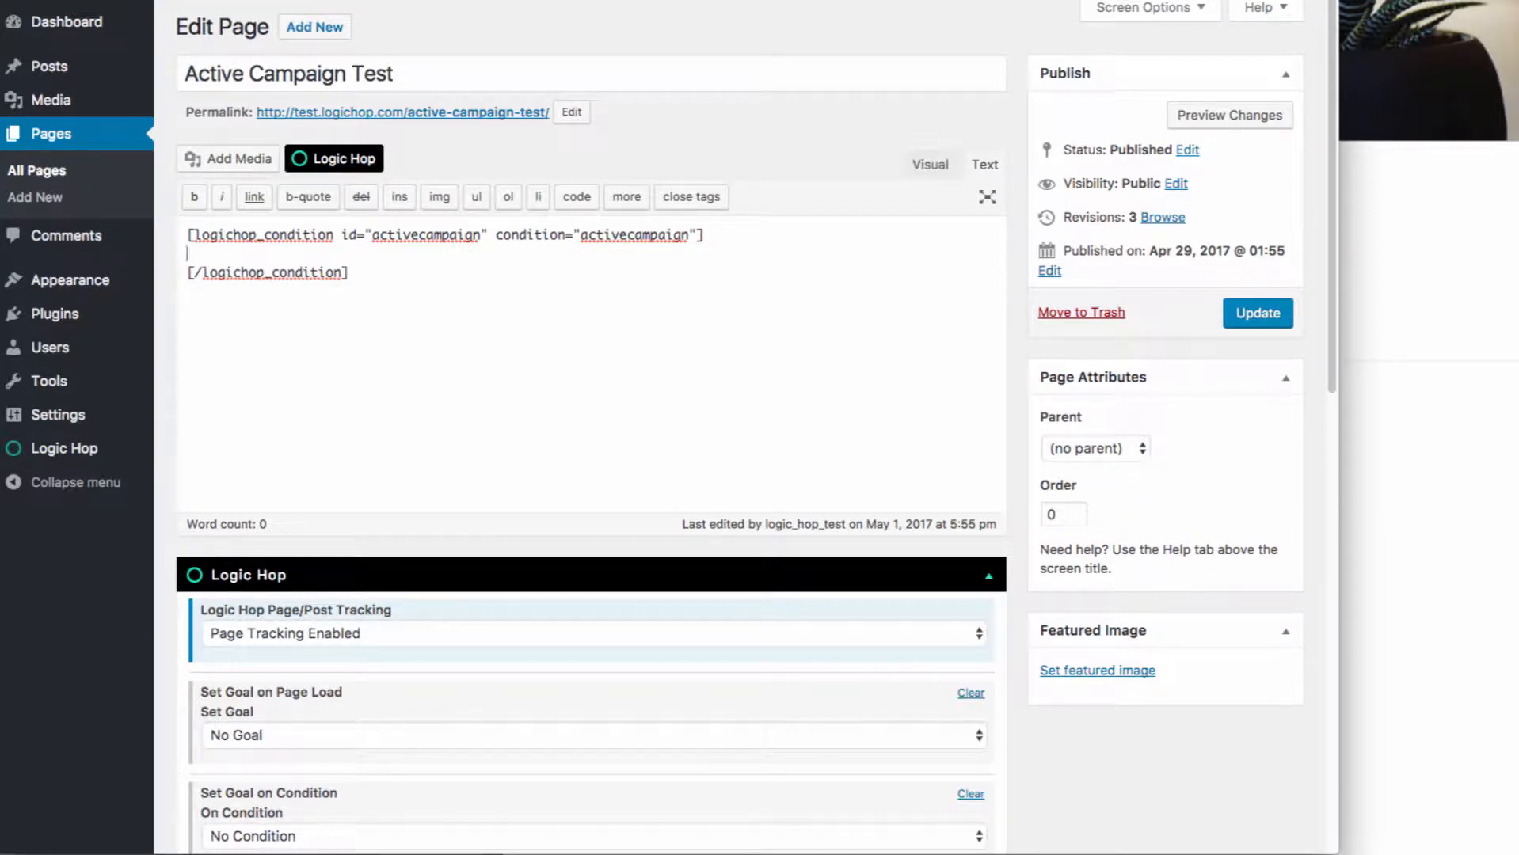
pyautogui.moveTo(435, 253); pyautogui.dragTo(178, 247)
pyautogui.hotkey('ctrl', 'c')
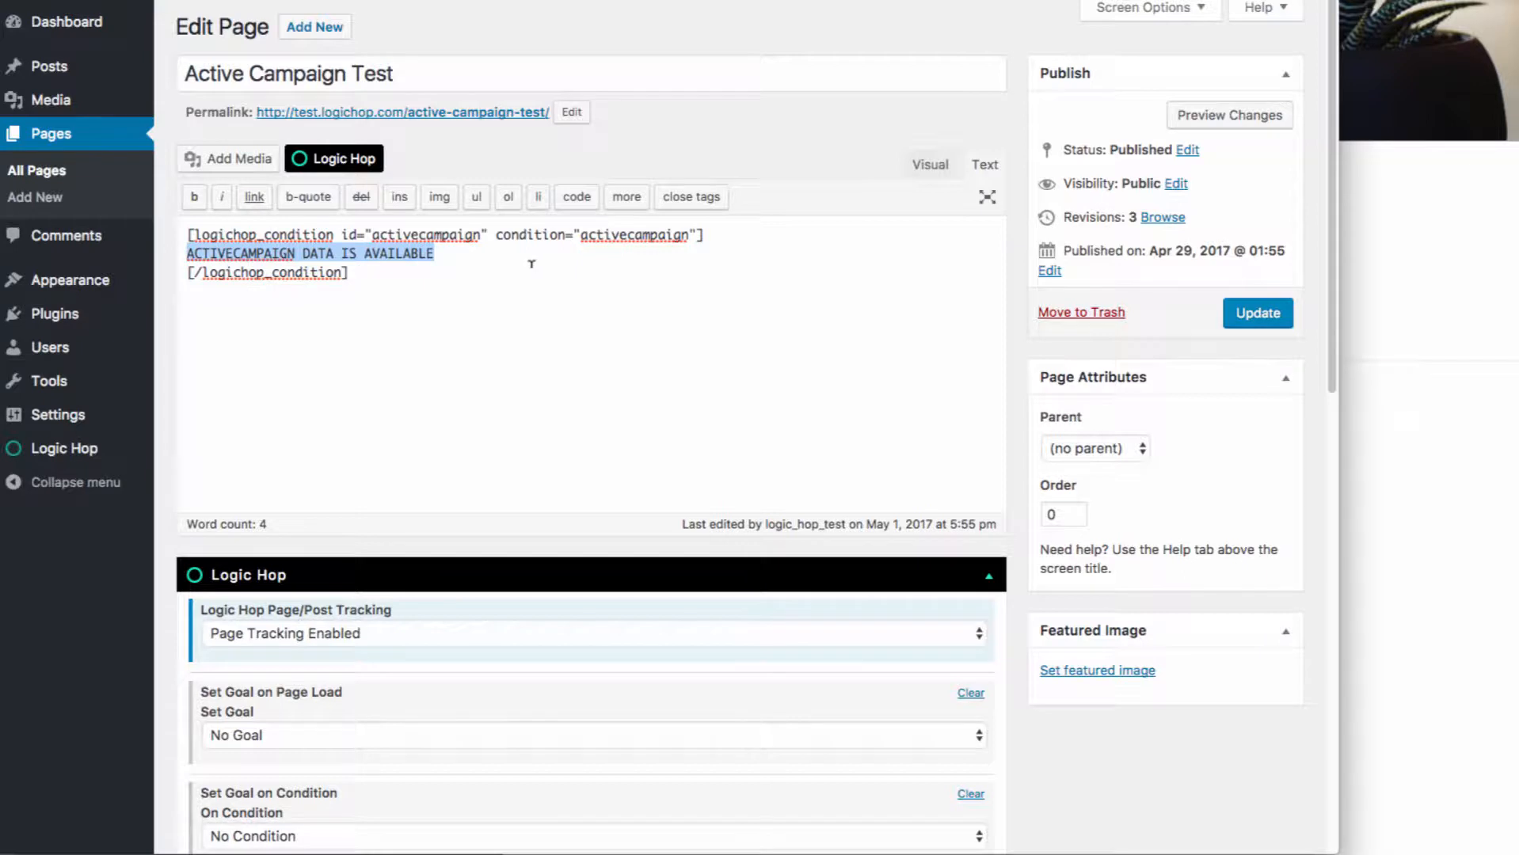
# - Below the condition block, insert a conditional not shortcode for "ActiveCampaign Data Is Available for User"
pyautogui.click(531, 263)
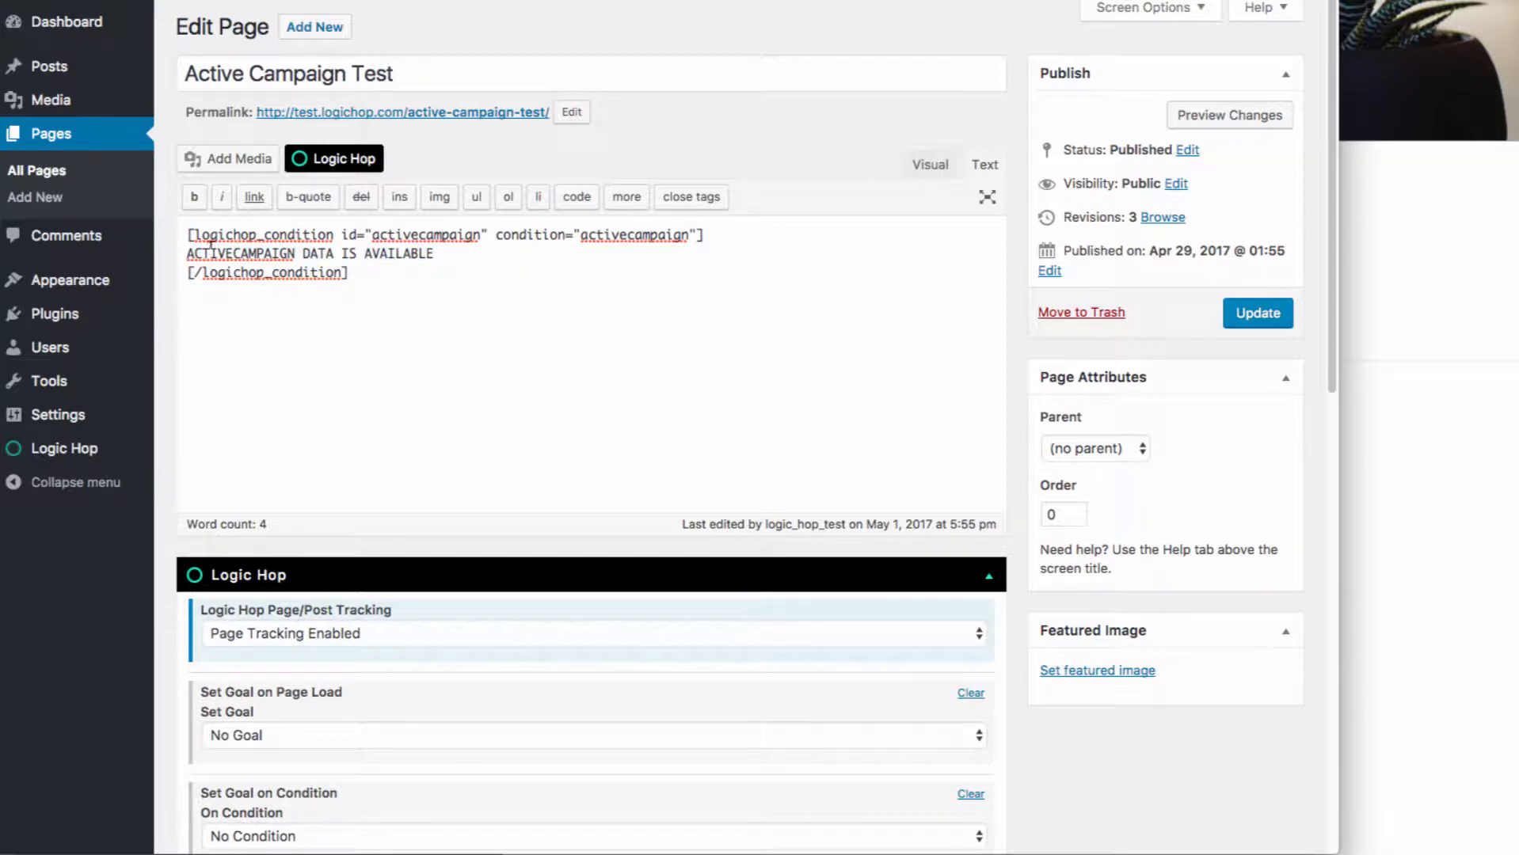
pyautogui.keyDown('shift'); pyautogui.click(185, 234); pyautogui.keyUp('shift')
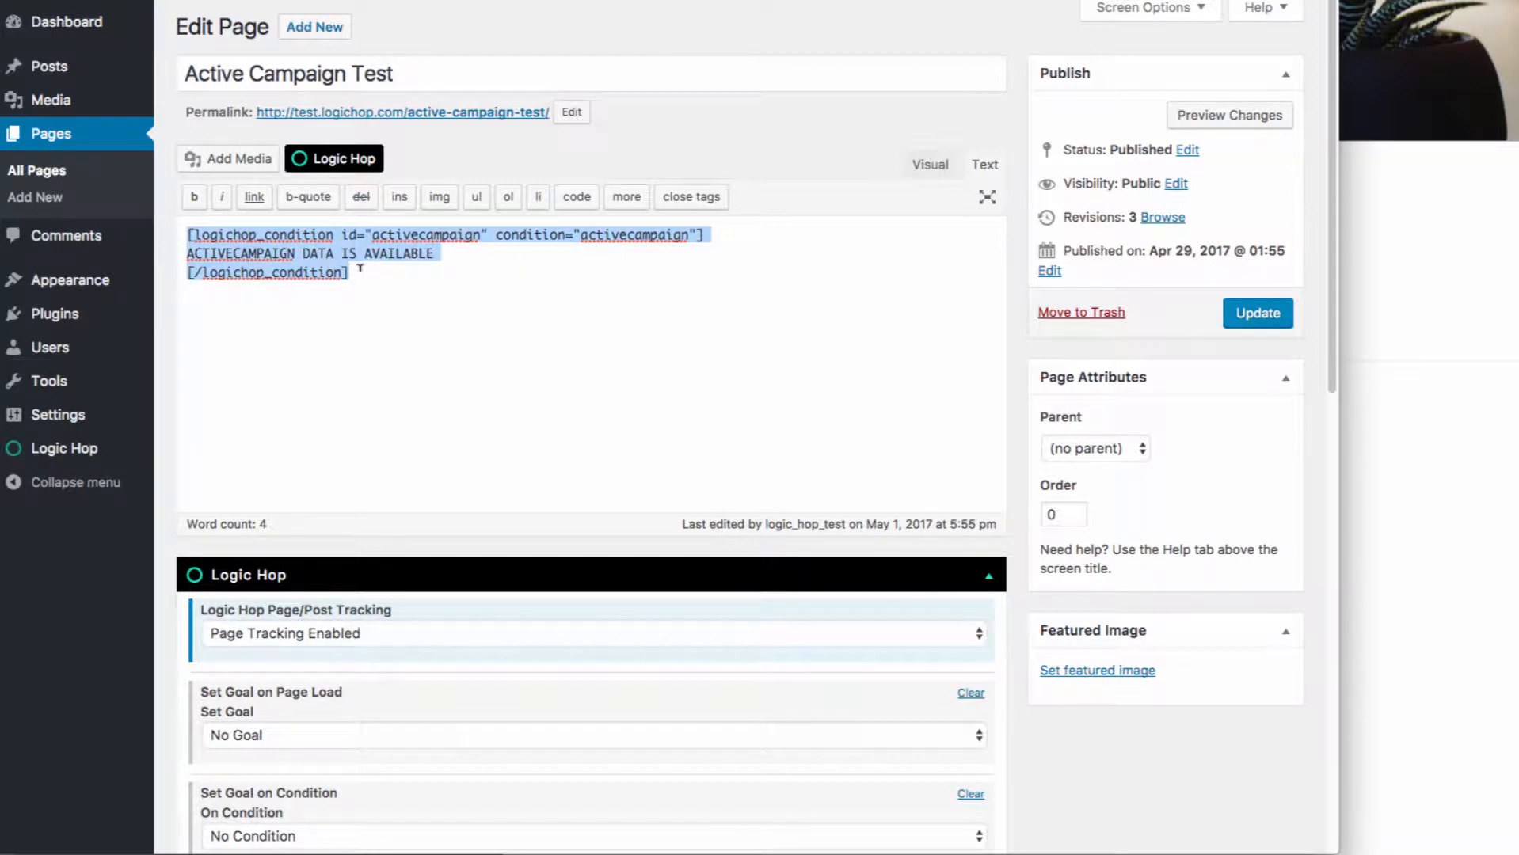
pyautogui.click(363, 272)
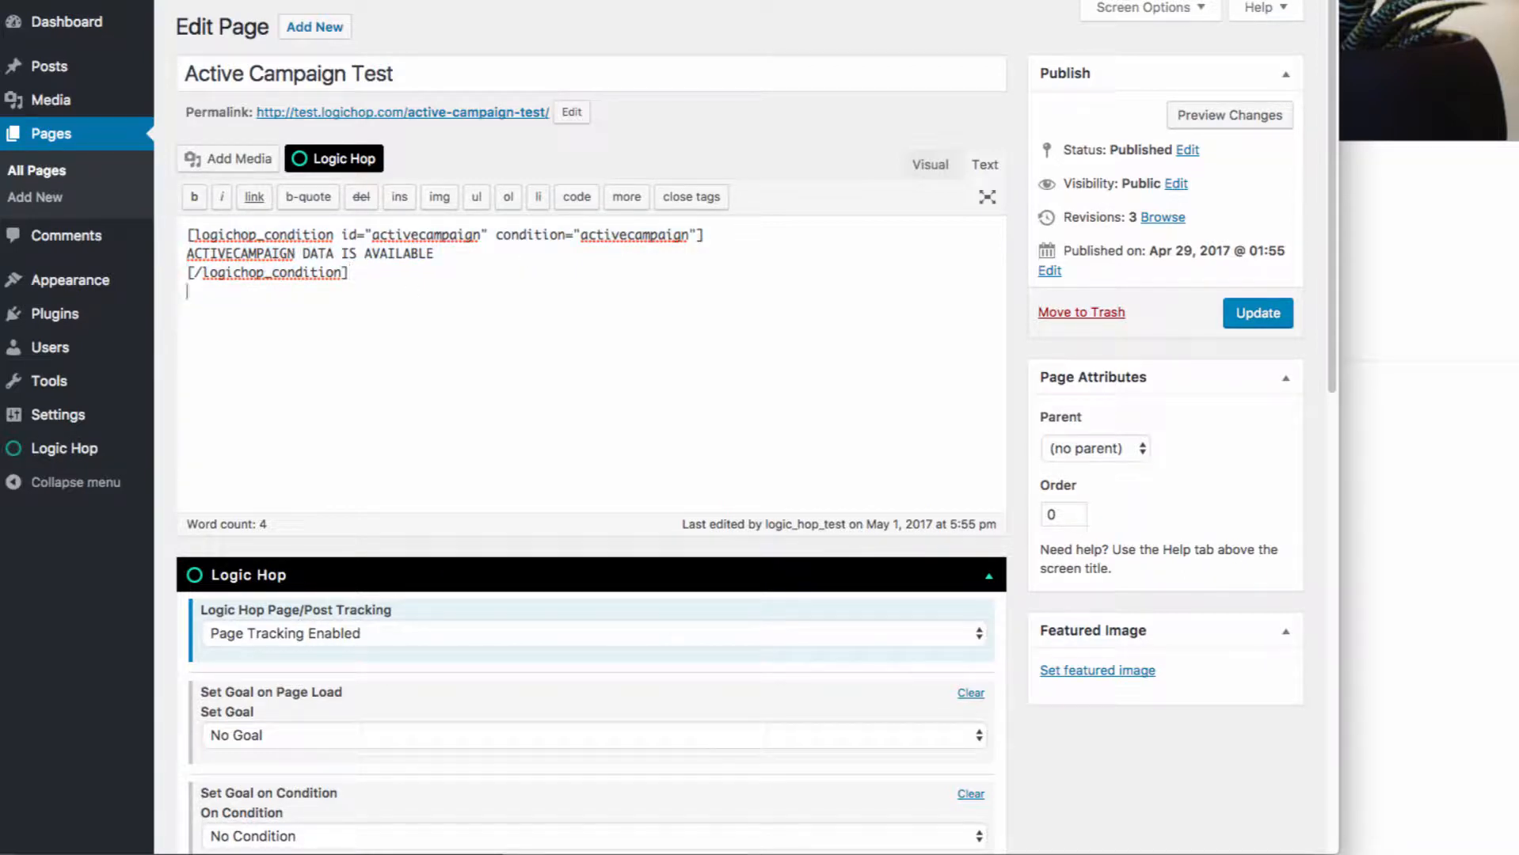
pyautogui.click(333, 158)
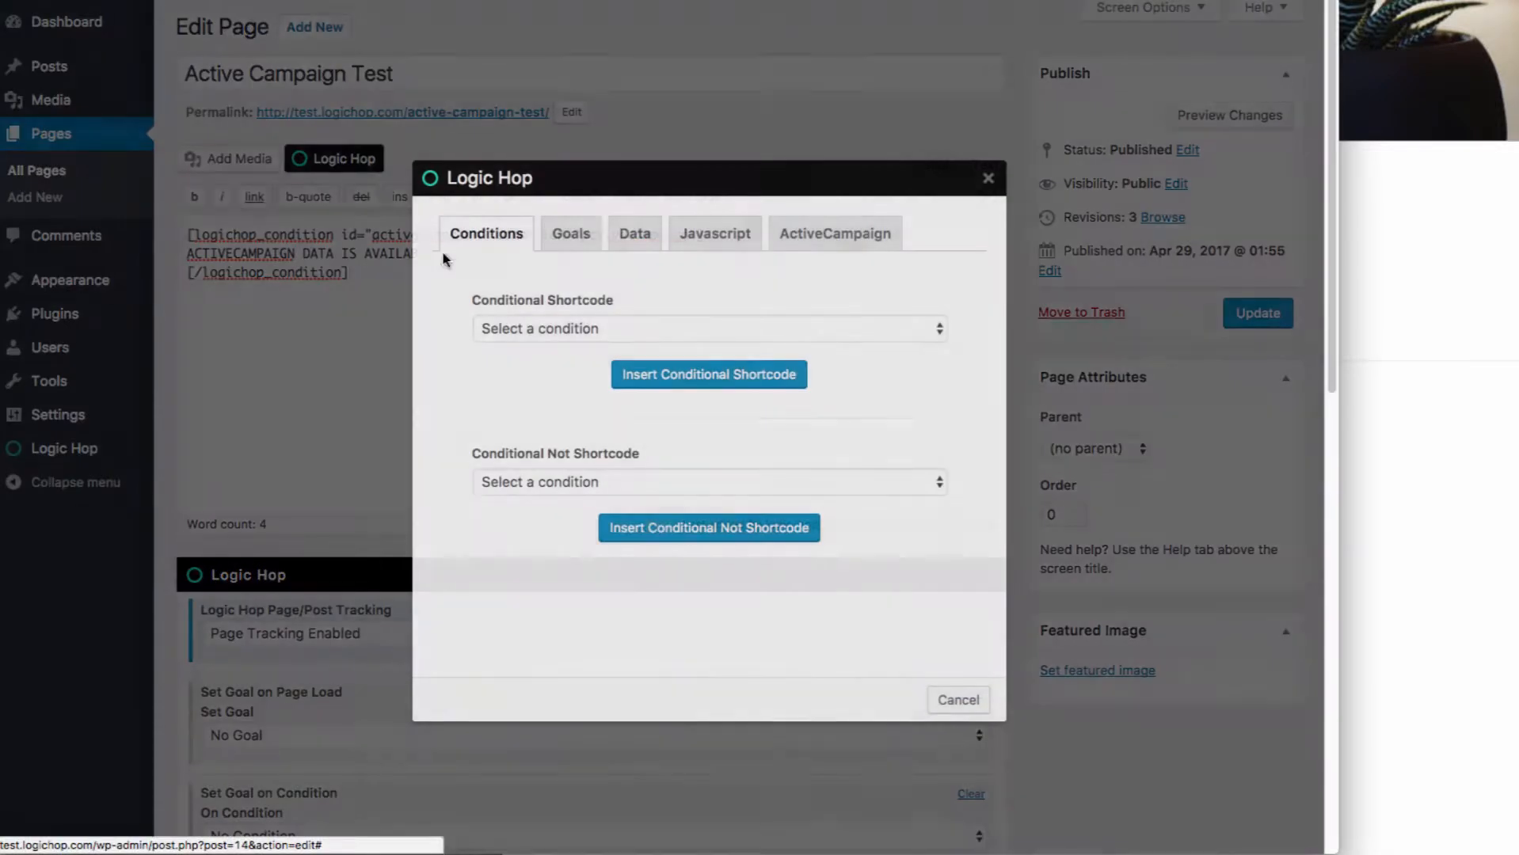
pyautogui.click(657, 484)
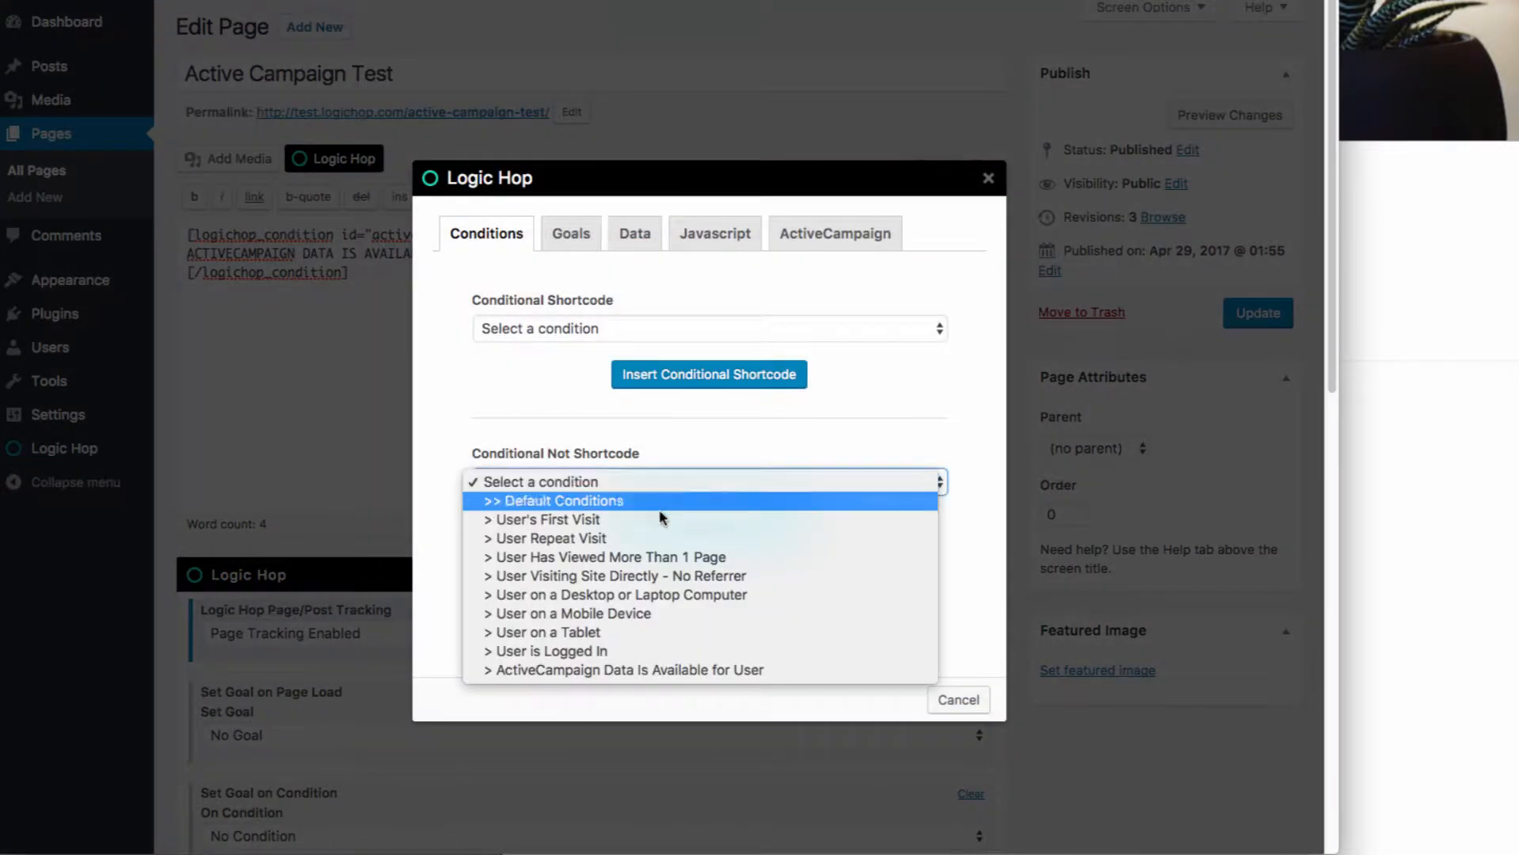
pyautogui.click(689, 671)
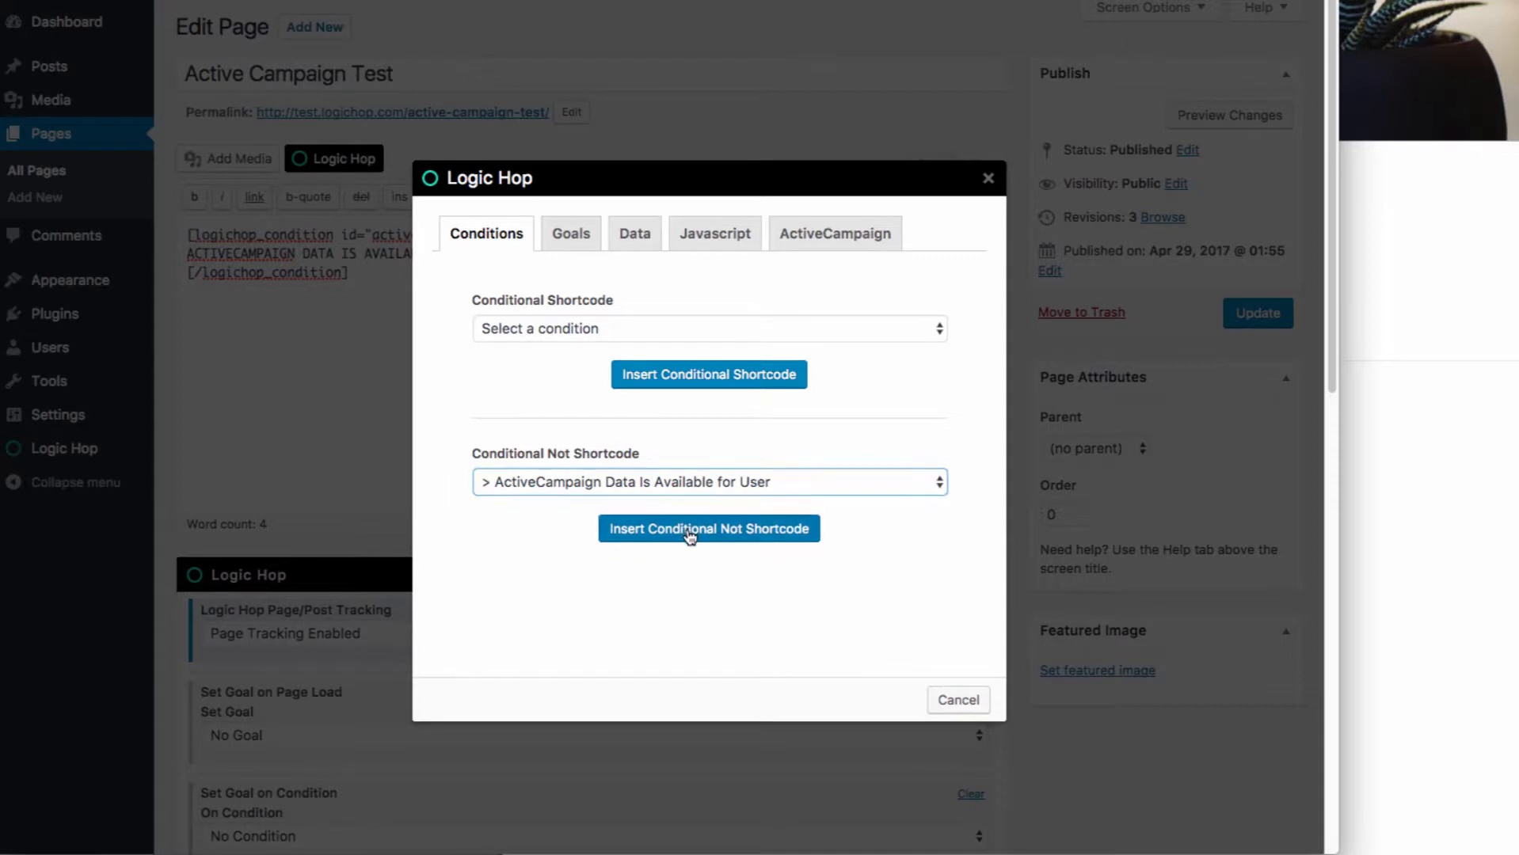
pyautogui.click(689, 528)
# - Paste the copied line inside the conditional not shortcode and change it to "ACTIVECAMPAIGN DATA IS NOT AVAILABLE"
pyautogui.click(733, 310)
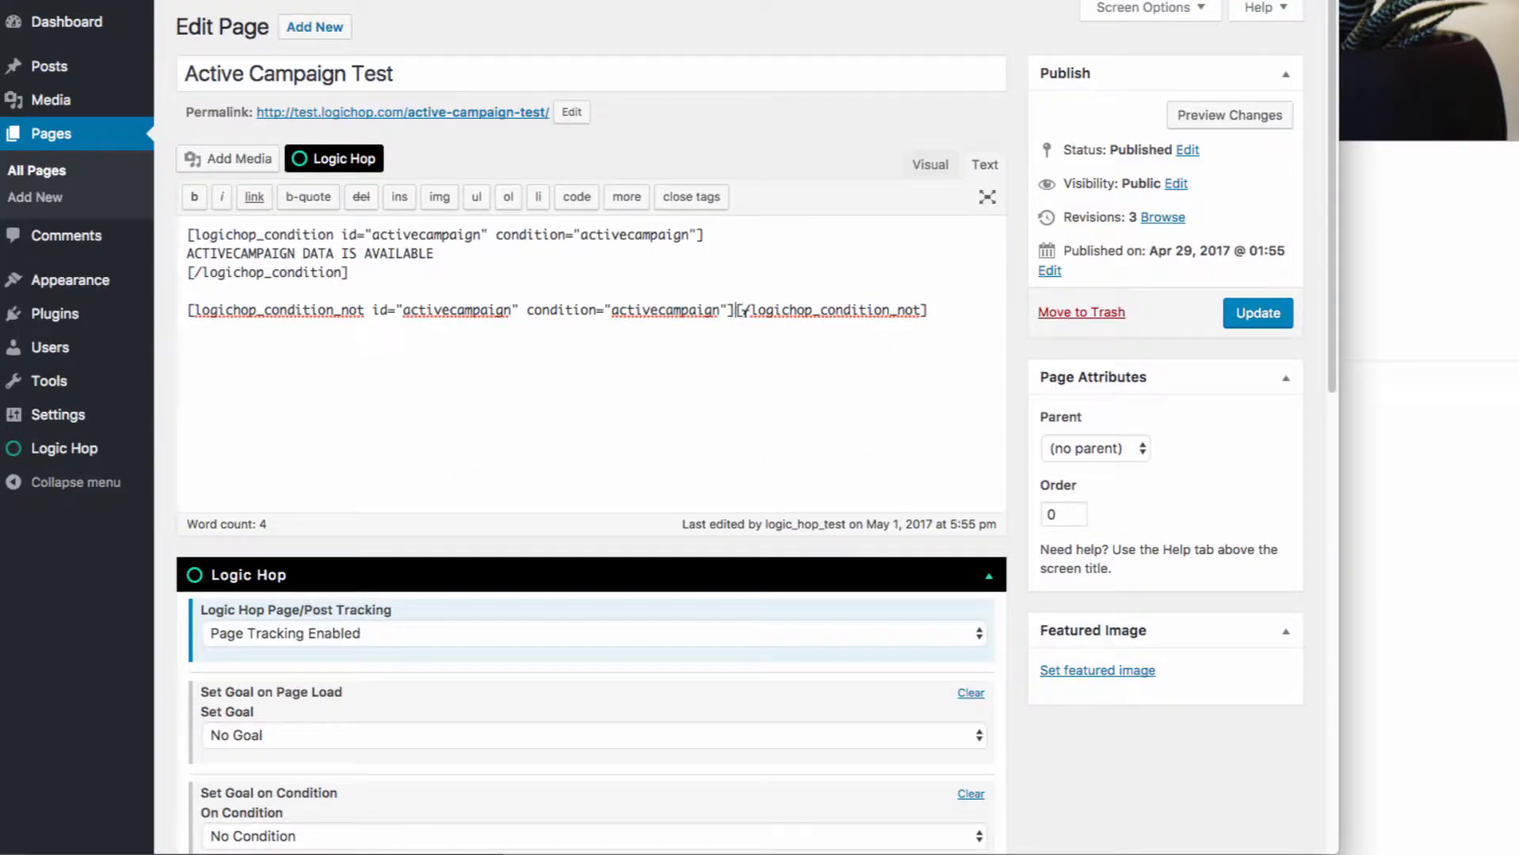
pyautogui.press('Return')
pyautogui.press('Return')
pyautogui.hotkey('ctrl', 'v')
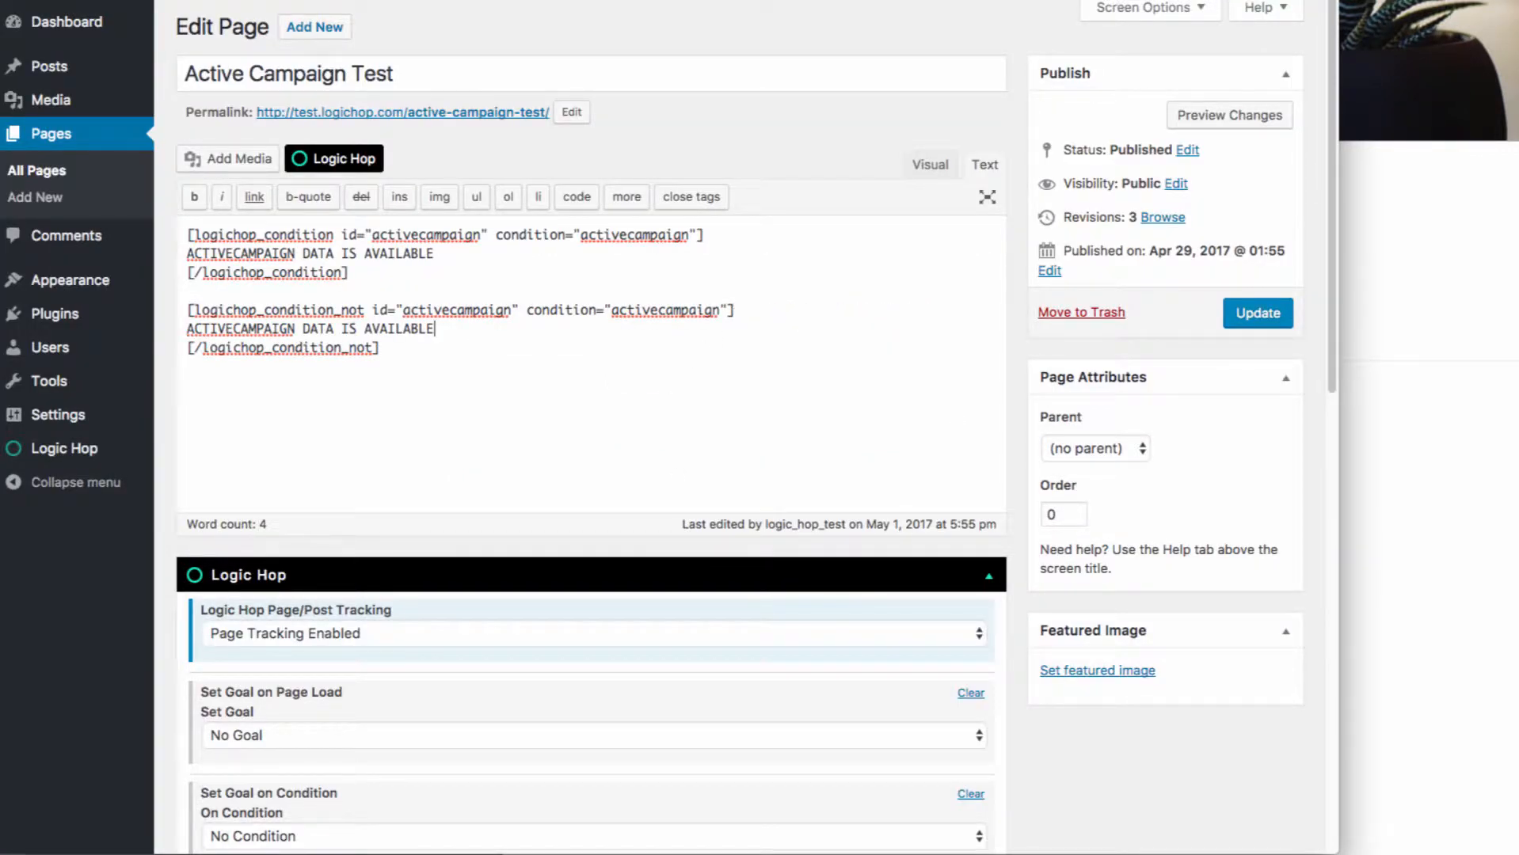
pyautogui.click(364, 327)
pyautogui.write('NOT')
# - Update the page and check the conditional text on the live Active Campaign Test page in the other browser window
pyautogui.click(1239, 325)
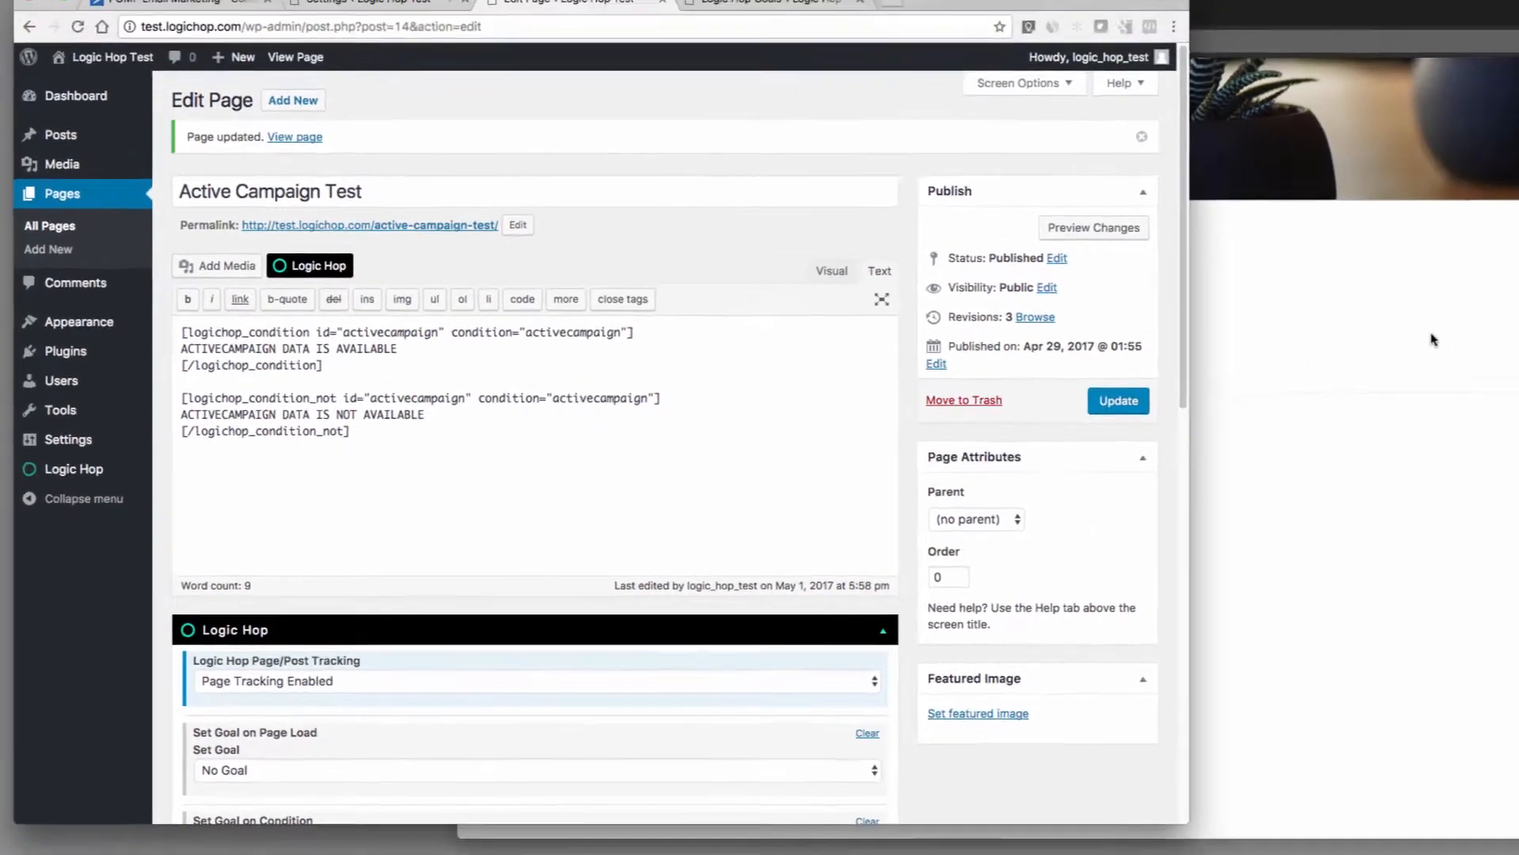
pyautogui.click(1431, 339)
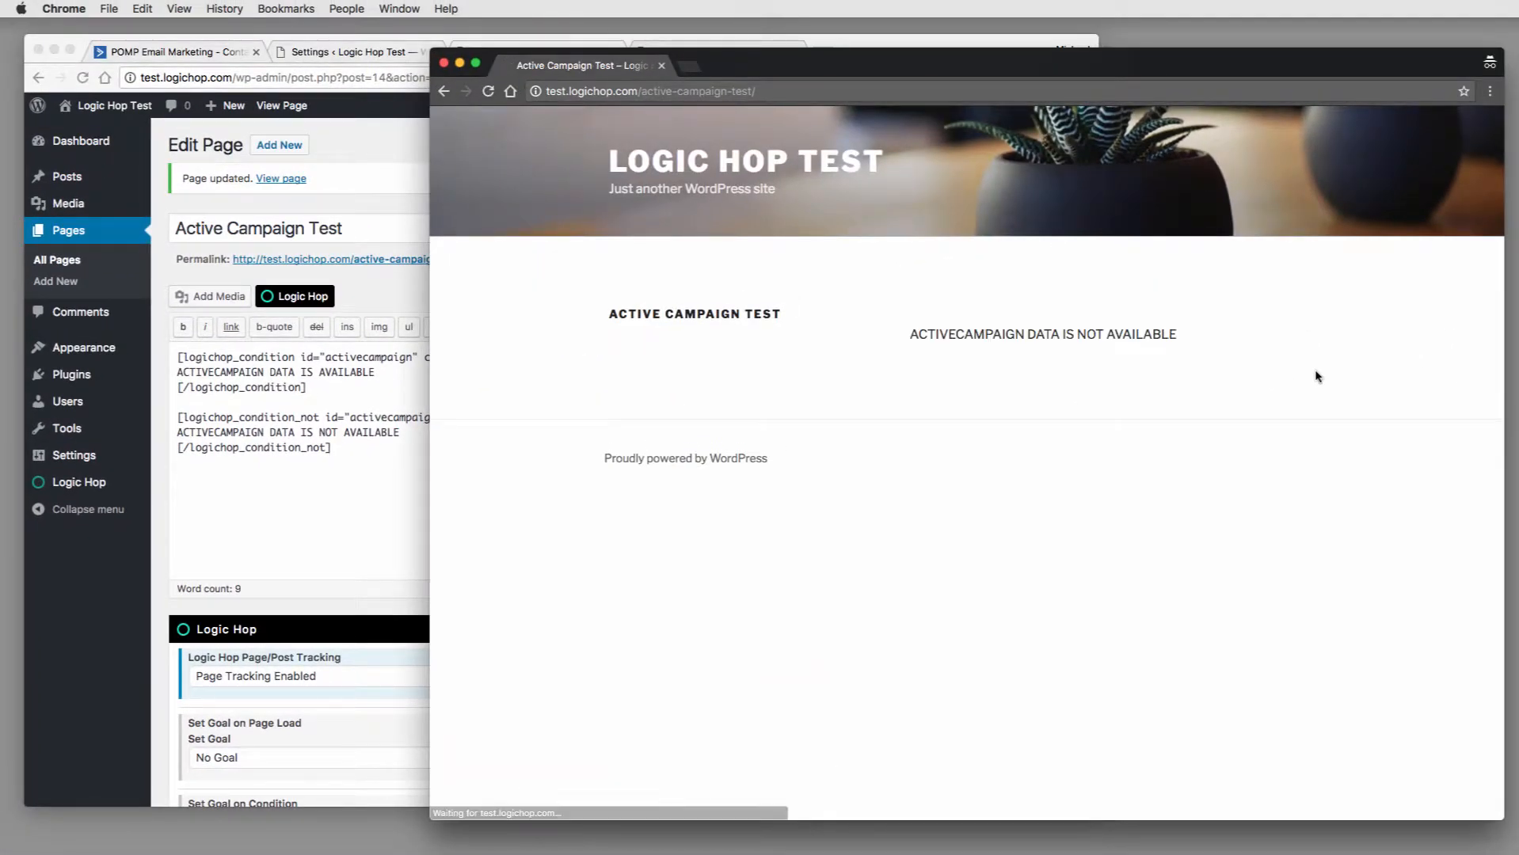
pyautogui.moveTo(918, 334); pyautogui.dragTo(1181, 326)
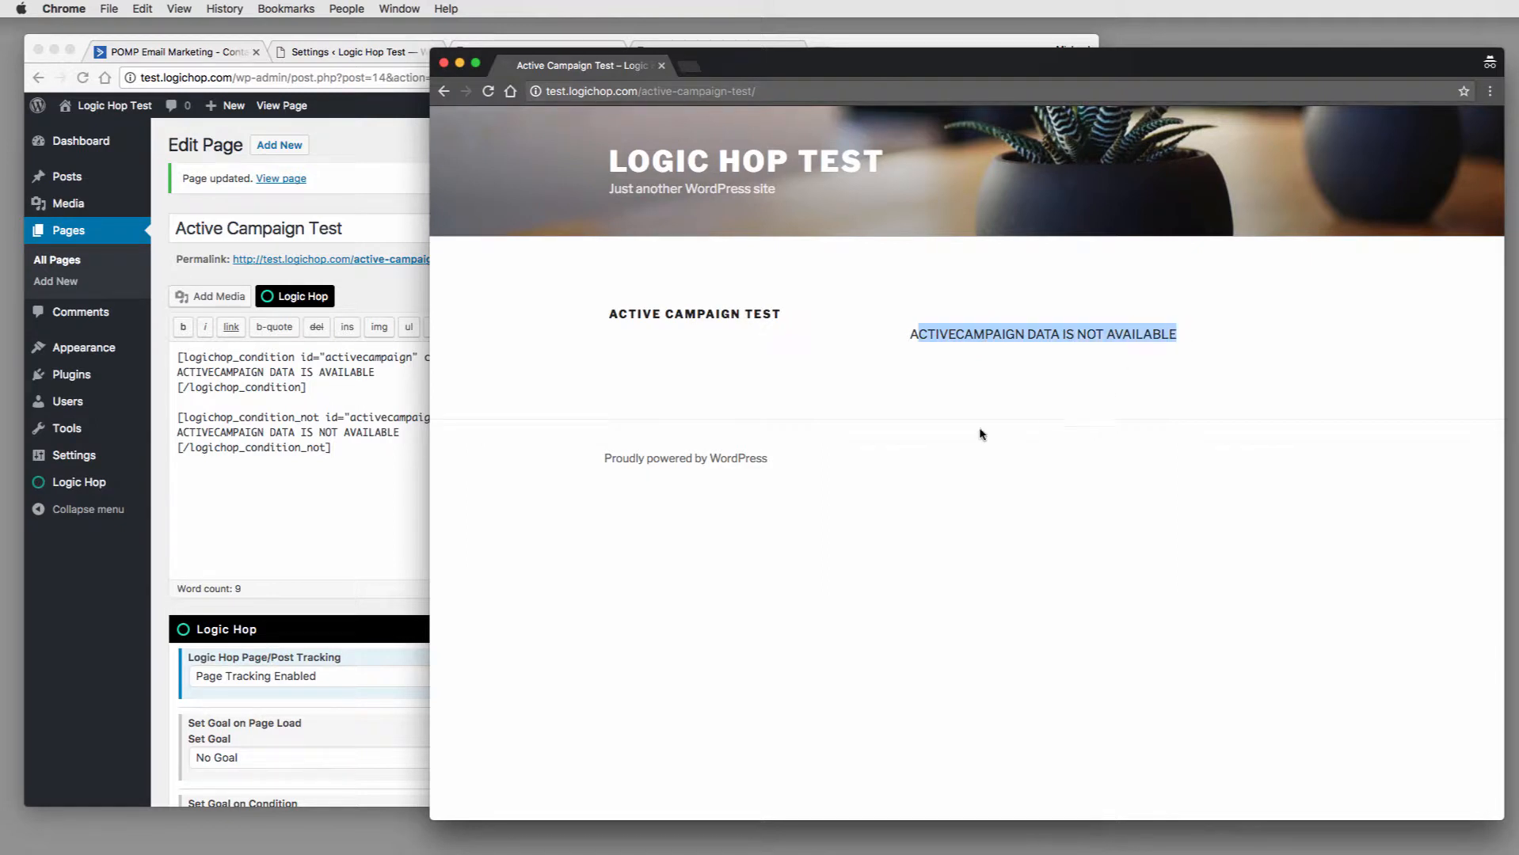
# - Back in the page editor, insert the ActiveCampaign Name variable shortcode beneath "ACTIVECAMPAIGN DATA IS AVAILABLE", separated by a blank line
pyautogui.click(383, 492)
pyautogui.click(543, 367)
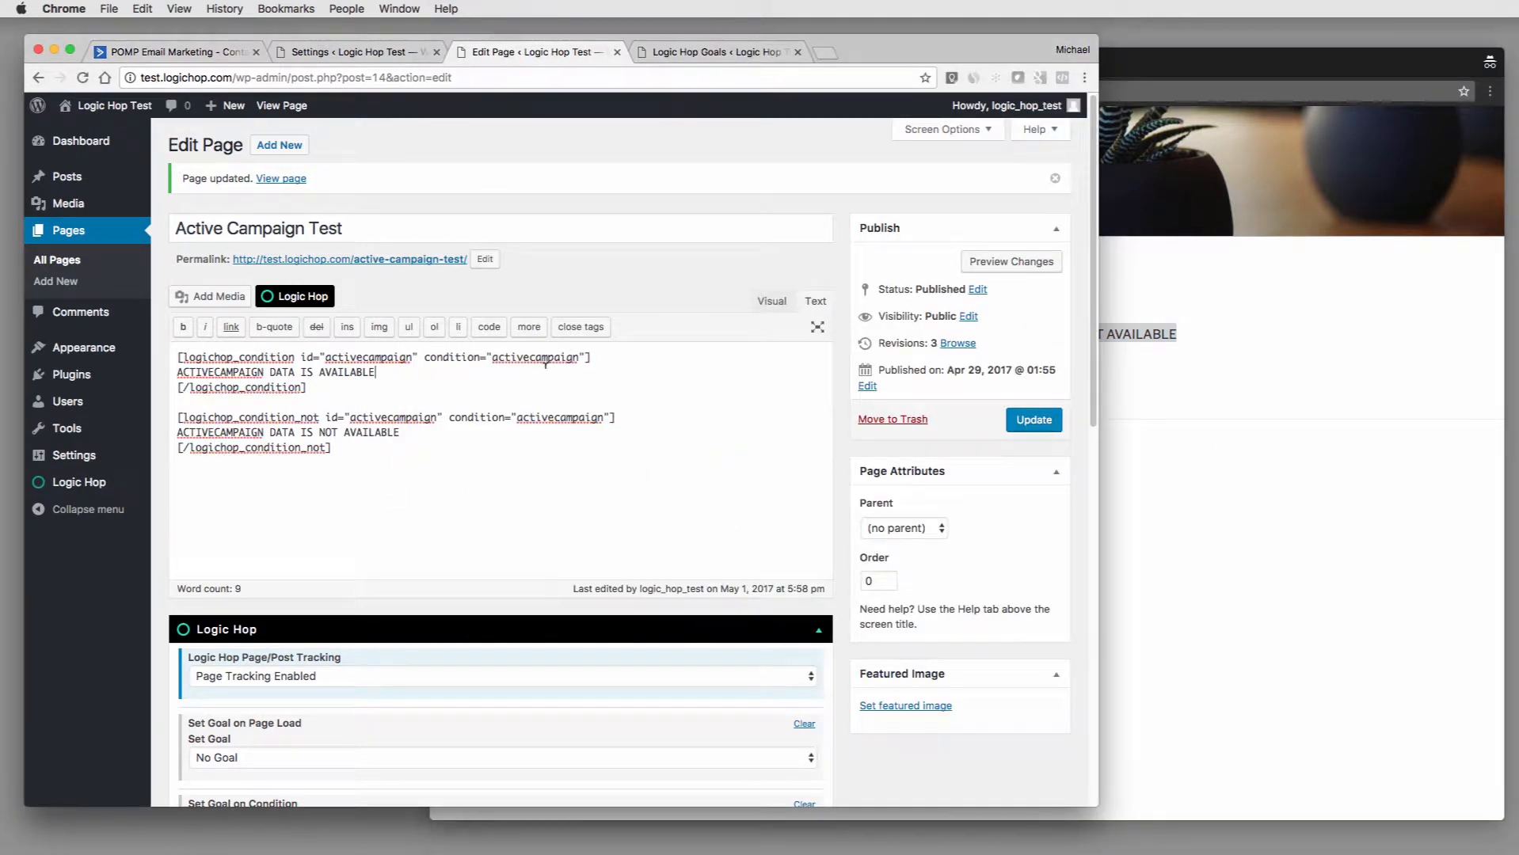
pyautogui.press('Return')
pyautogui.press('Return')
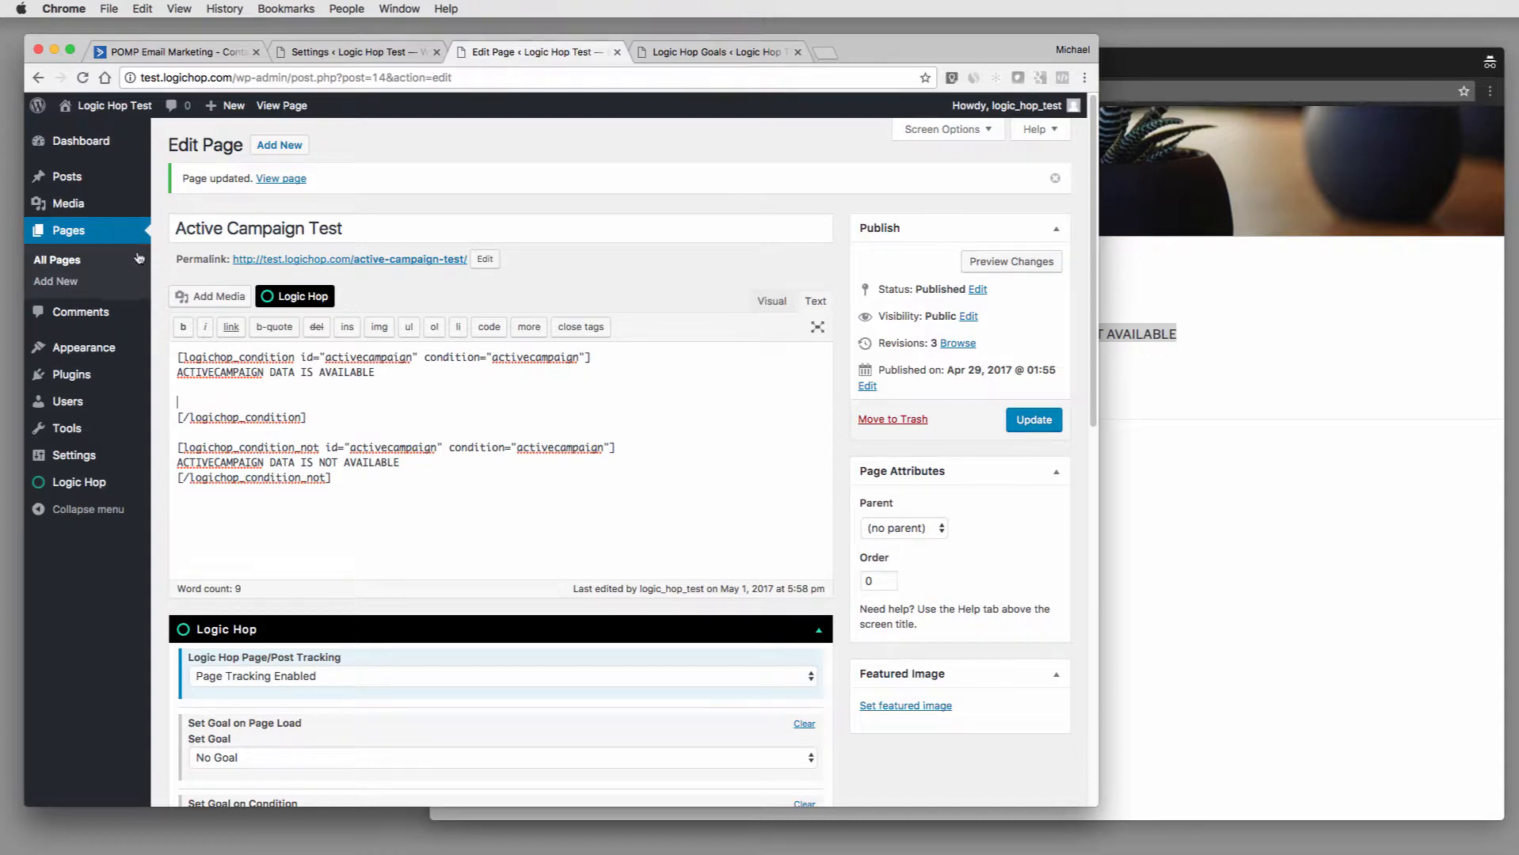
pyautogui.click(284, 298)
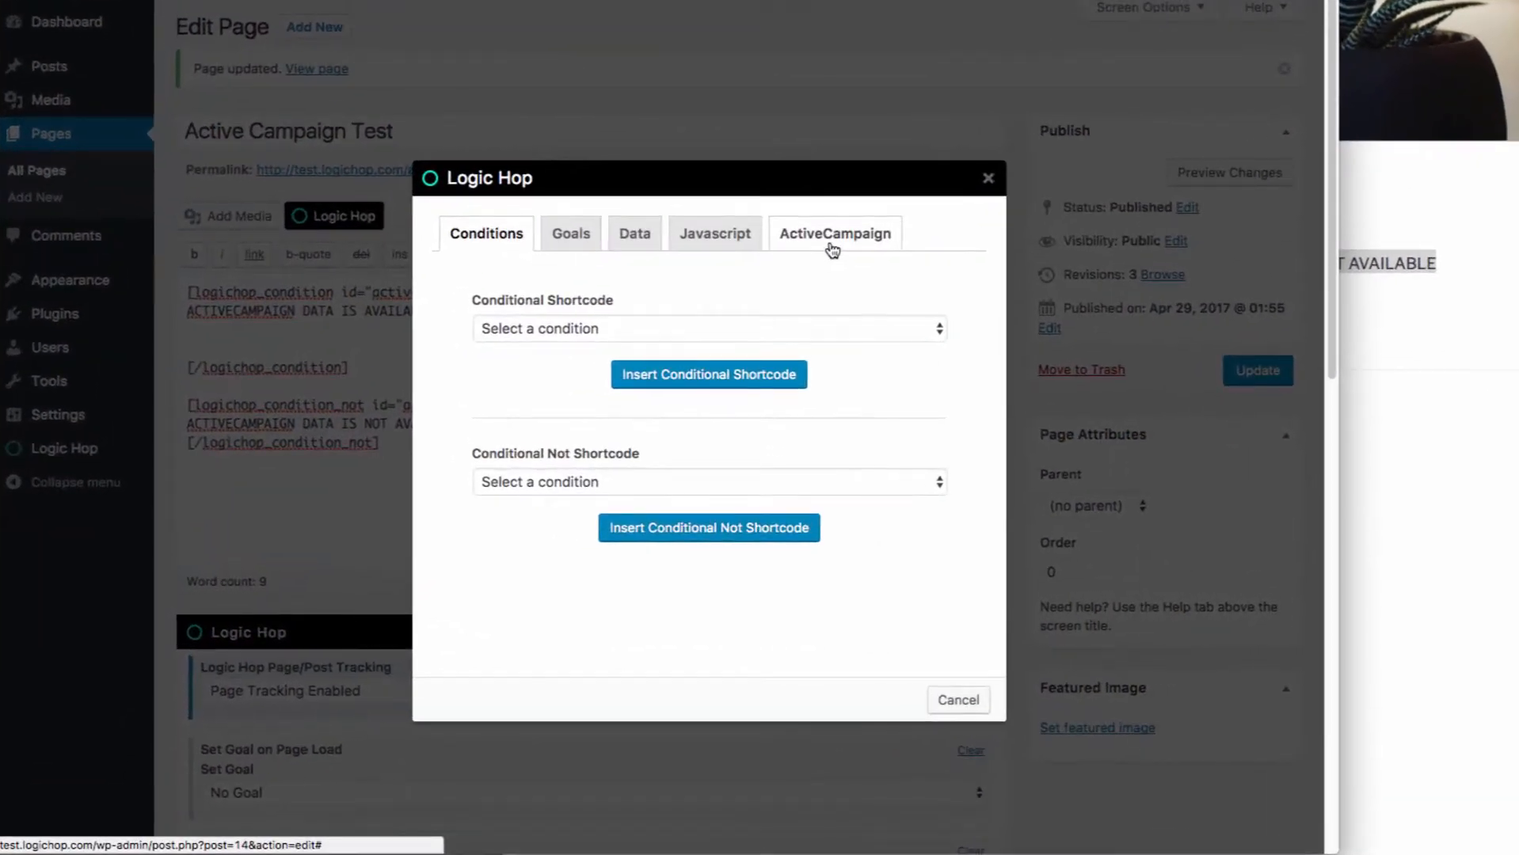
pyautogui.click(832, 250)
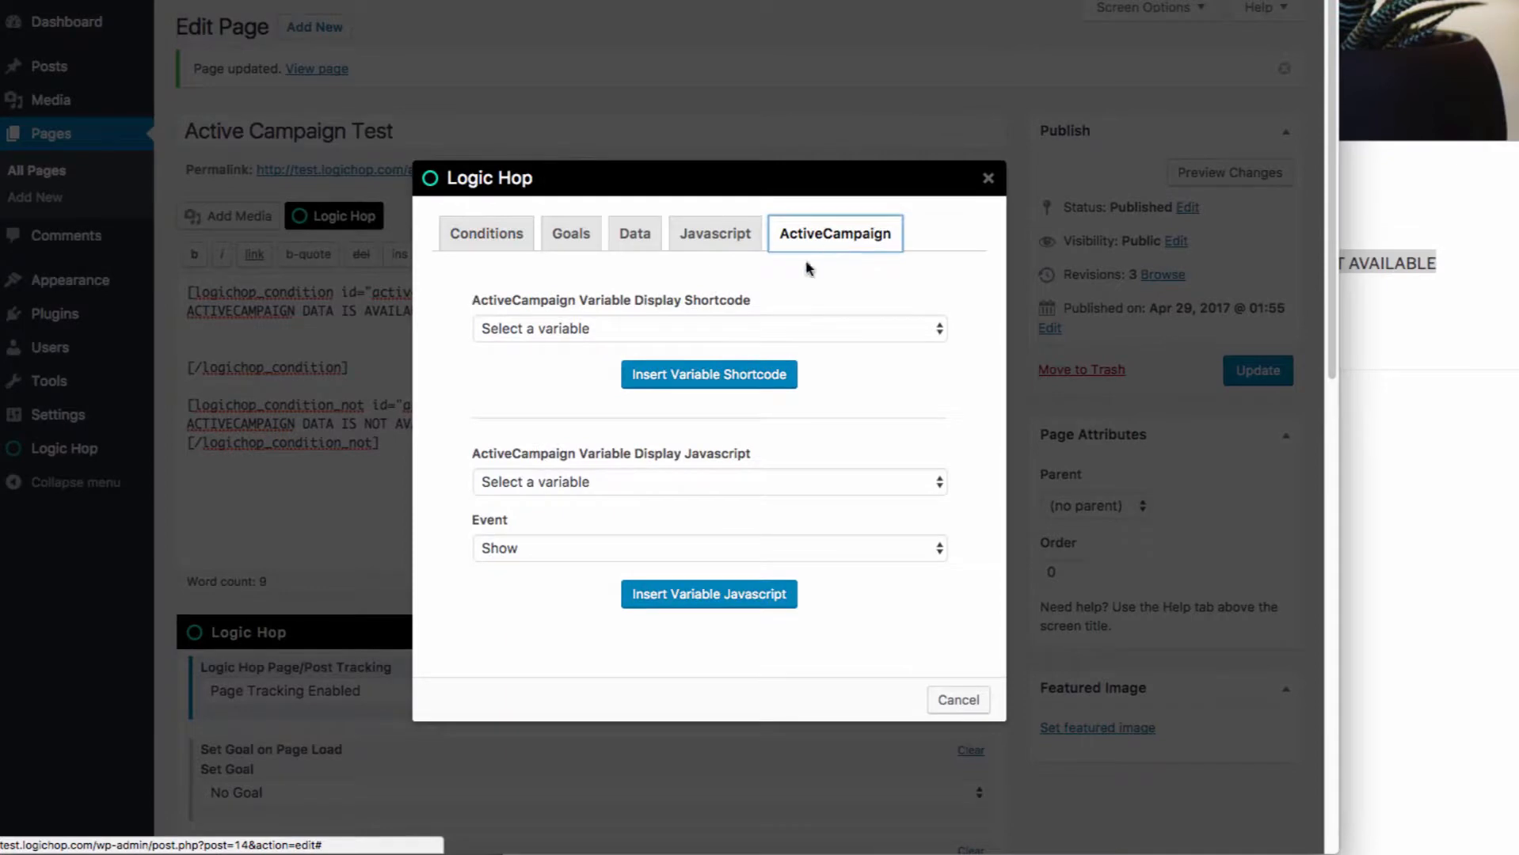
pyautogui.click(715, 339)
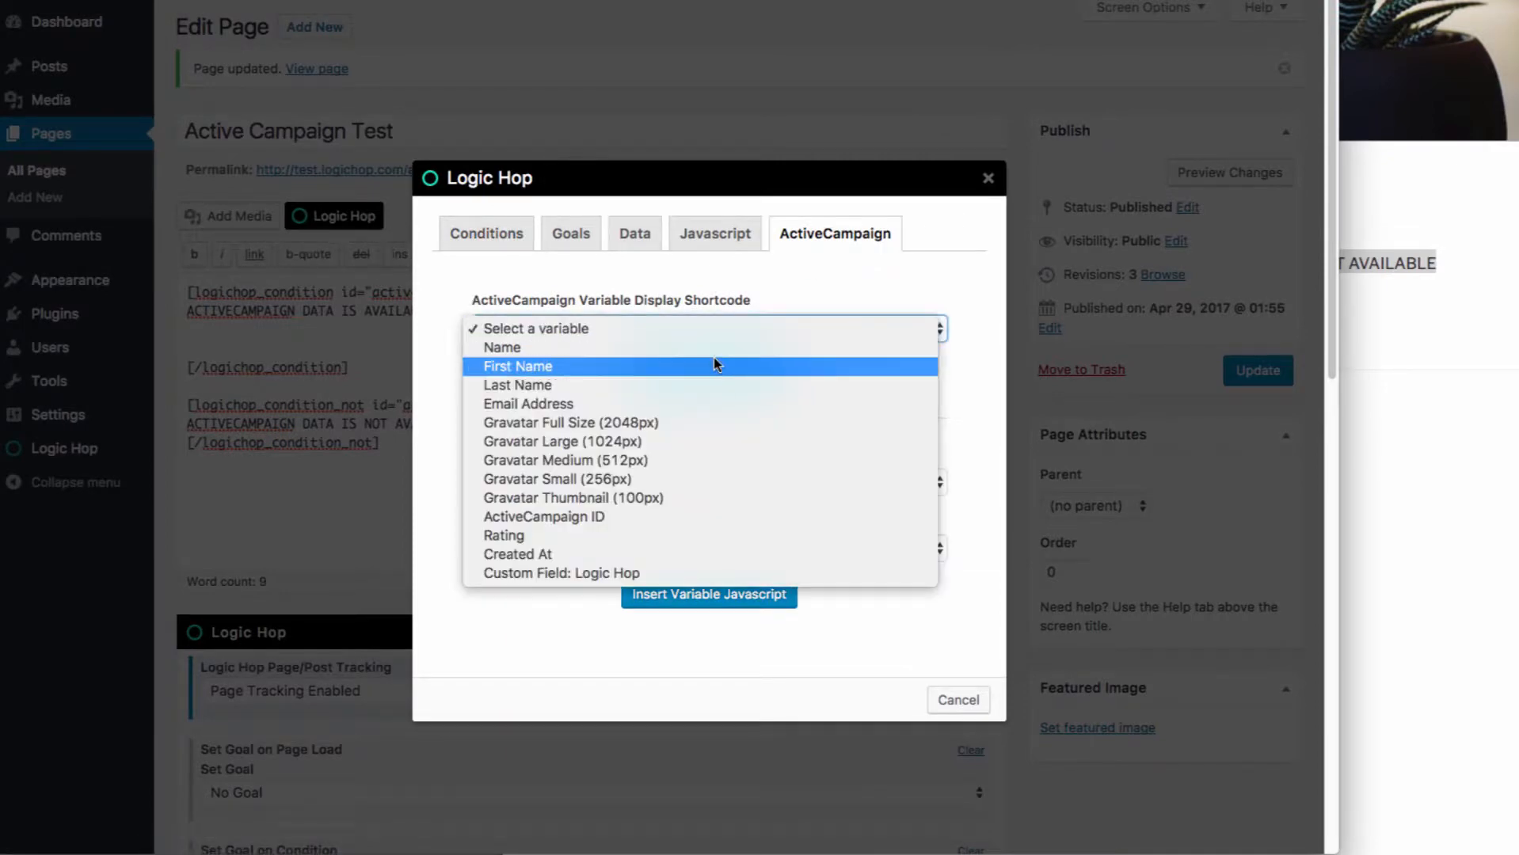
pyautogui.click(715, 347)
pyautogui.click(720, 377)
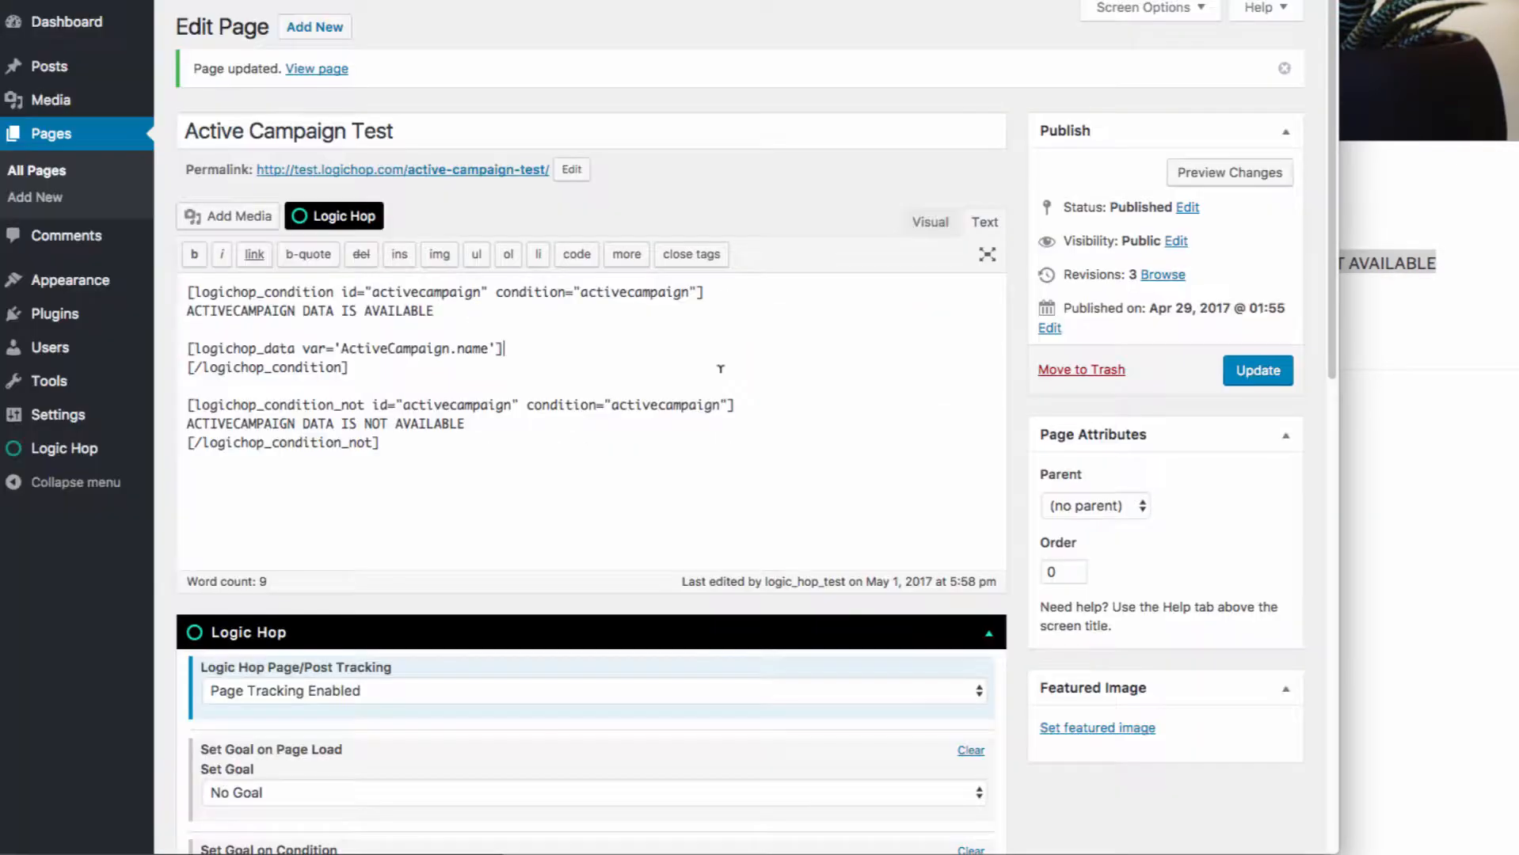
# - Insert the ActiveCampaign Email Address variable shortcode on a new line beneath the name shortcode and update the page
pyautogui.press('Return')
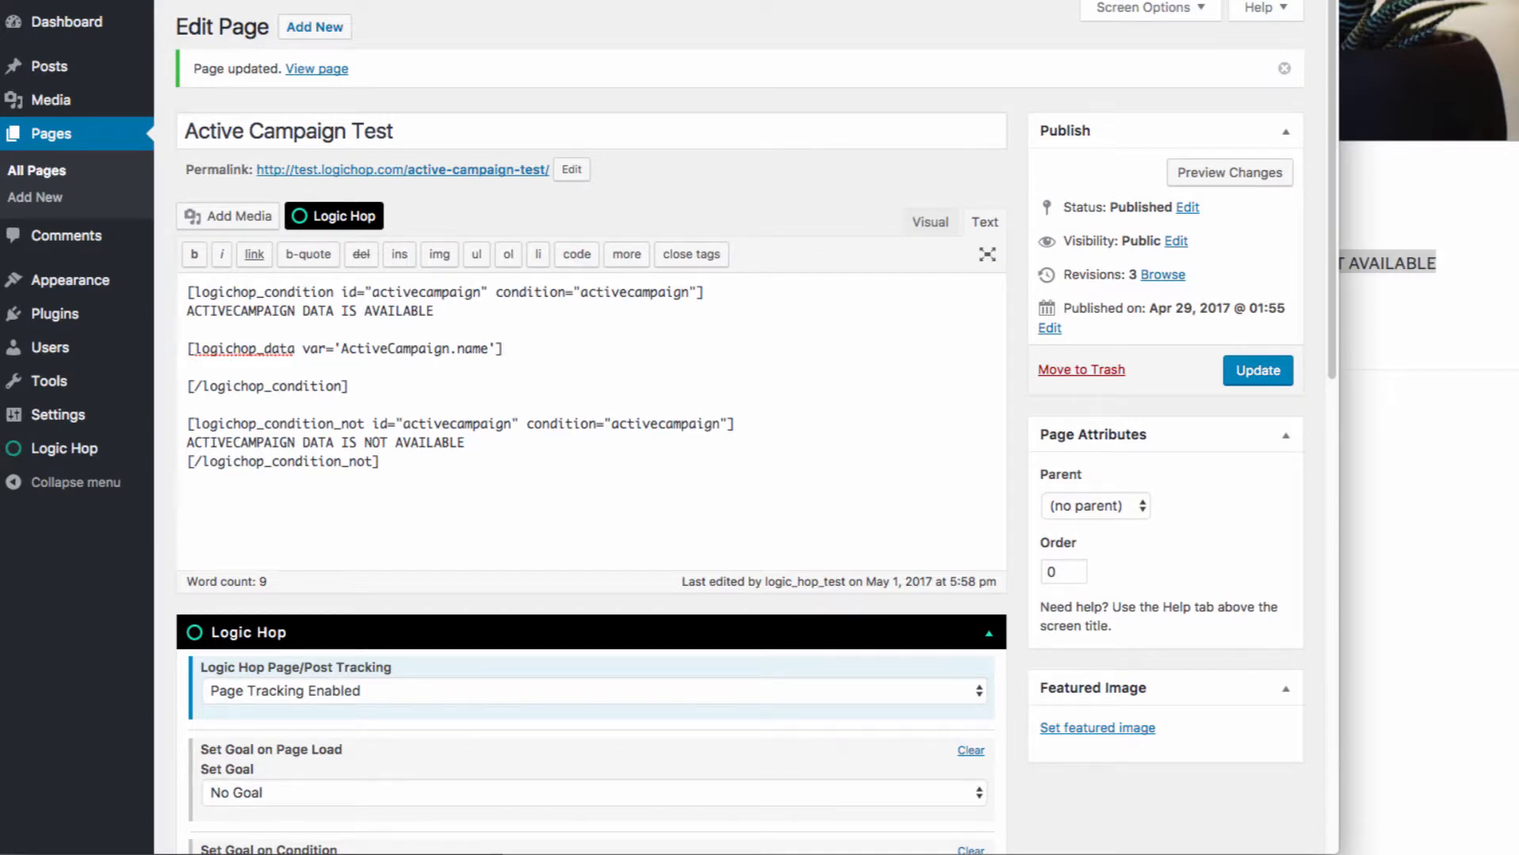
pyautogui.click(379, 223)
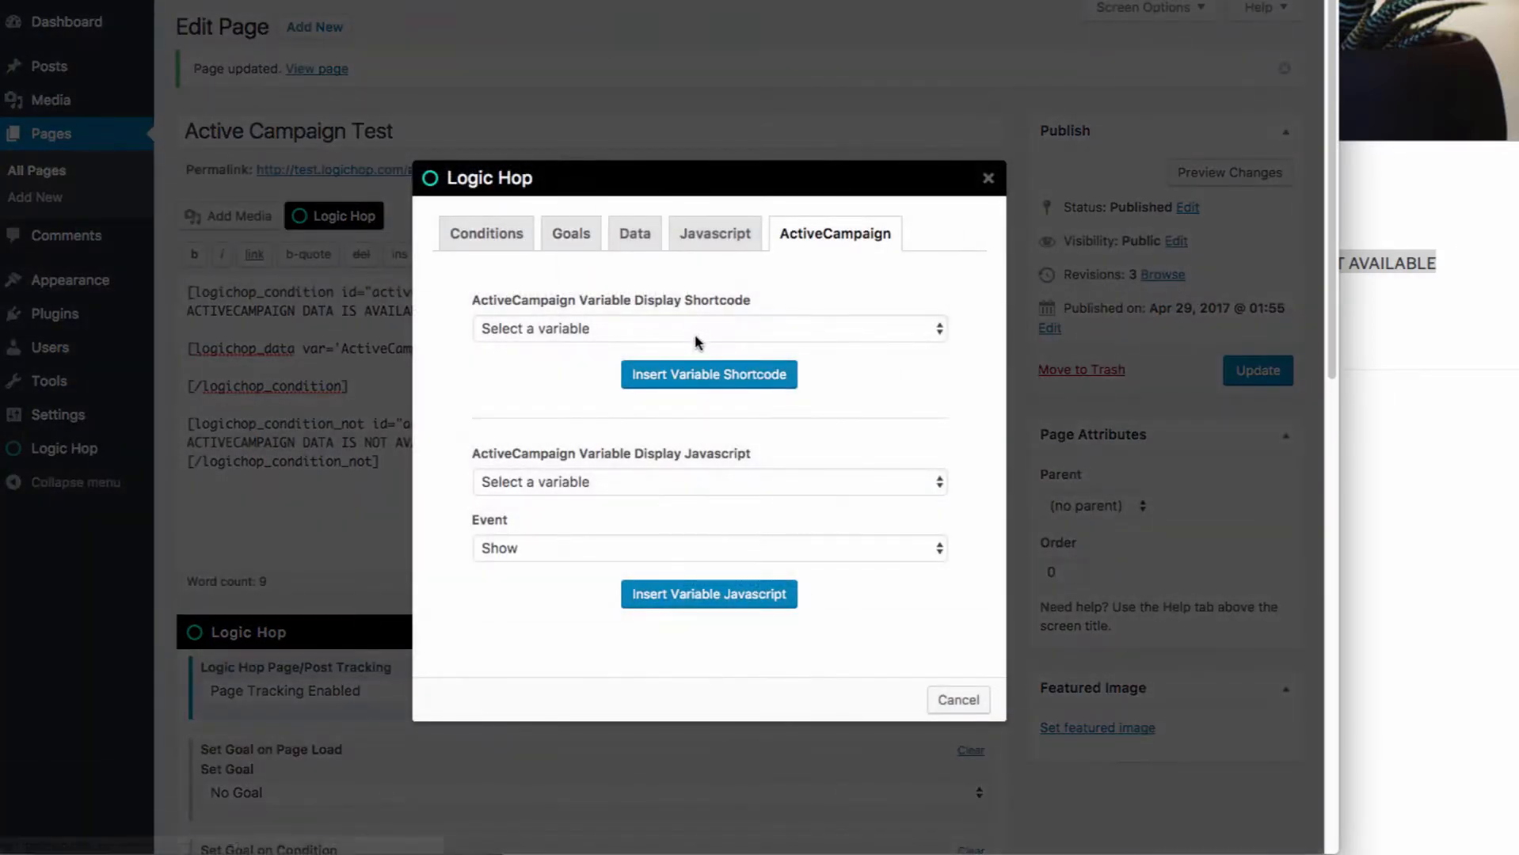
pyautogui.click(697, 339)
pyautogui.click(705, 400)
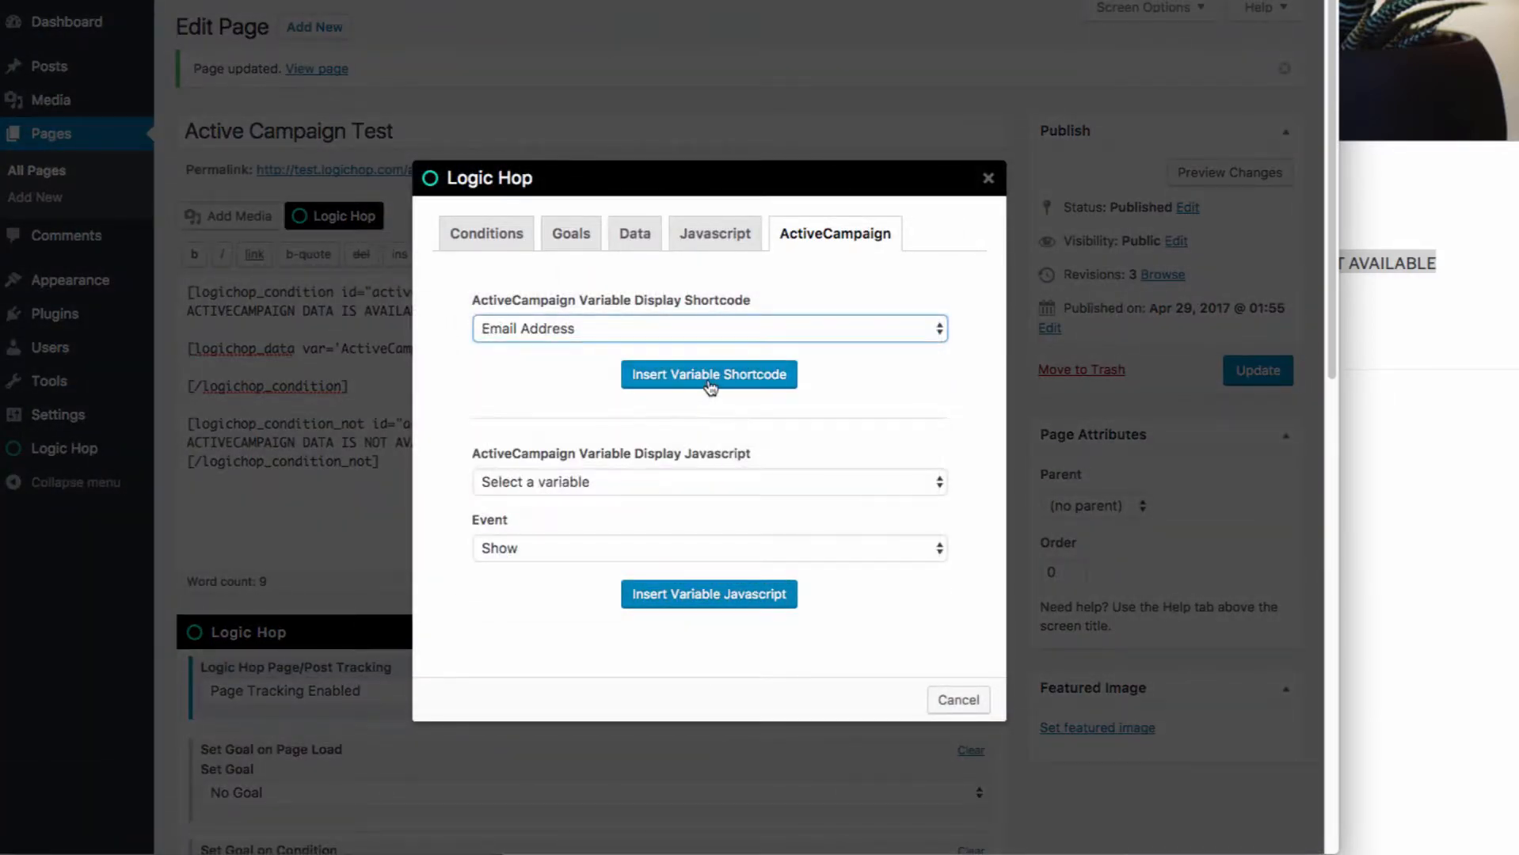
pyautogui.click(709, 380)
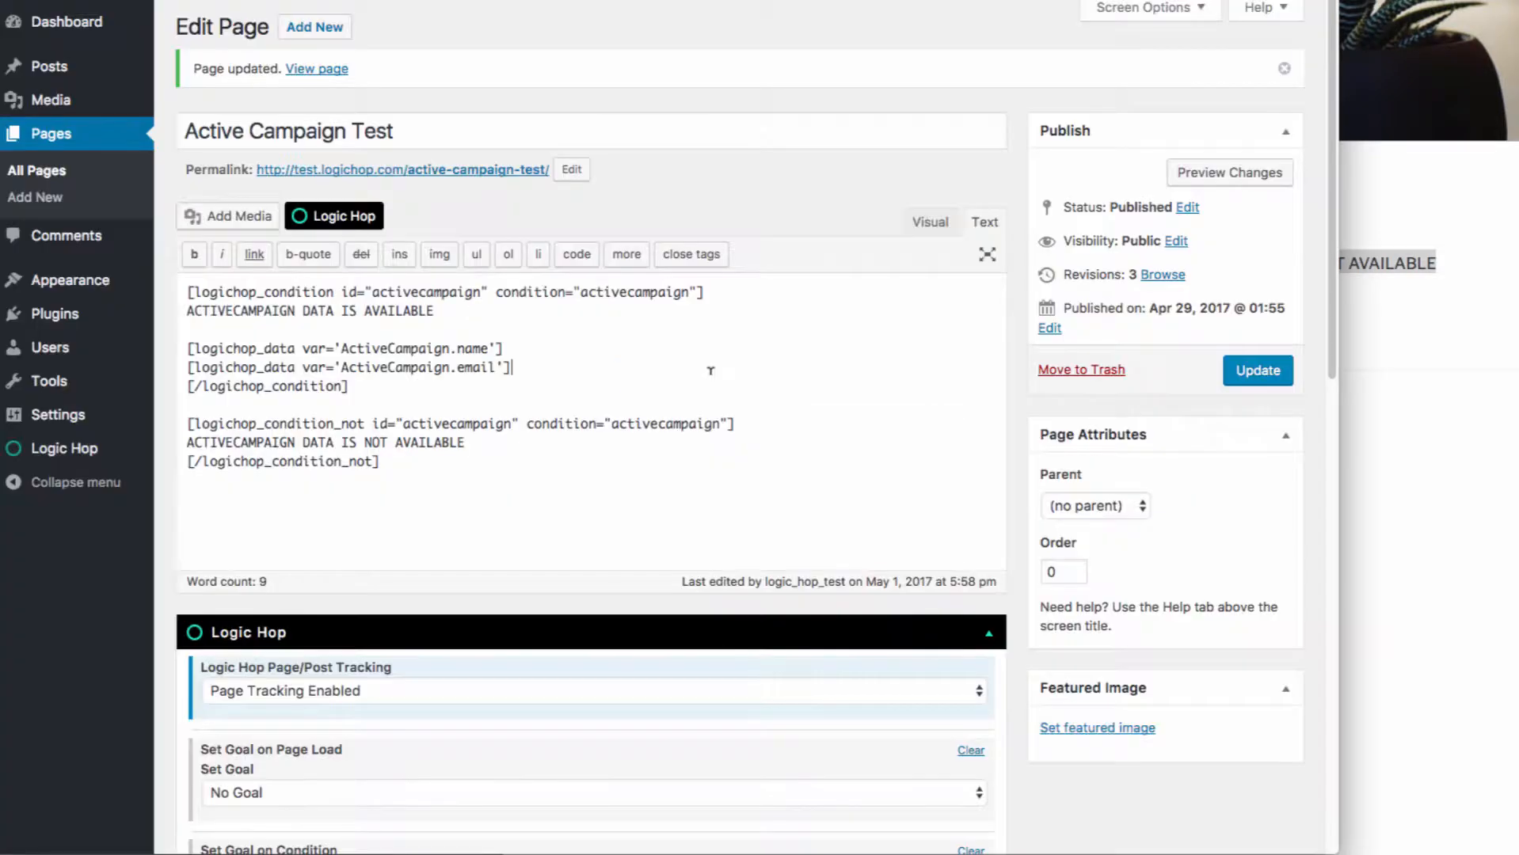
pyautogui.click(1240, 380)
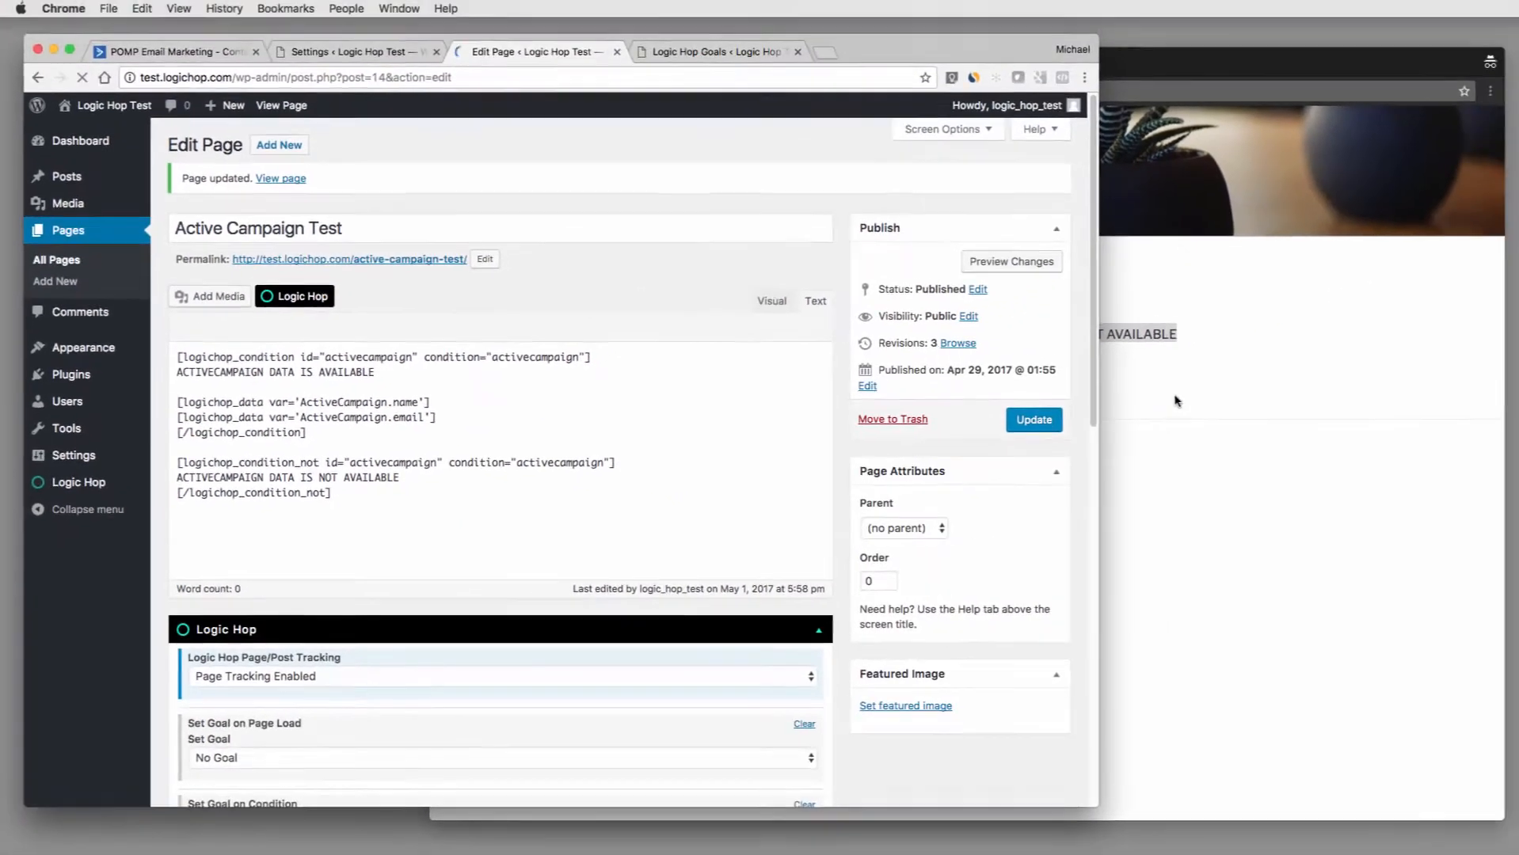
# - Switch to the test contact's record in ActiveCampaign and look up the contact ID in its web address
pyautogui.click(1232, 418)
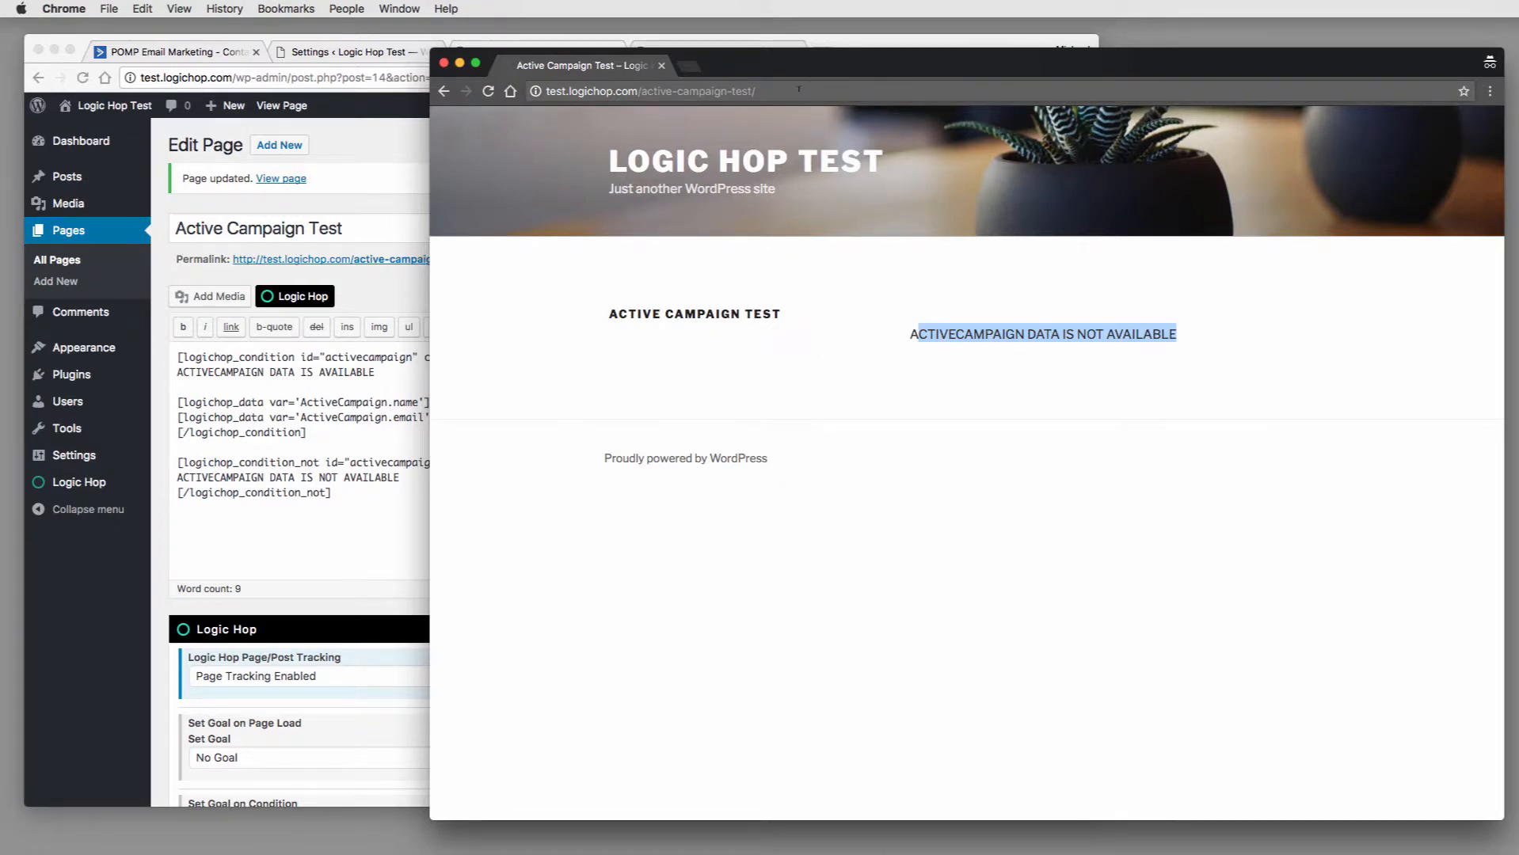
pyautogui.click(207, 54)
pyautogui.click(205, 54)
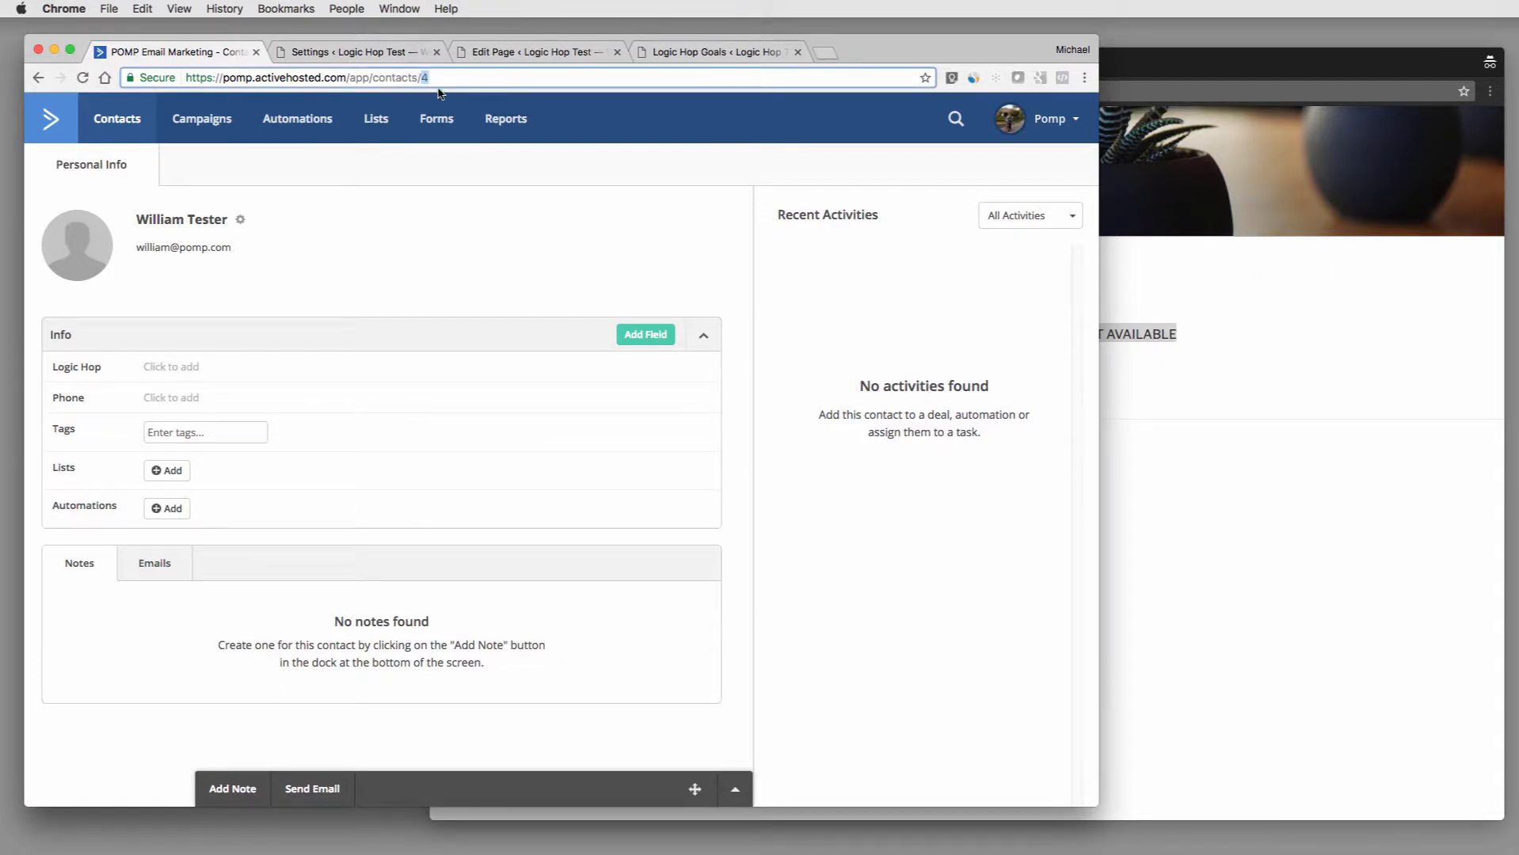
# - In the other browser window, load the live Active Campaign Test page with "?activecampaign=4" appended to its address
pyautogui.click(1339, 414)
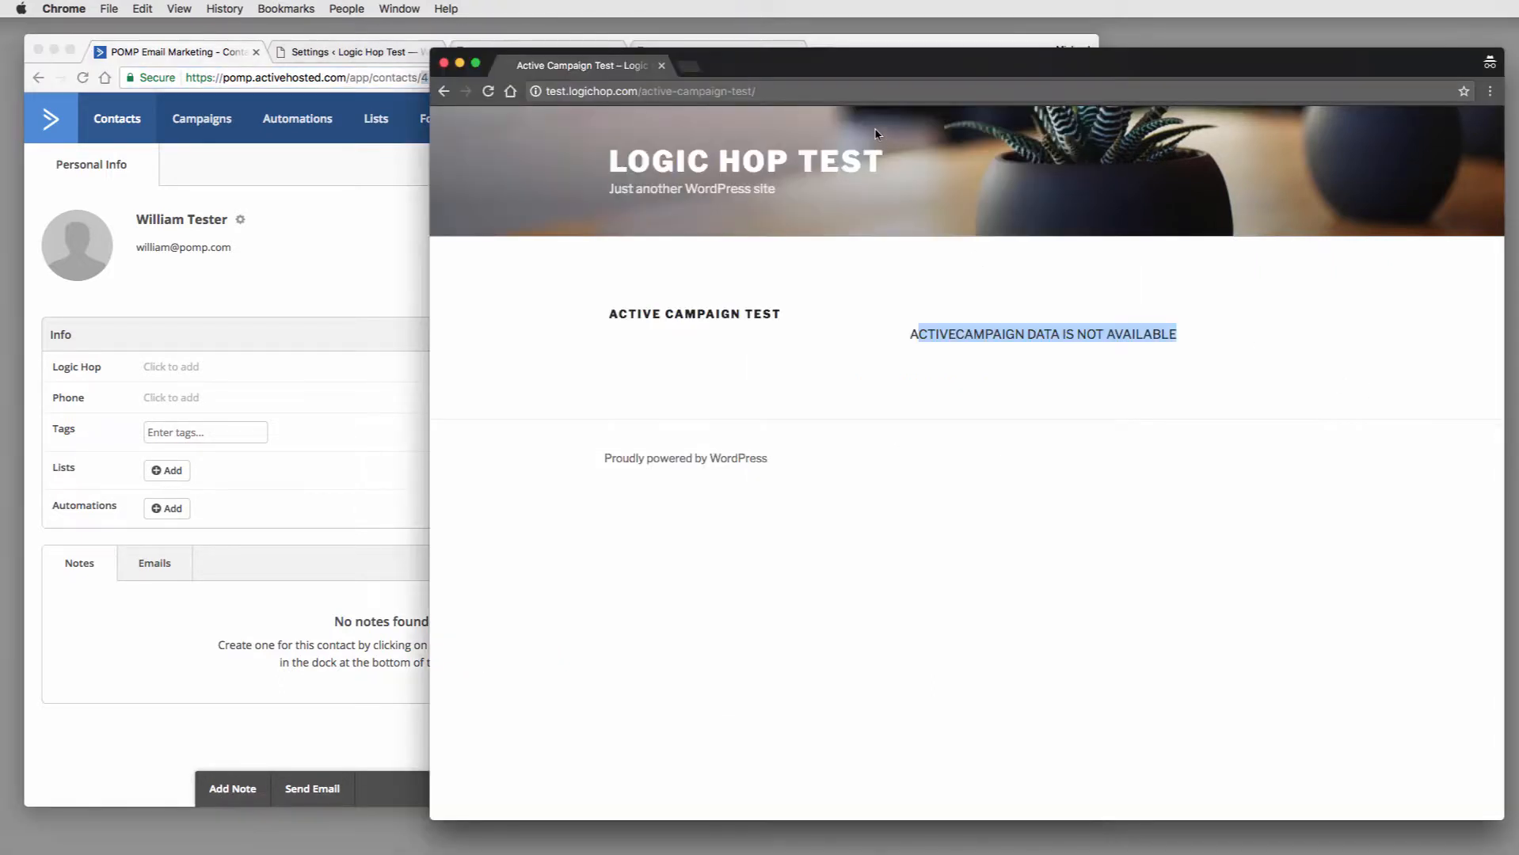
pyautogui.click(863, 94)
pyautogui.press('Right')
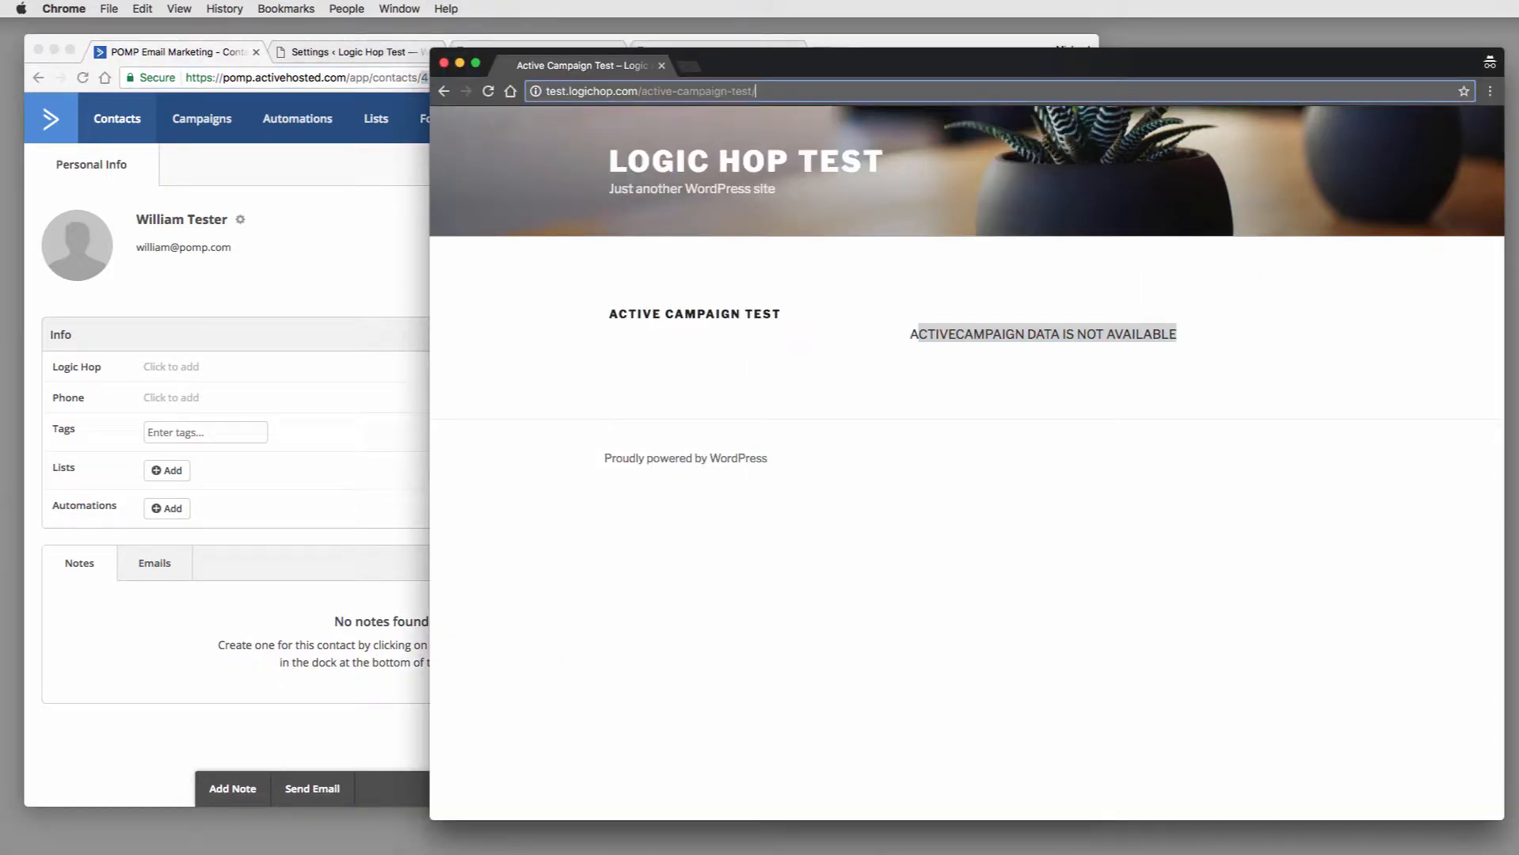
pyautogui.write('?')
pyautogui.press('Right')
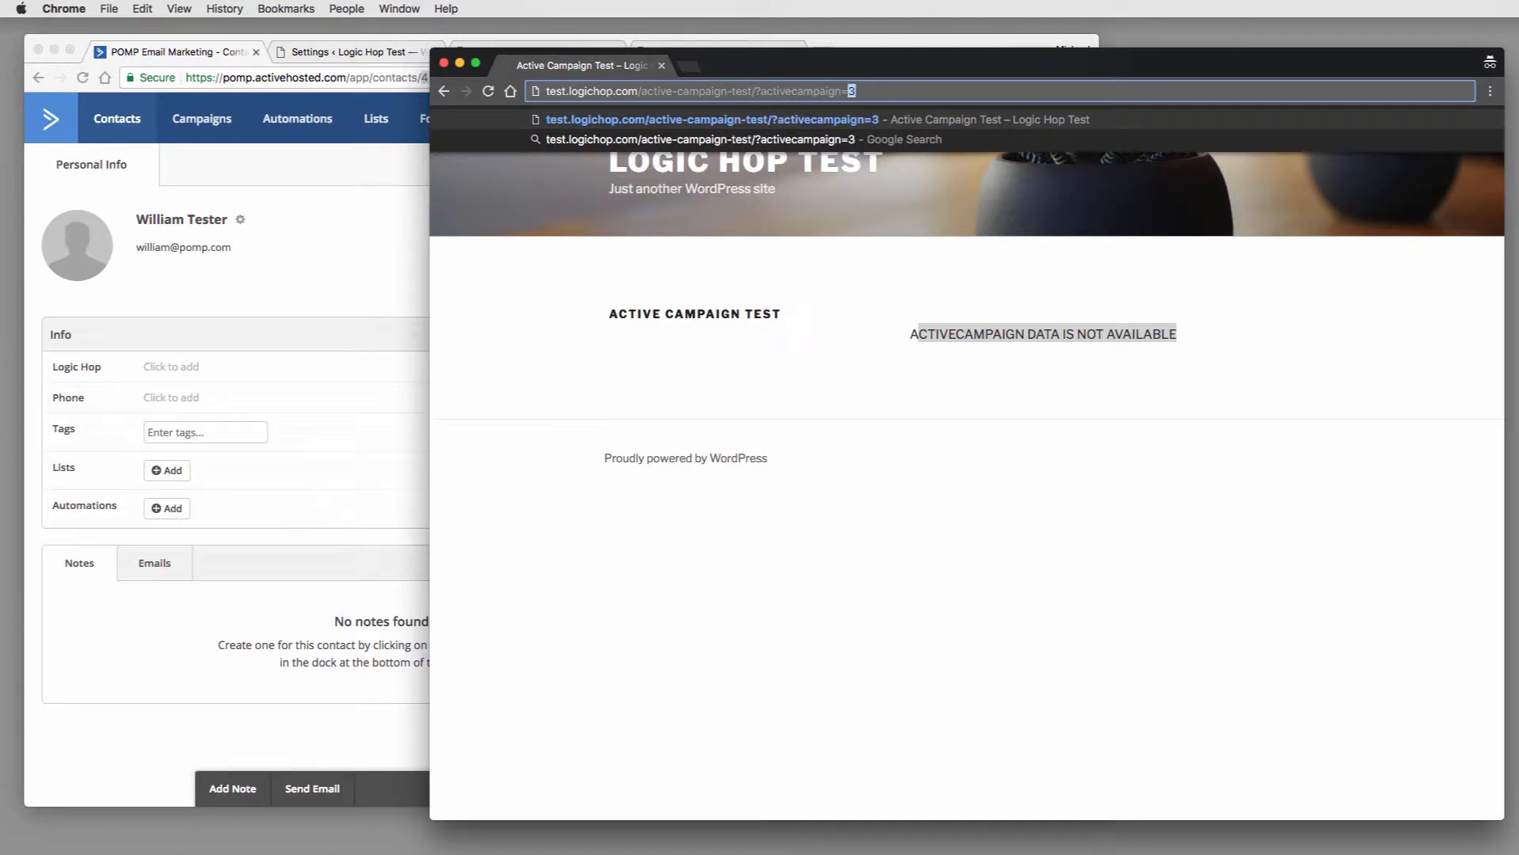
pyautogui.write('4')
pyautogui.press('Return')
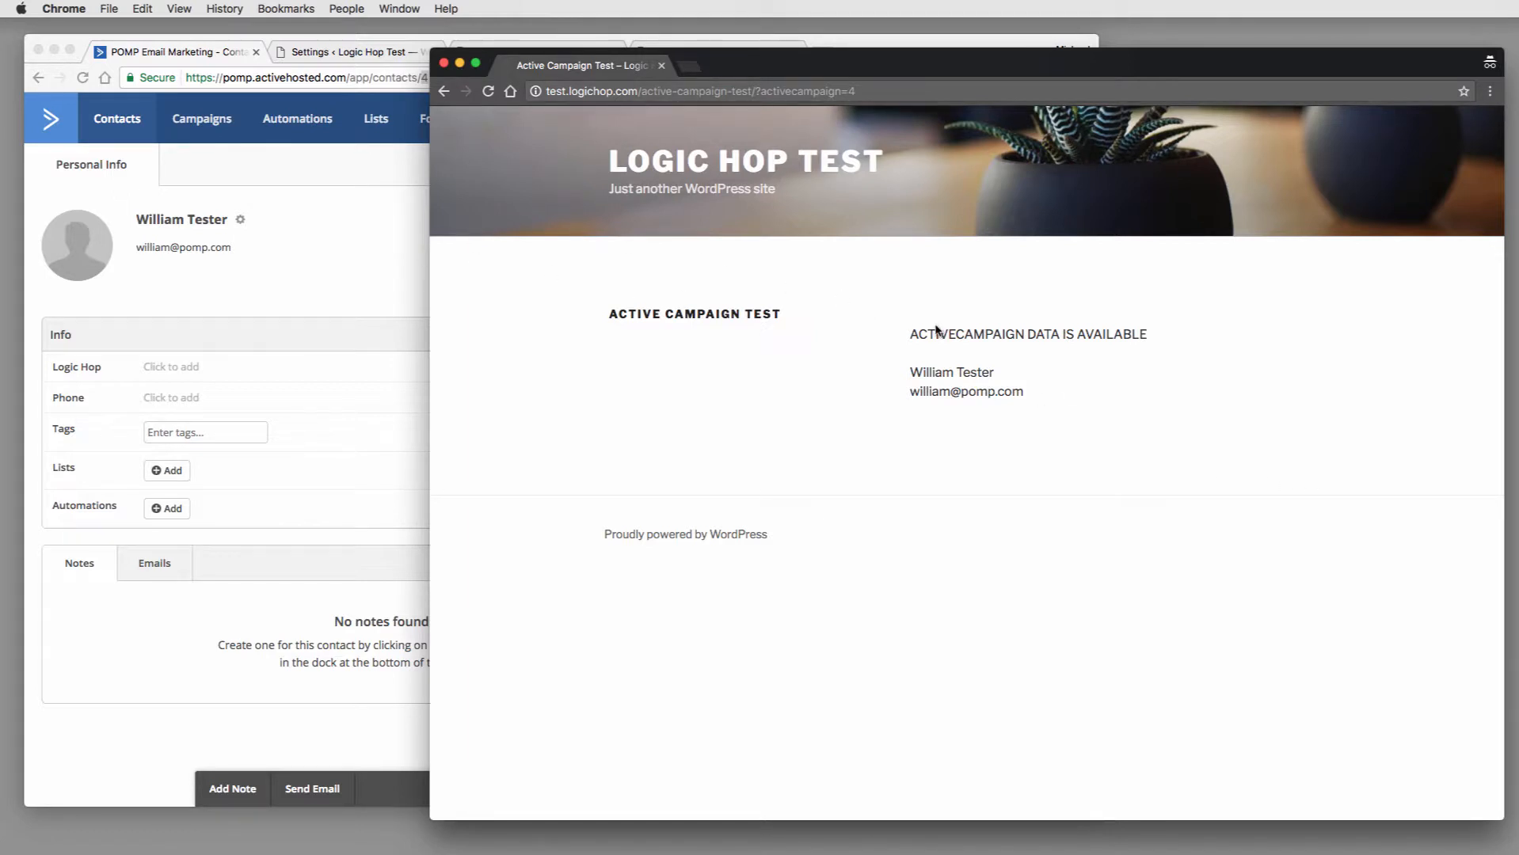
# - Add a new Logic Hop goal titled "AC Test Goal" and copy the title into its description
pyautogui.click(350, 224)
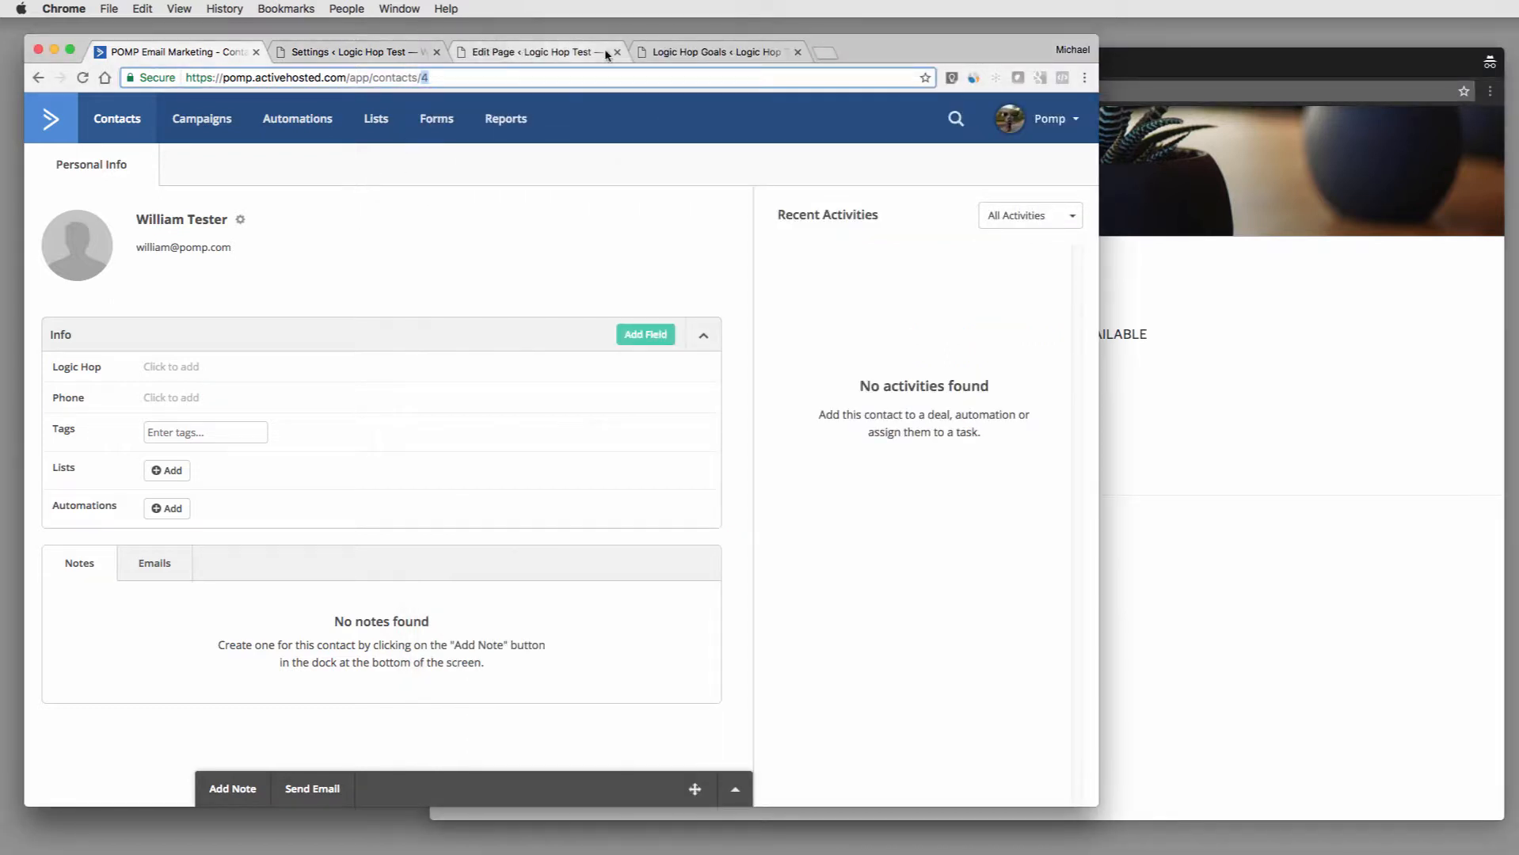
pyautogui.click(707, 56)
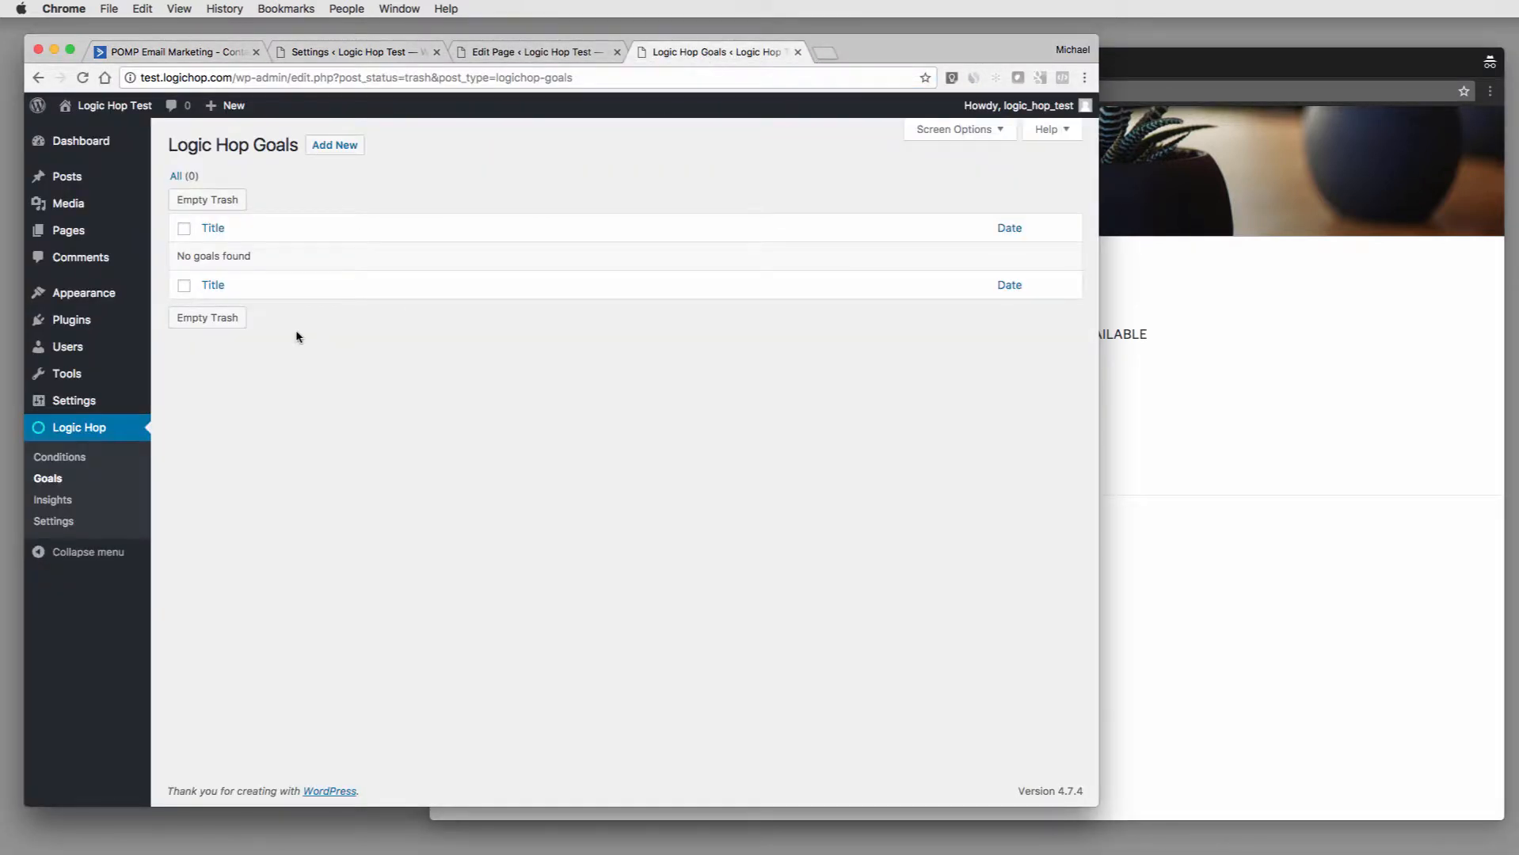
pyautogui.click(343, 153)
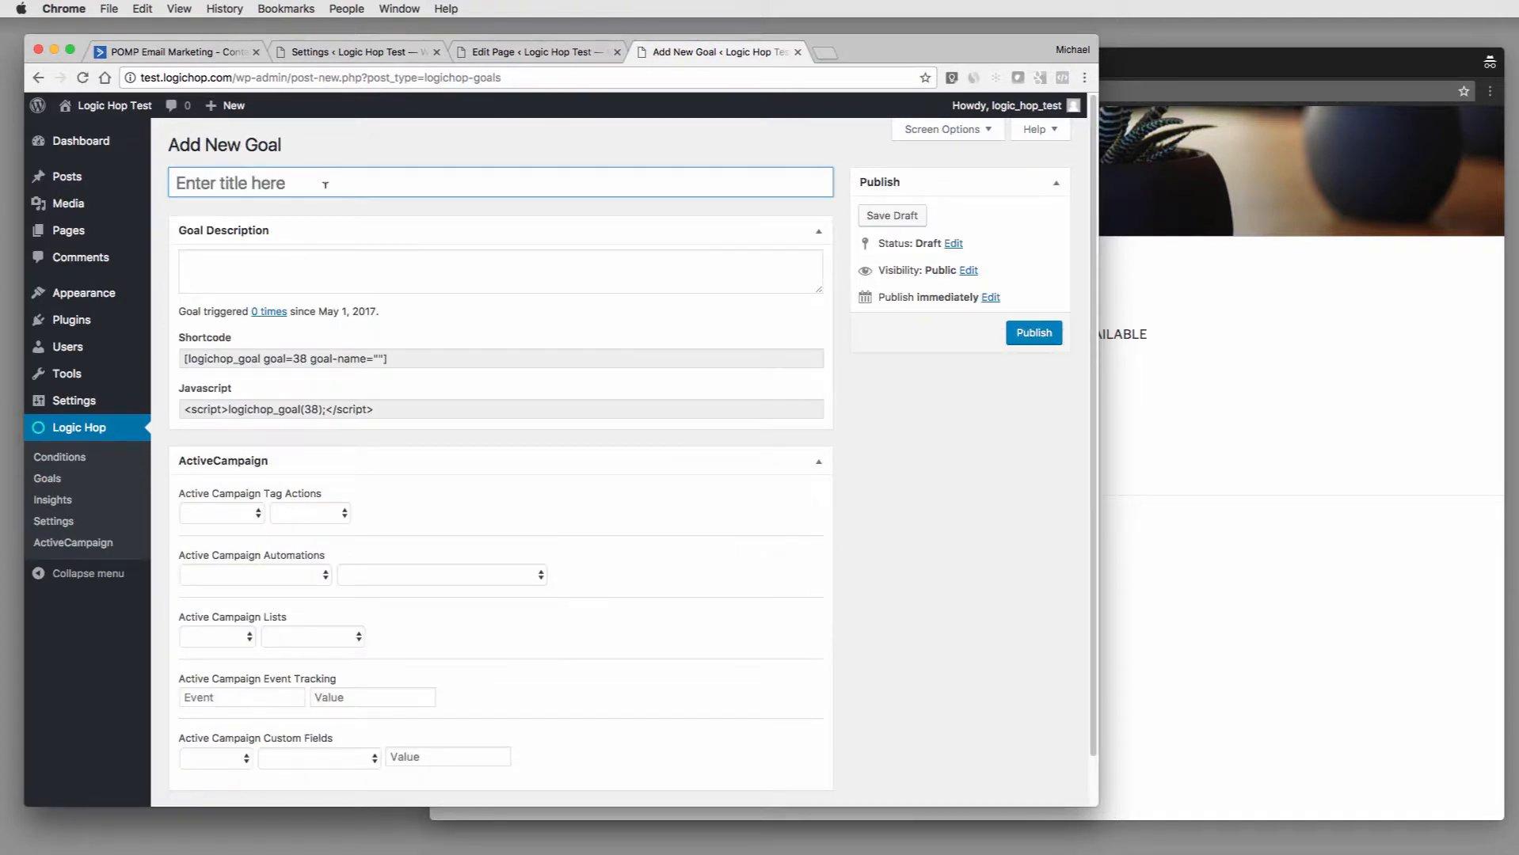
pyautogui.write('ACT')
pyautogui.press('BackSpace')
pyautogui.write('Test Goal')
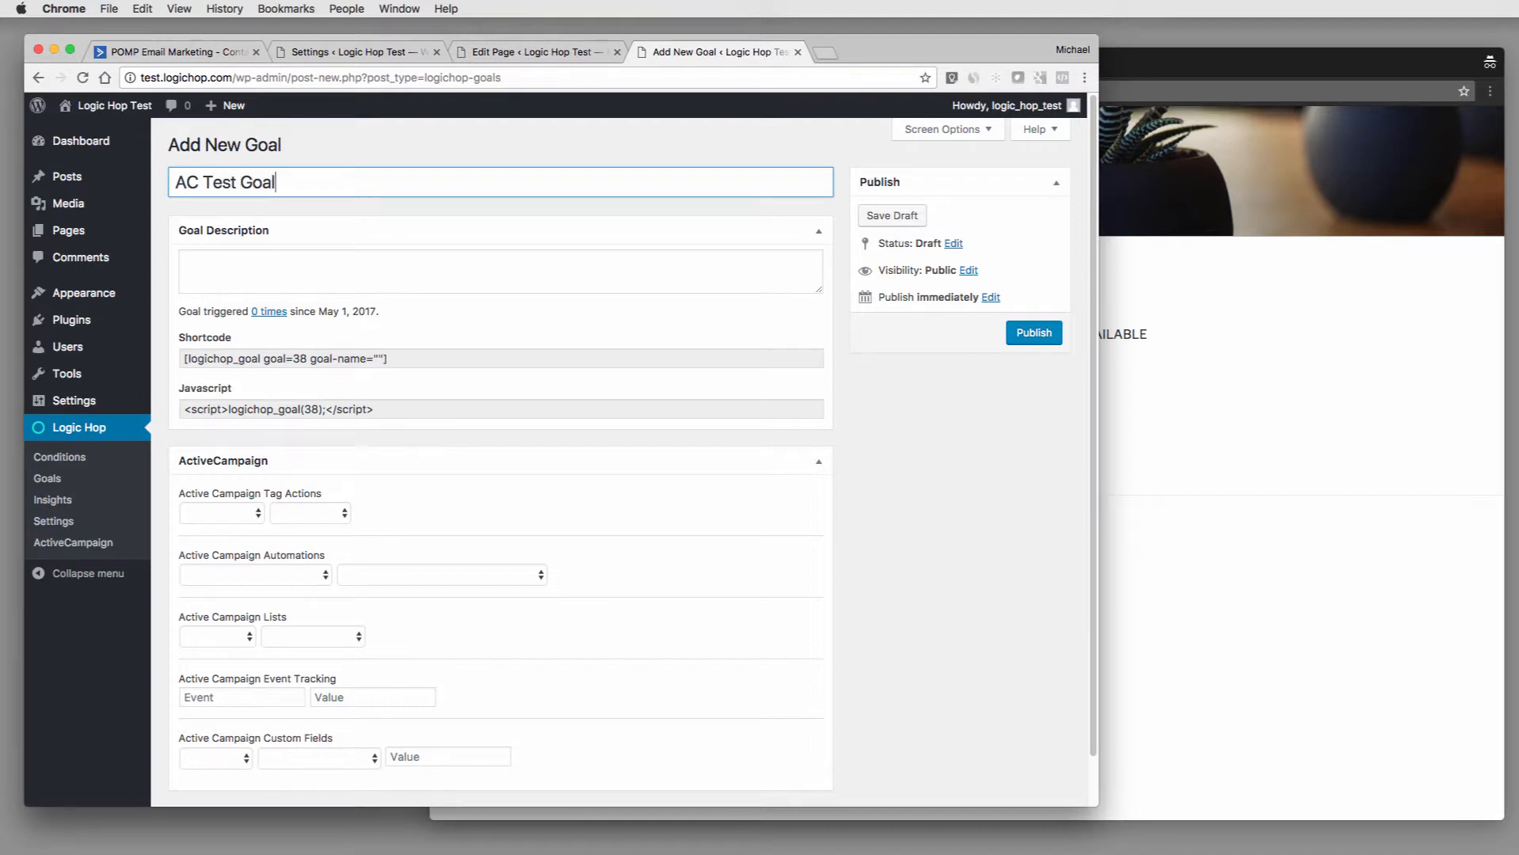
pyautogui.press('super+a')
pyautogui.press('super+c')
pyautogui.click(366, 261)
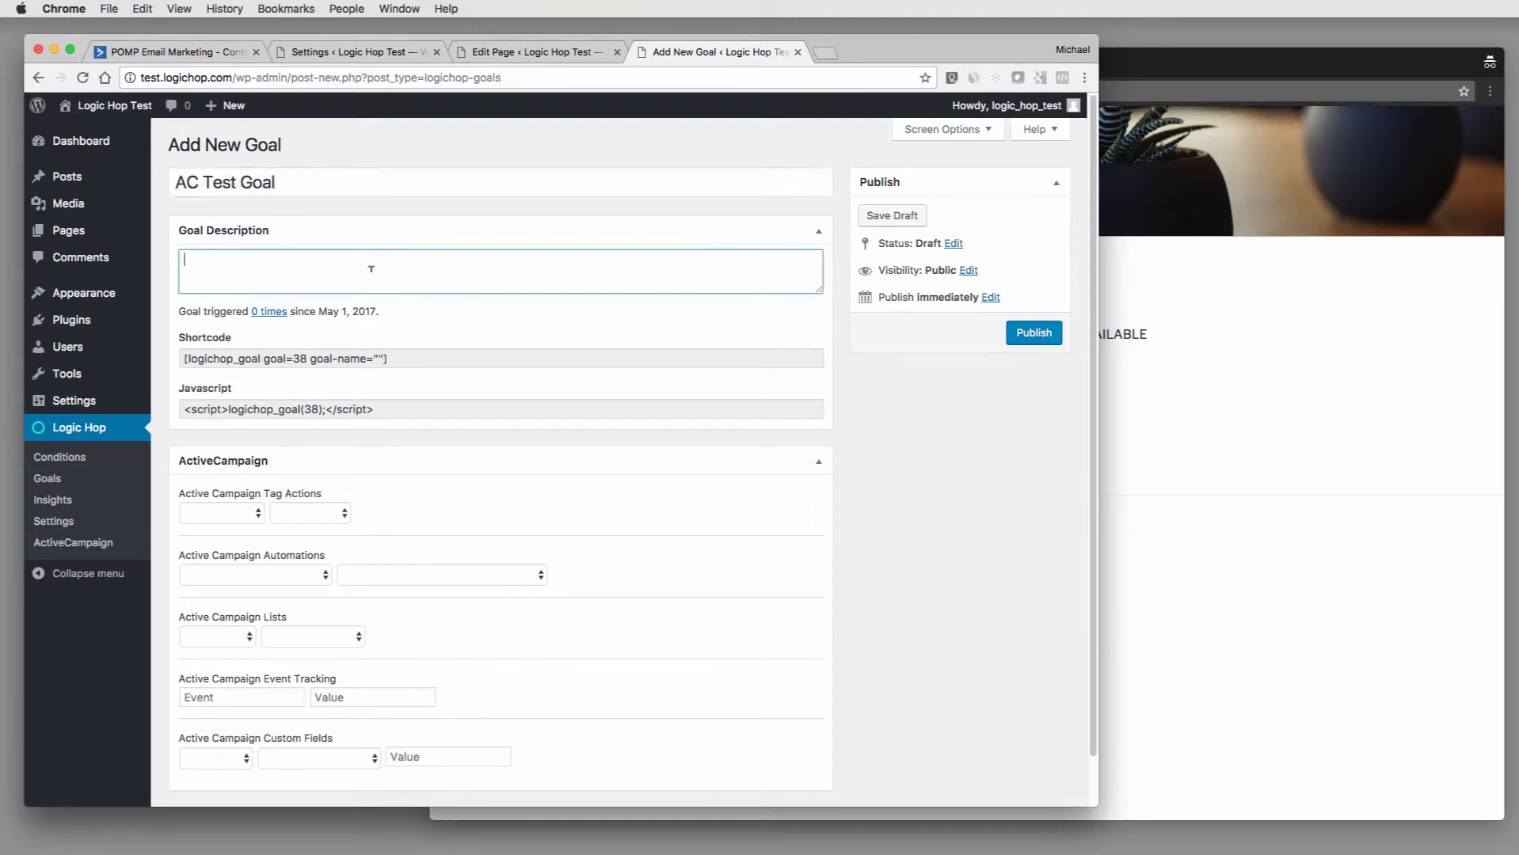
pyautogui.press('super+v')
# - Set the goal's Active Campaign tag action to Add Tag with "Sample Tag"
pyautogui.scroll(-1, 475, 372)
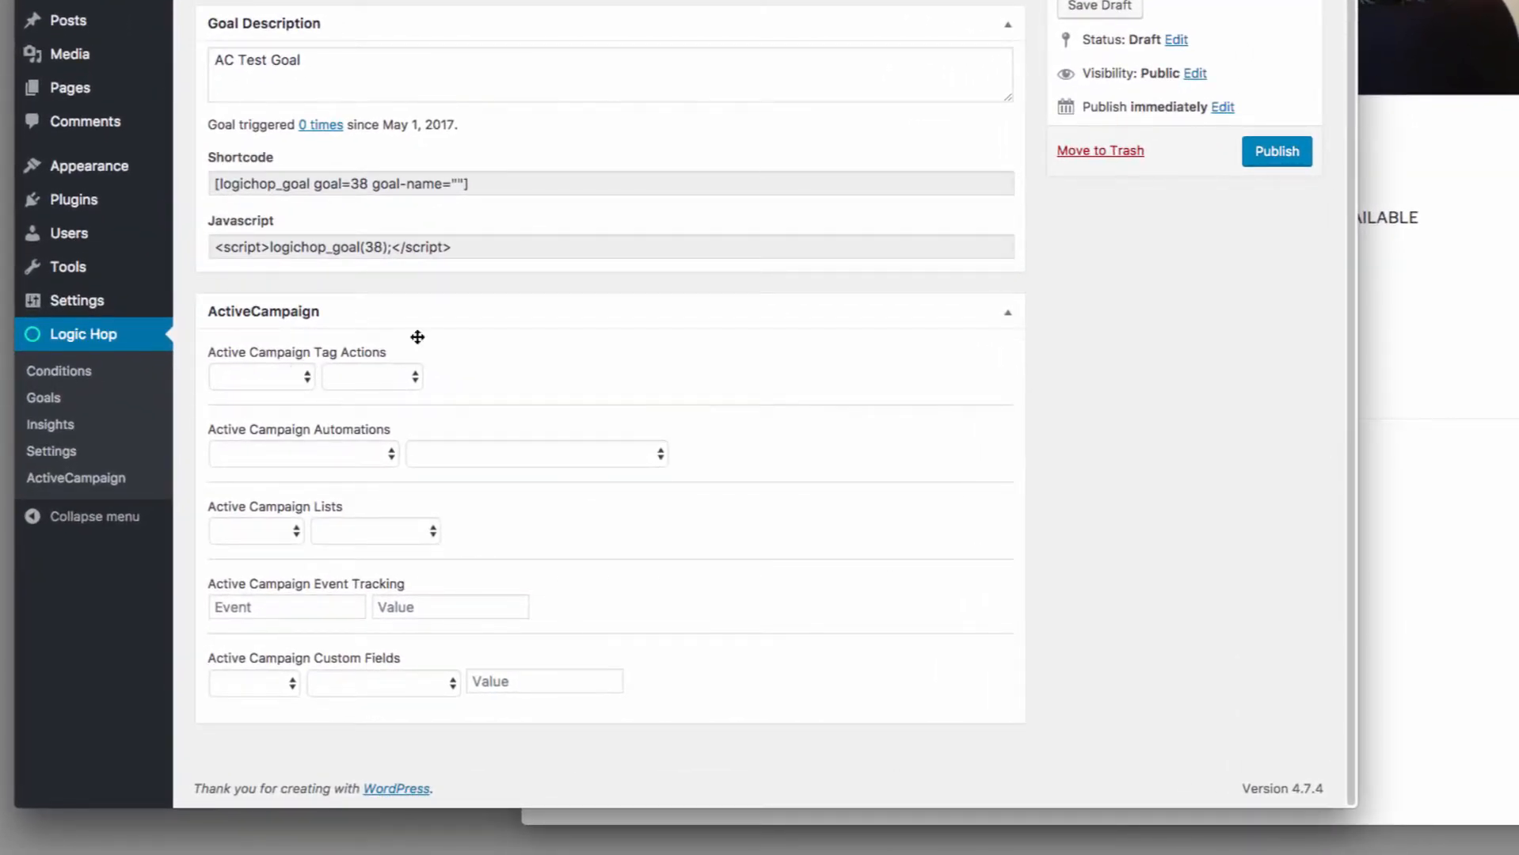
pyautogui.click(286, 379)
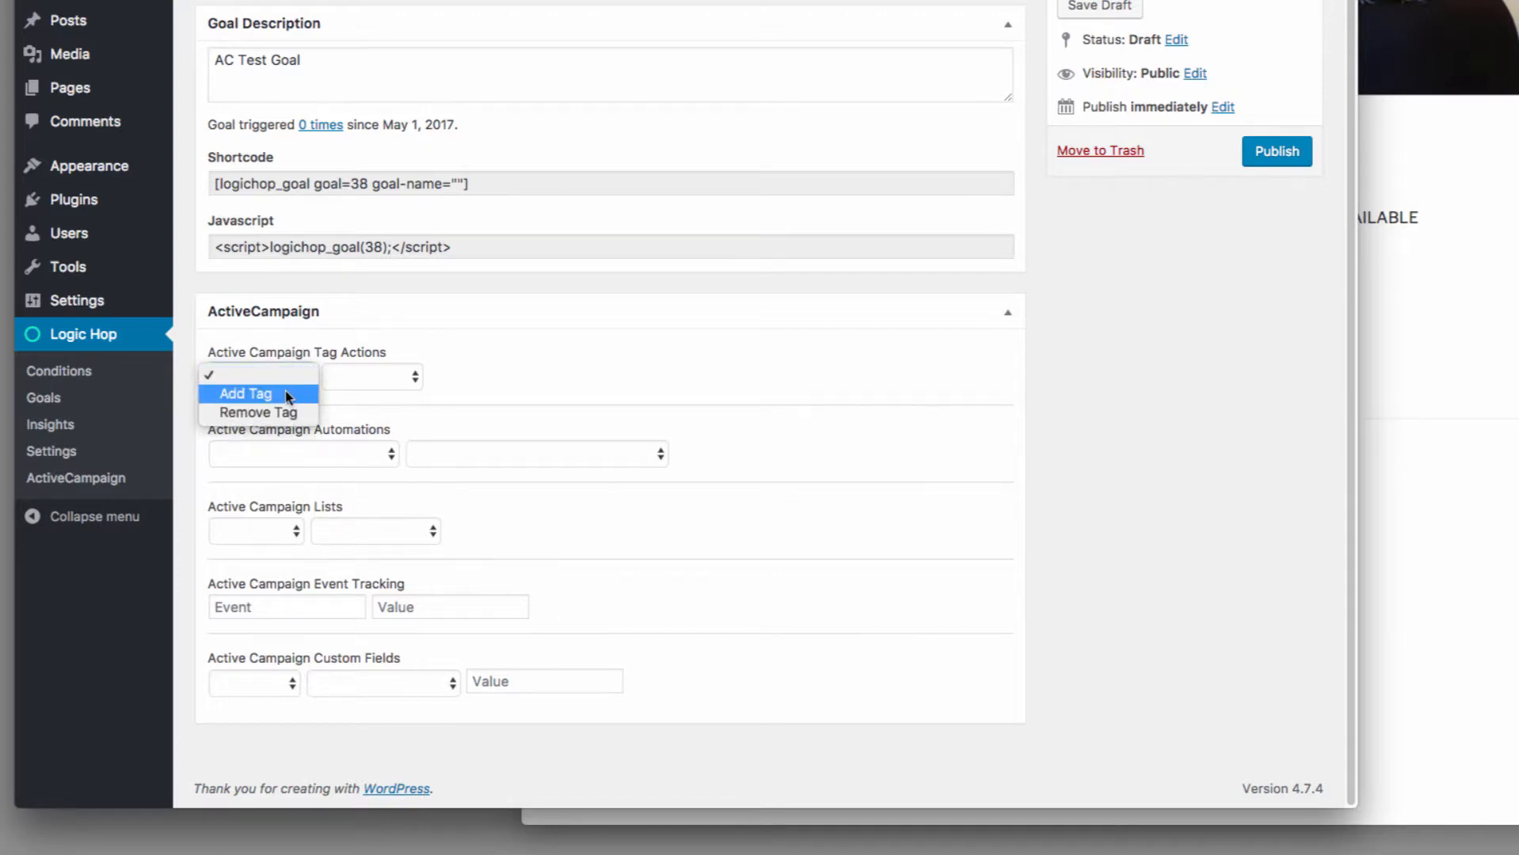
pyautogui.click(286, 396)
pyautogui.click(379, 380)
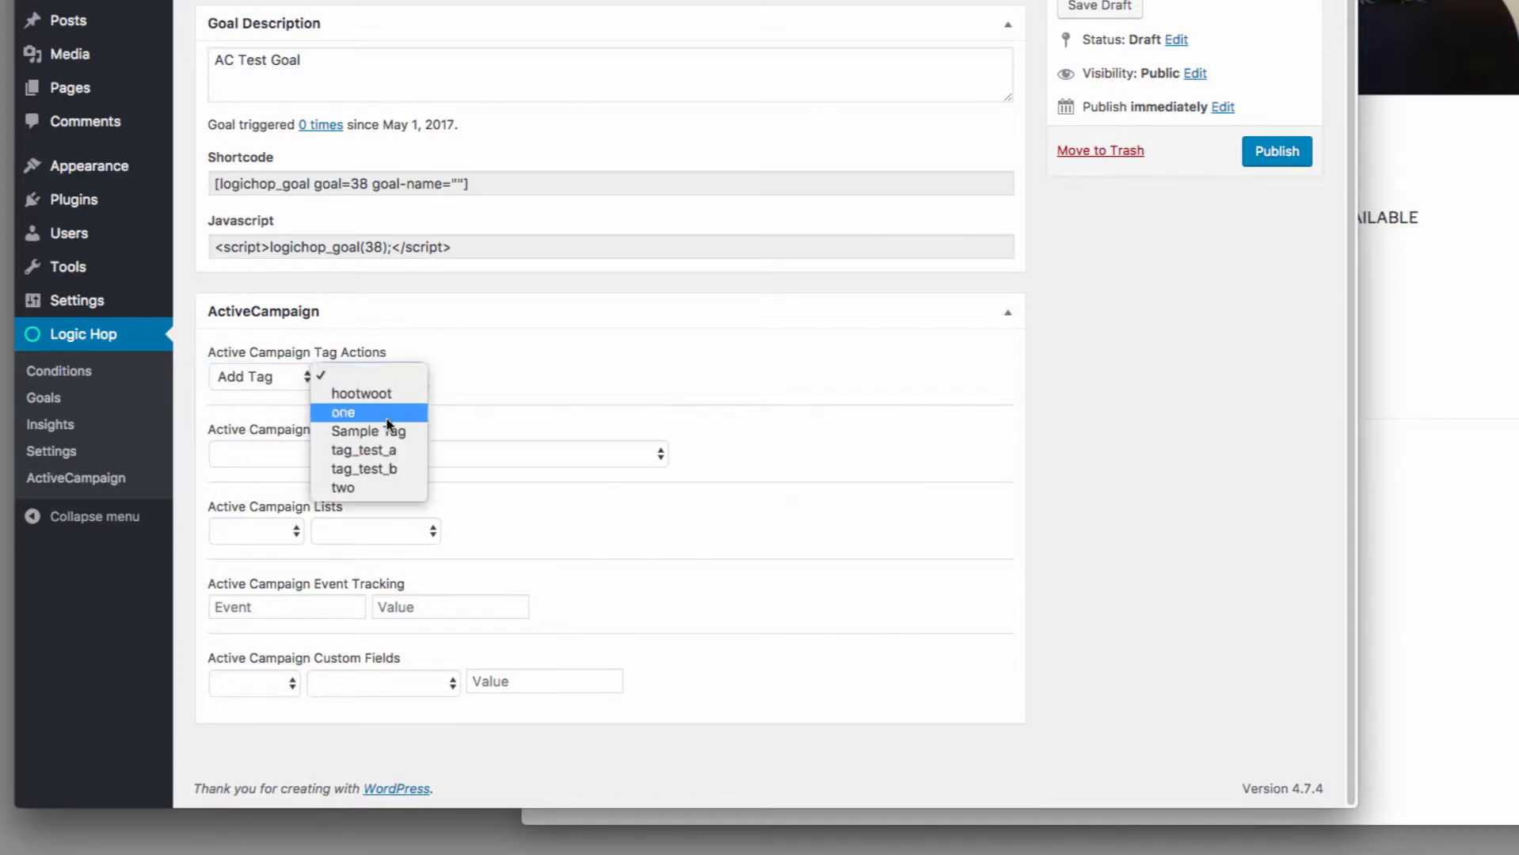
pyautogui.click(390, 433)
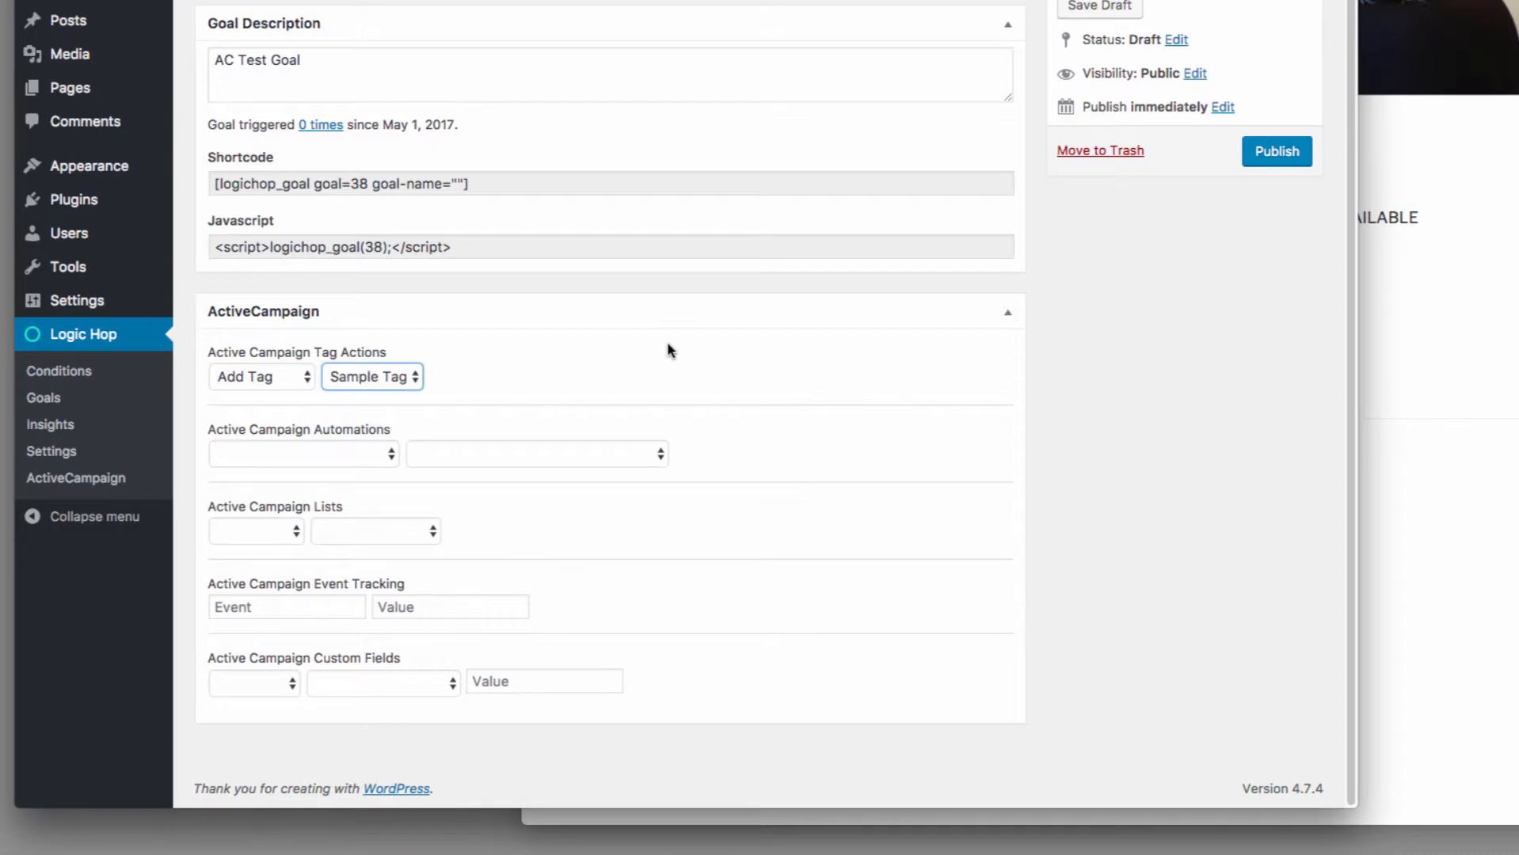
# - Examine the goal's ActiveCampaign options for automations, lists, event tracking and custom fields without choosing any
pyautogui.click(344, 459)
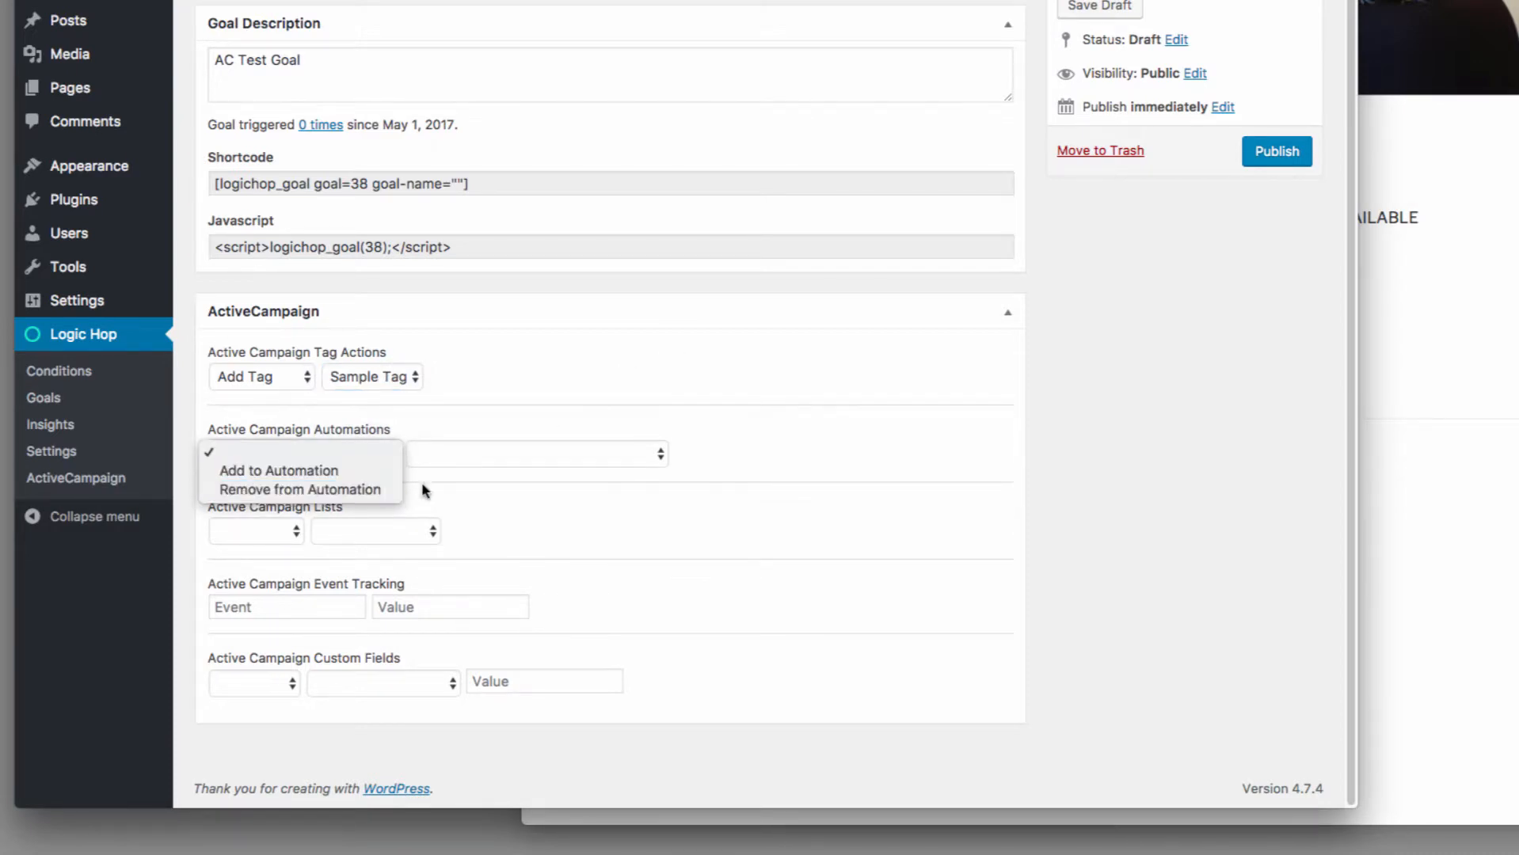
pyautogui.click(529, 494)
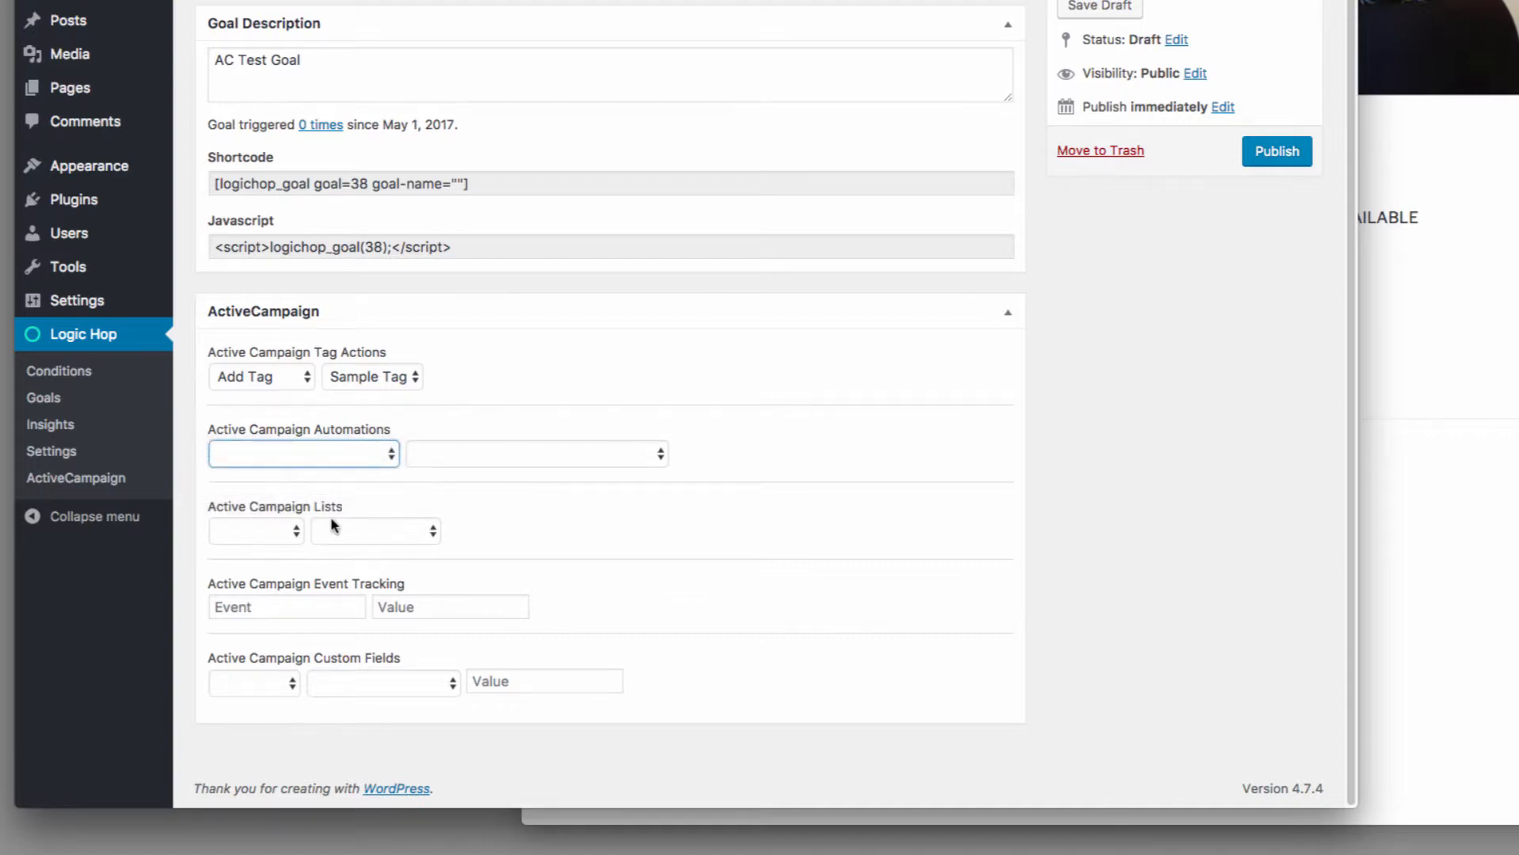
pyautogui.click(407, 532)
pyautogui.click(457, 460)
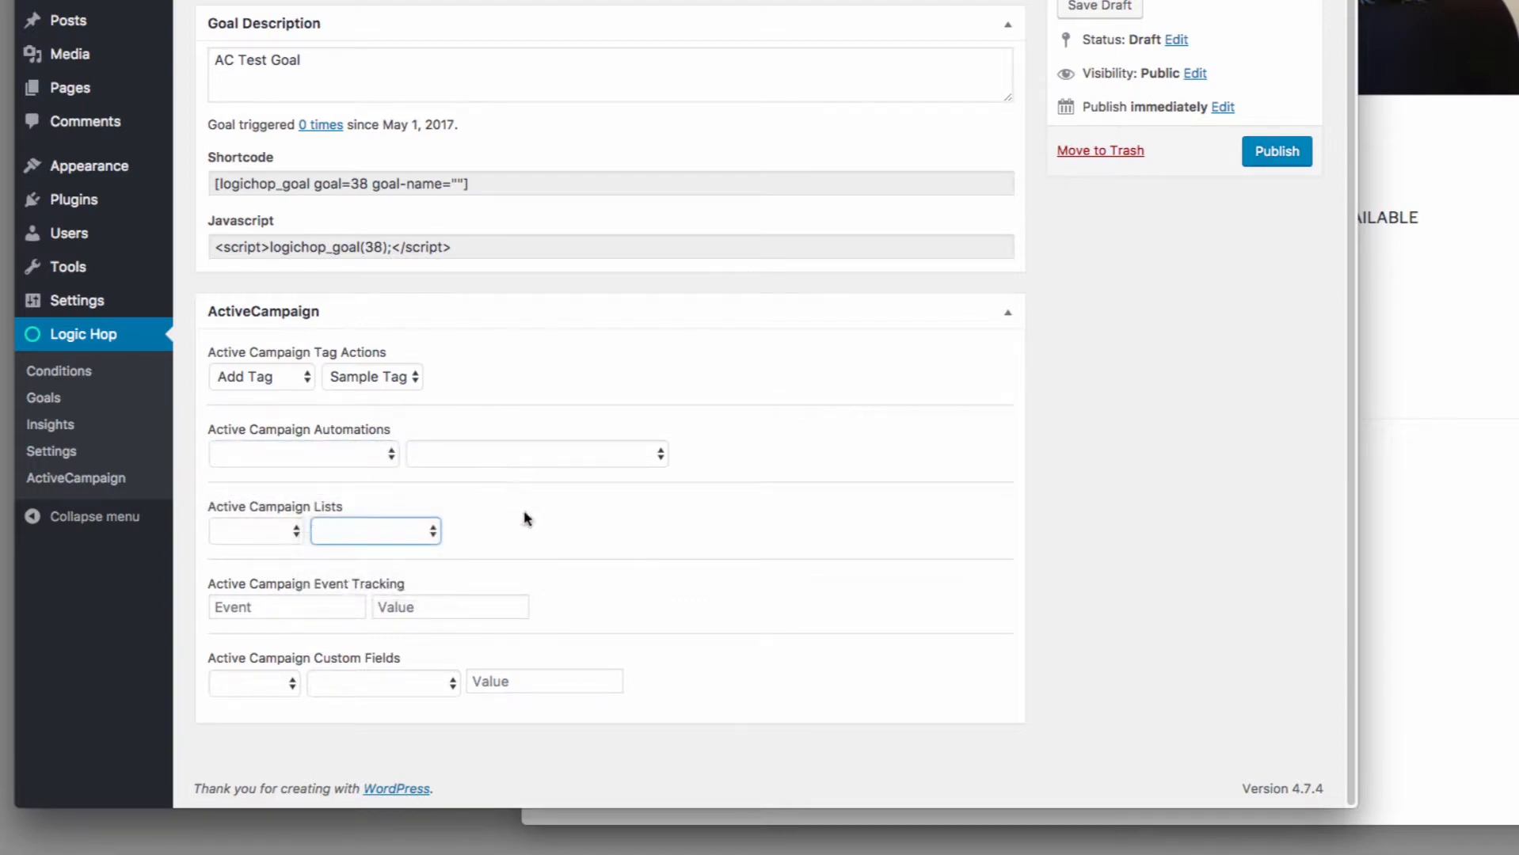
pyautogui.click(285, 609)
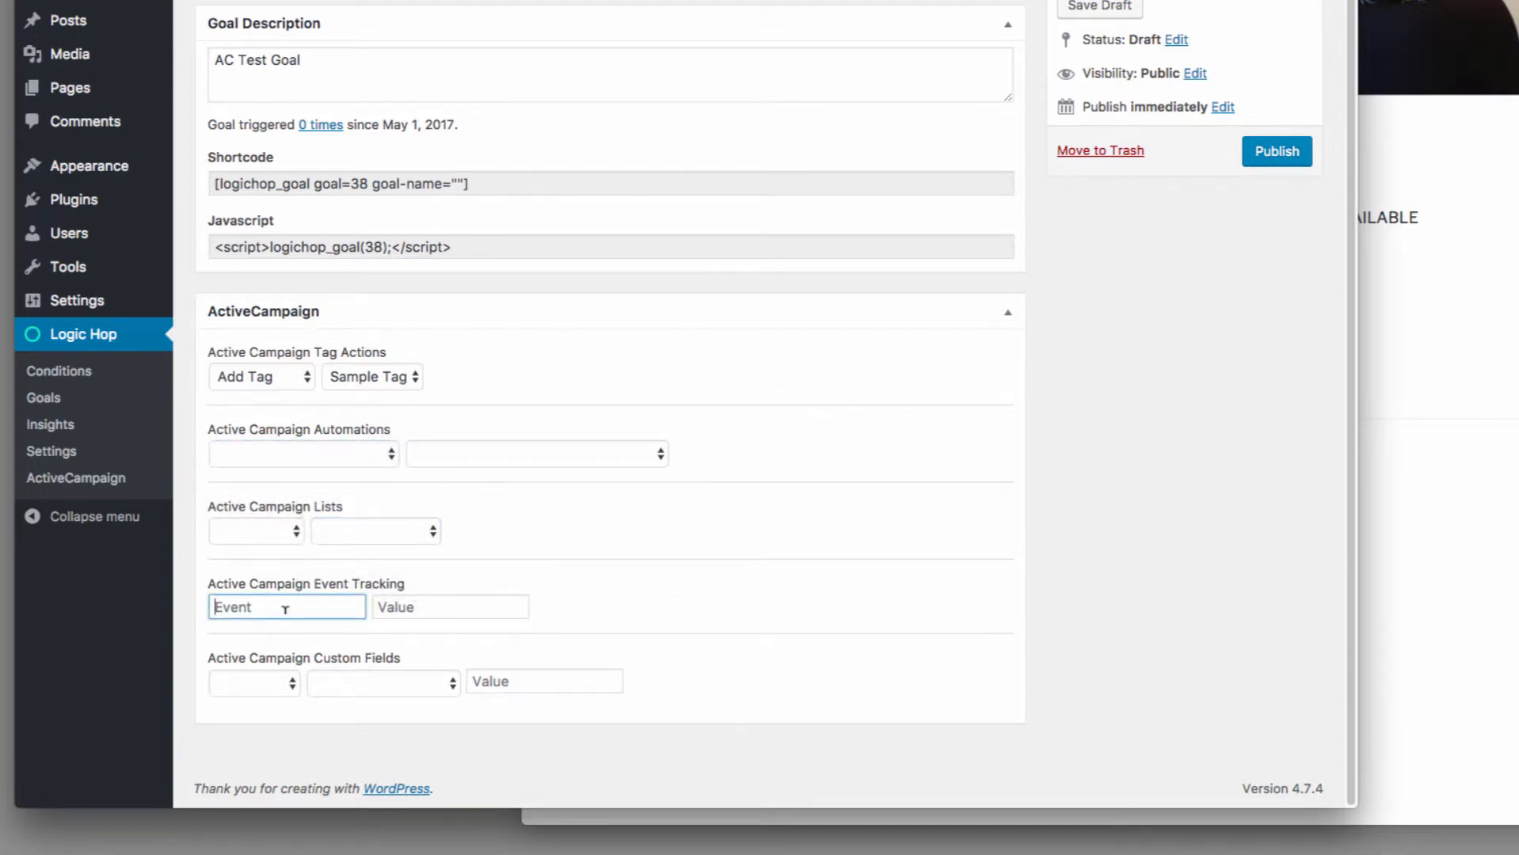
pyautogui.click(277, 684)
pyautogui.click(372, 679)
pyautogui.click(375, 675)
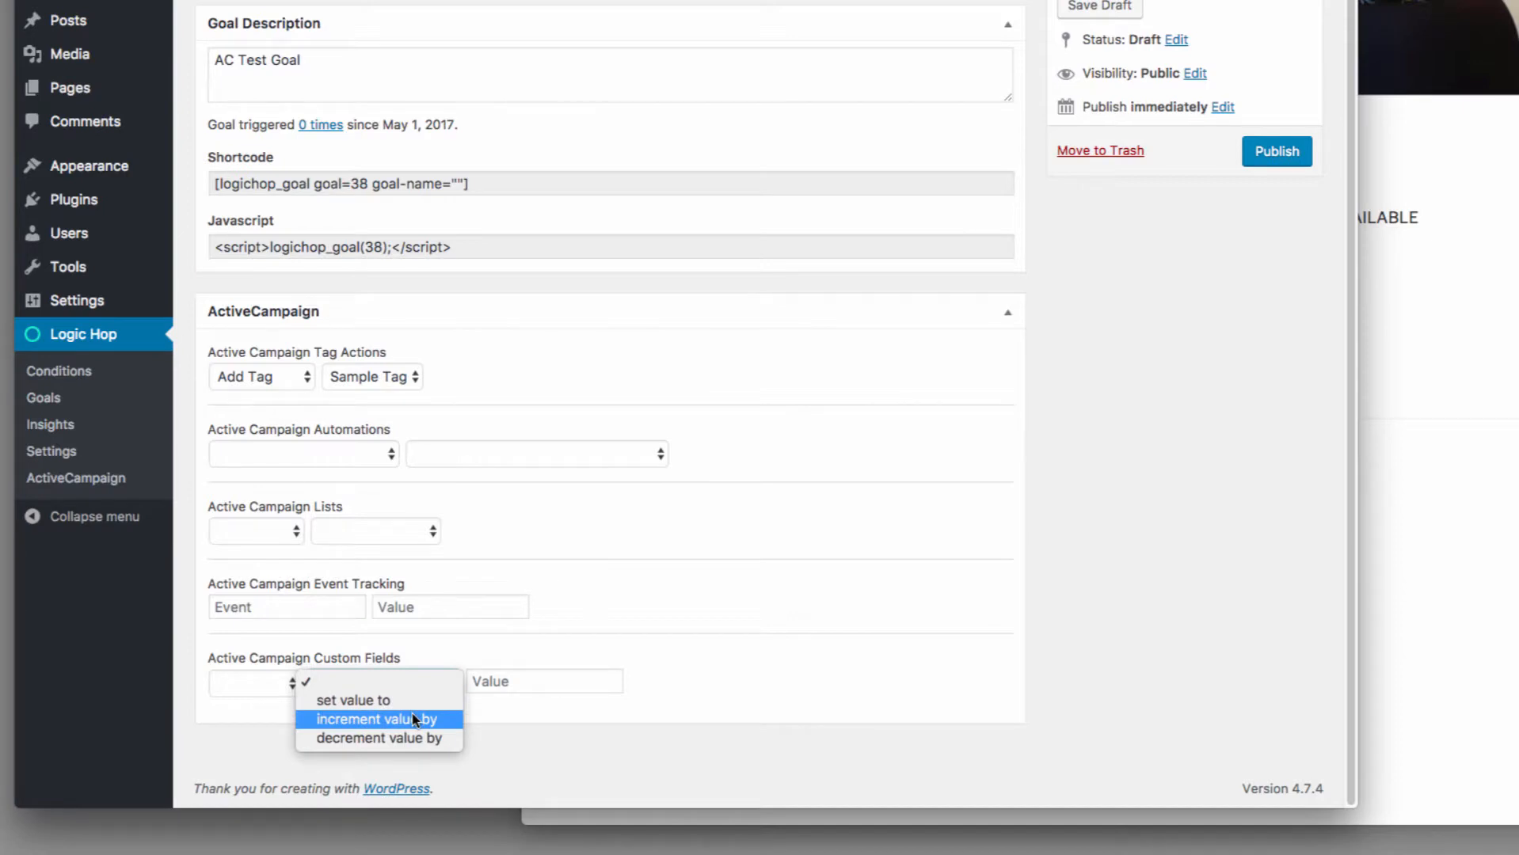
pyautogui.click(493, 637)
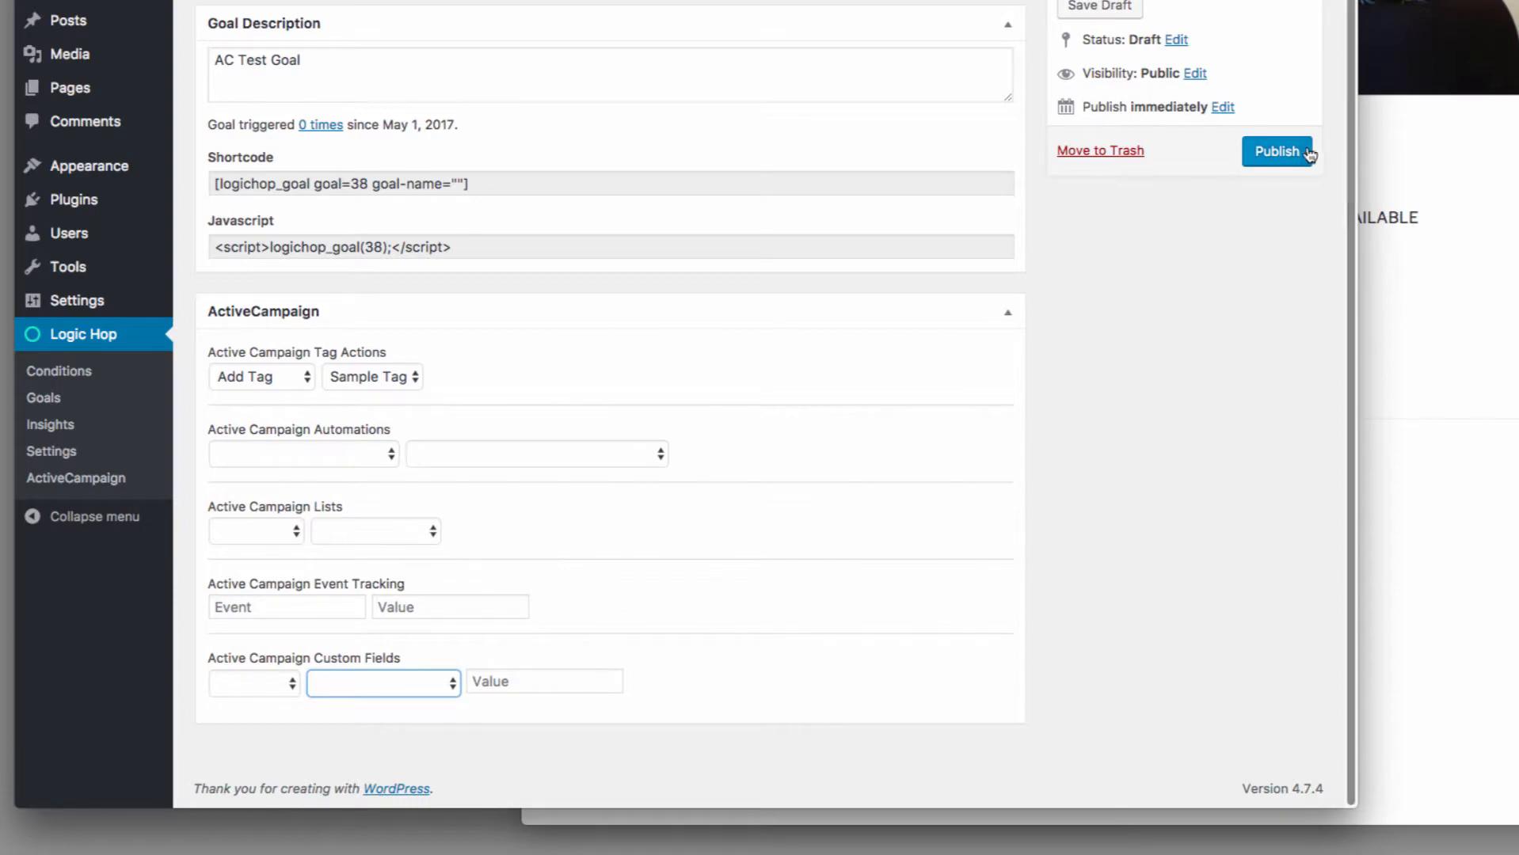
# - Publish the goal and reload the Active Campaign Test page's editor
pyautogui.click(1279, 155)
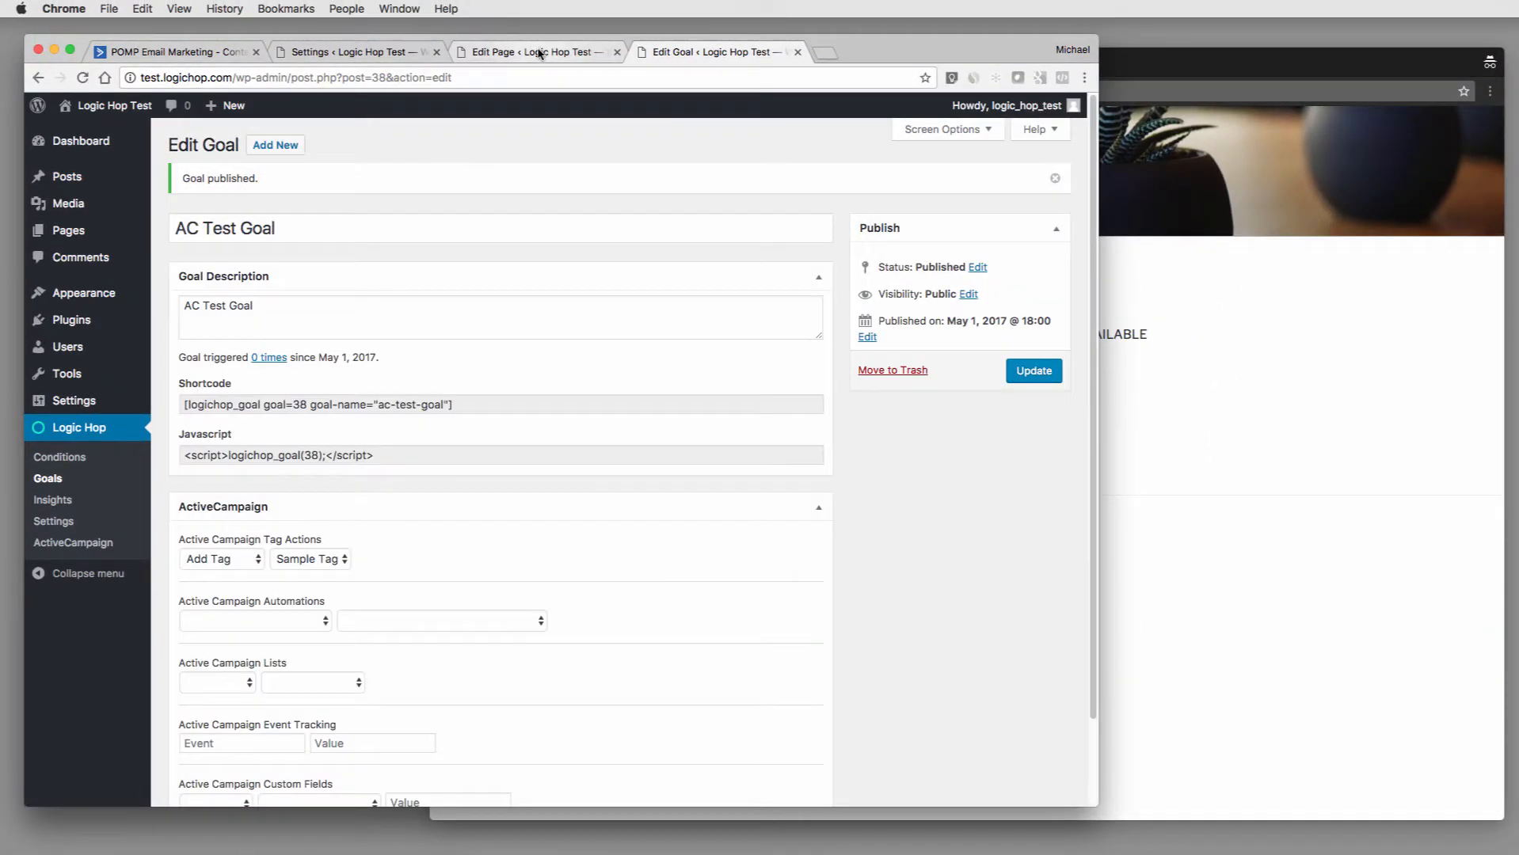
pyautogui.click(537, 52)
pyautogui.press('super+r')
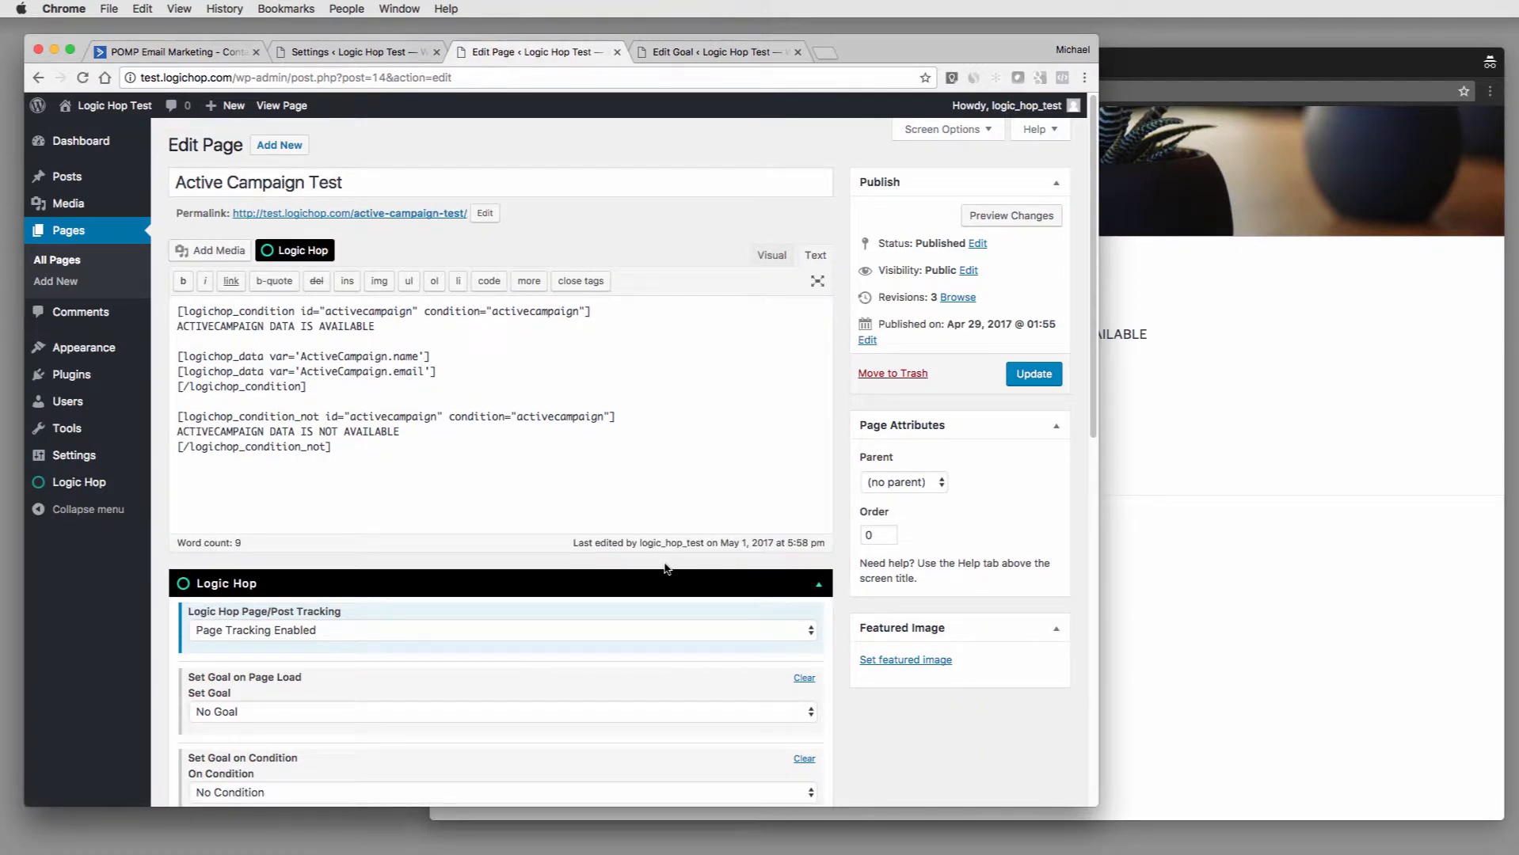
# - Set the page's goal on page load to "AC Test Goal" and update the page
pyautogui.scroll(-2, 669, 566)
pyautogui.moveTo(268, 602); pyautogui.dragTo(182, 577)
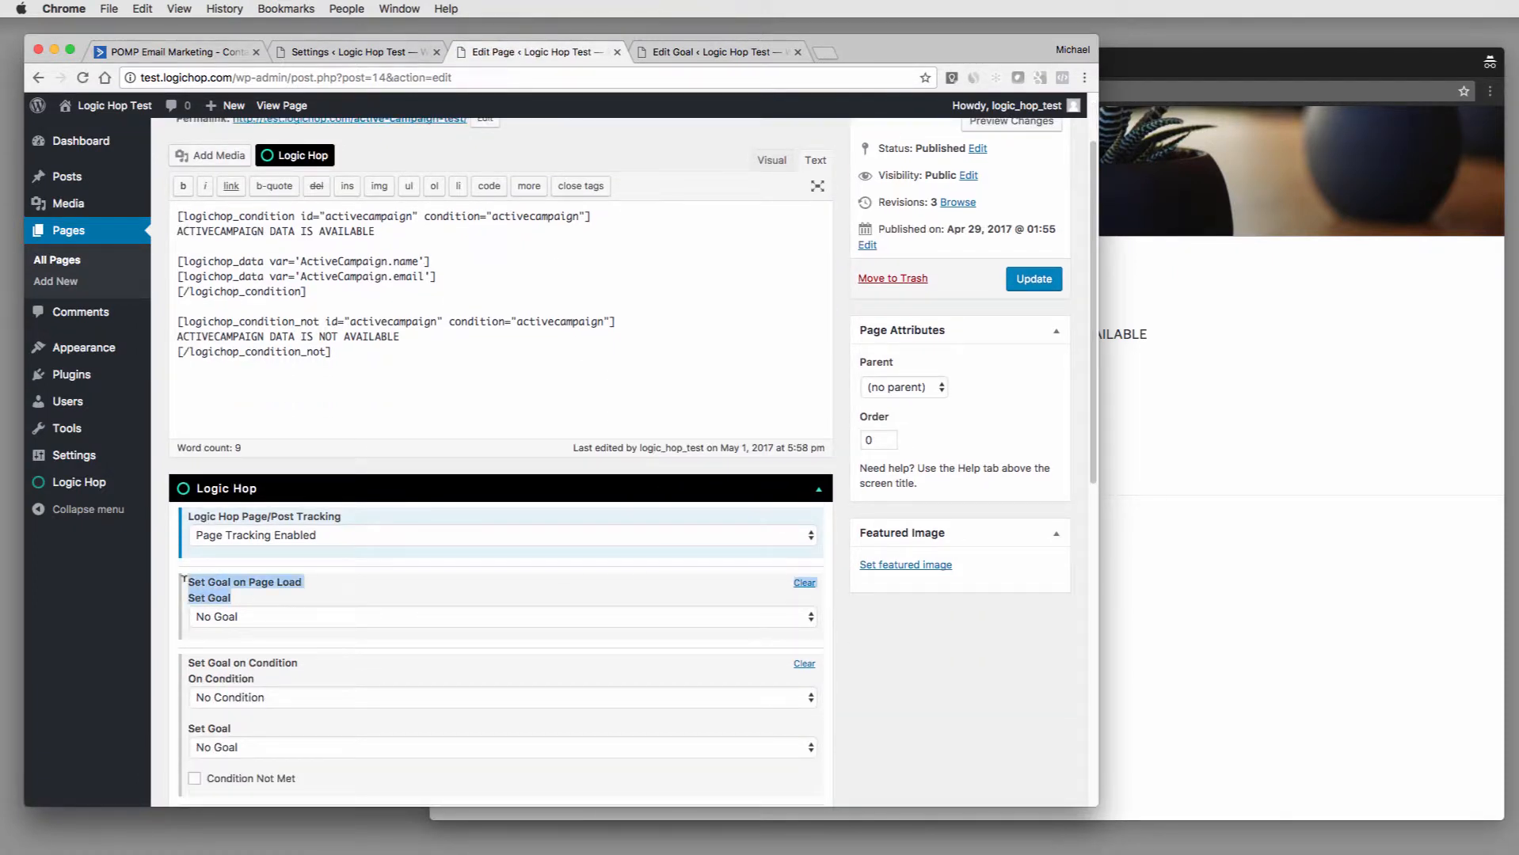
pyautogui.click(291, 620)
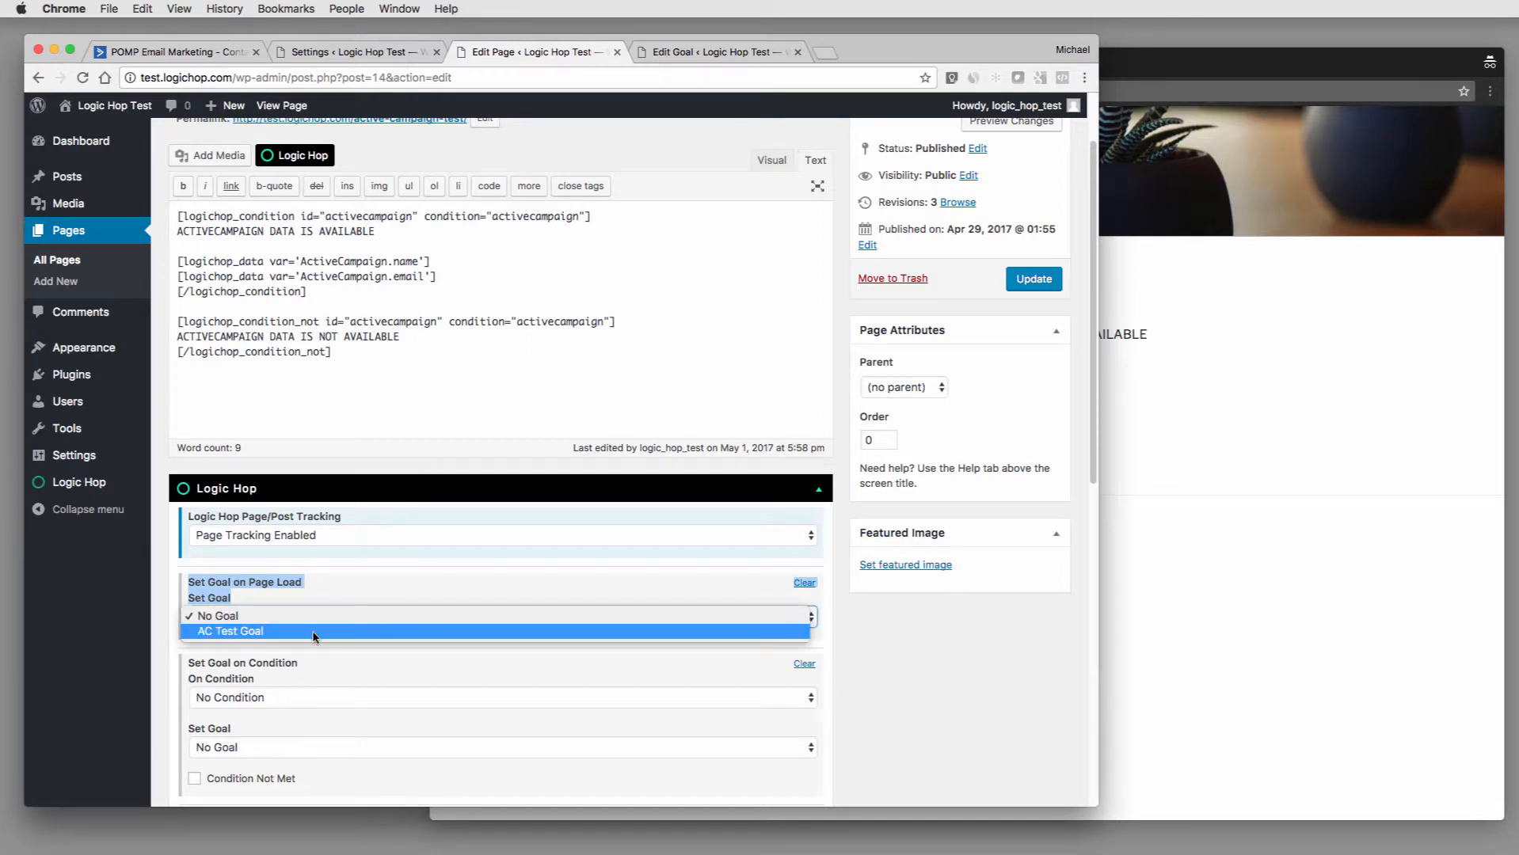
pyautogui.click(313, 631)
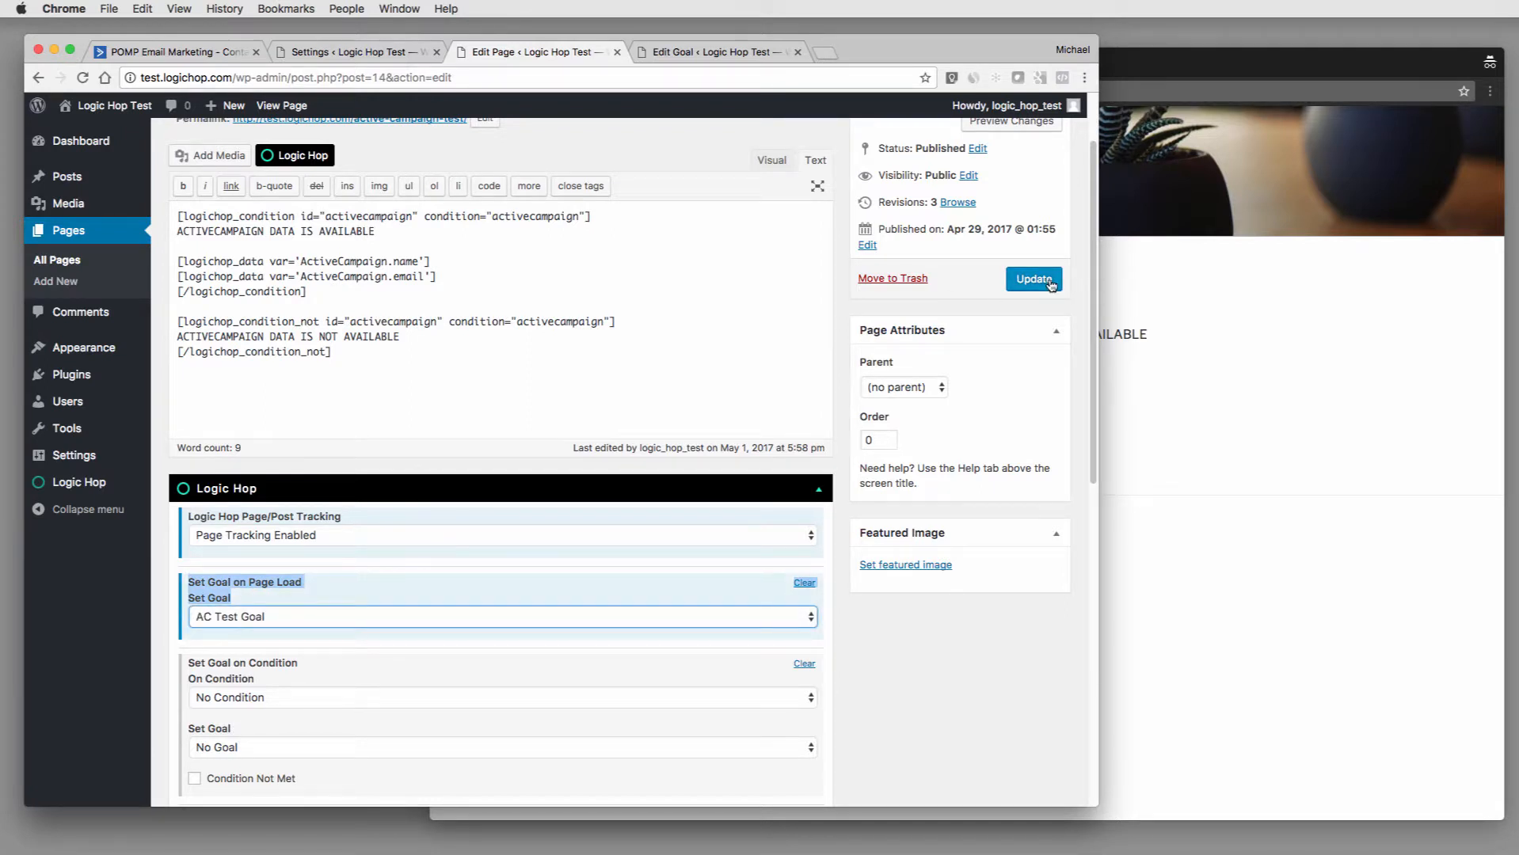
pyautogui.click(1046, 284)
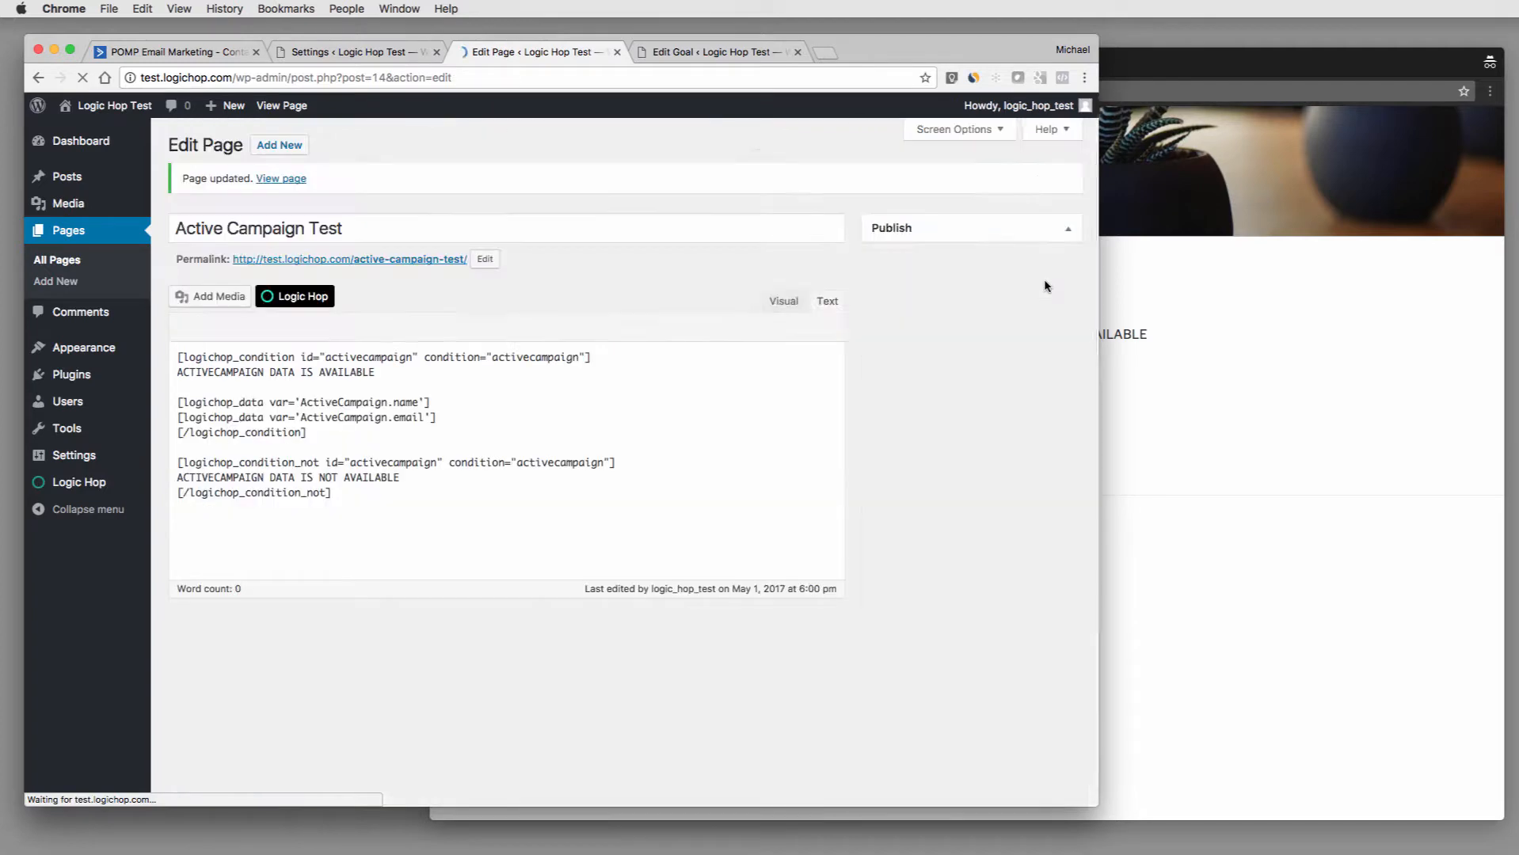
# - Reload the live test page to trigger the goal, and reload the ActiveCampaign contact record to check its tags
pyautogui.click(1273, 530)
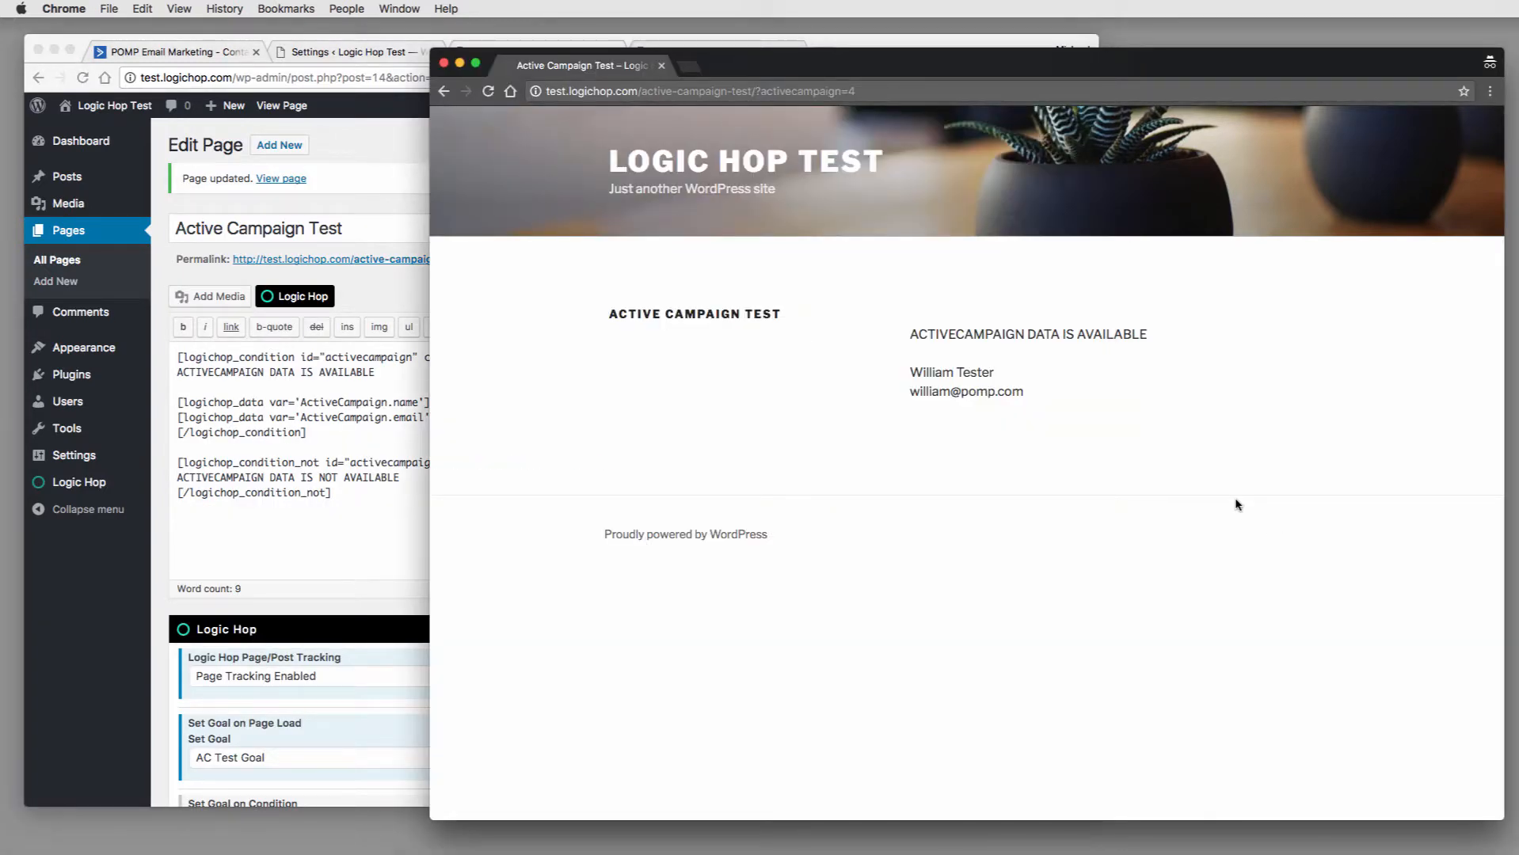
pyautogui.press('super+r')
pyautogui.click(198, 52)
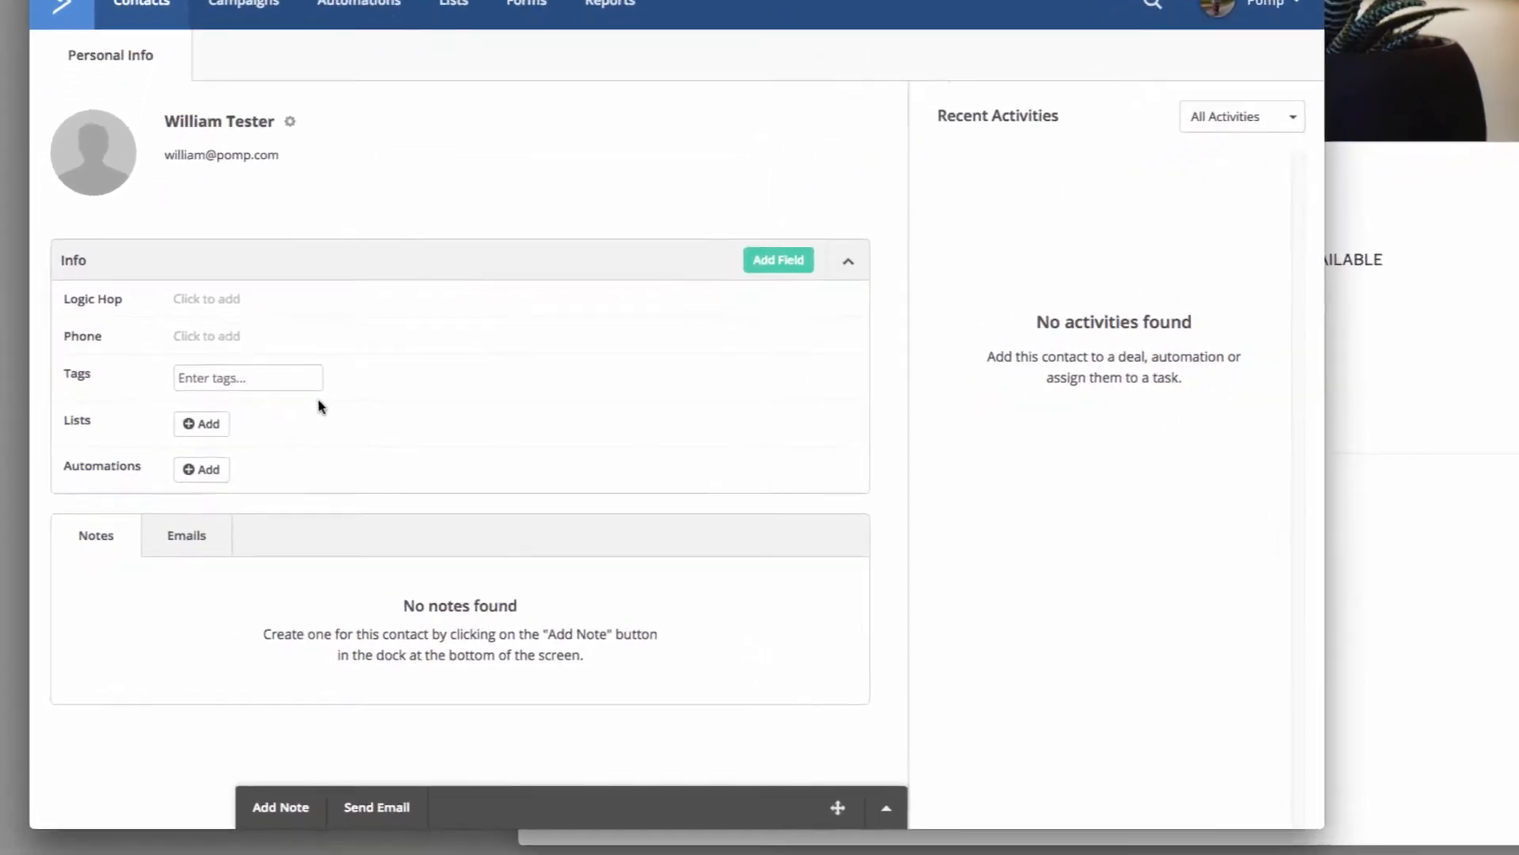
pyautogui.press('super+r')
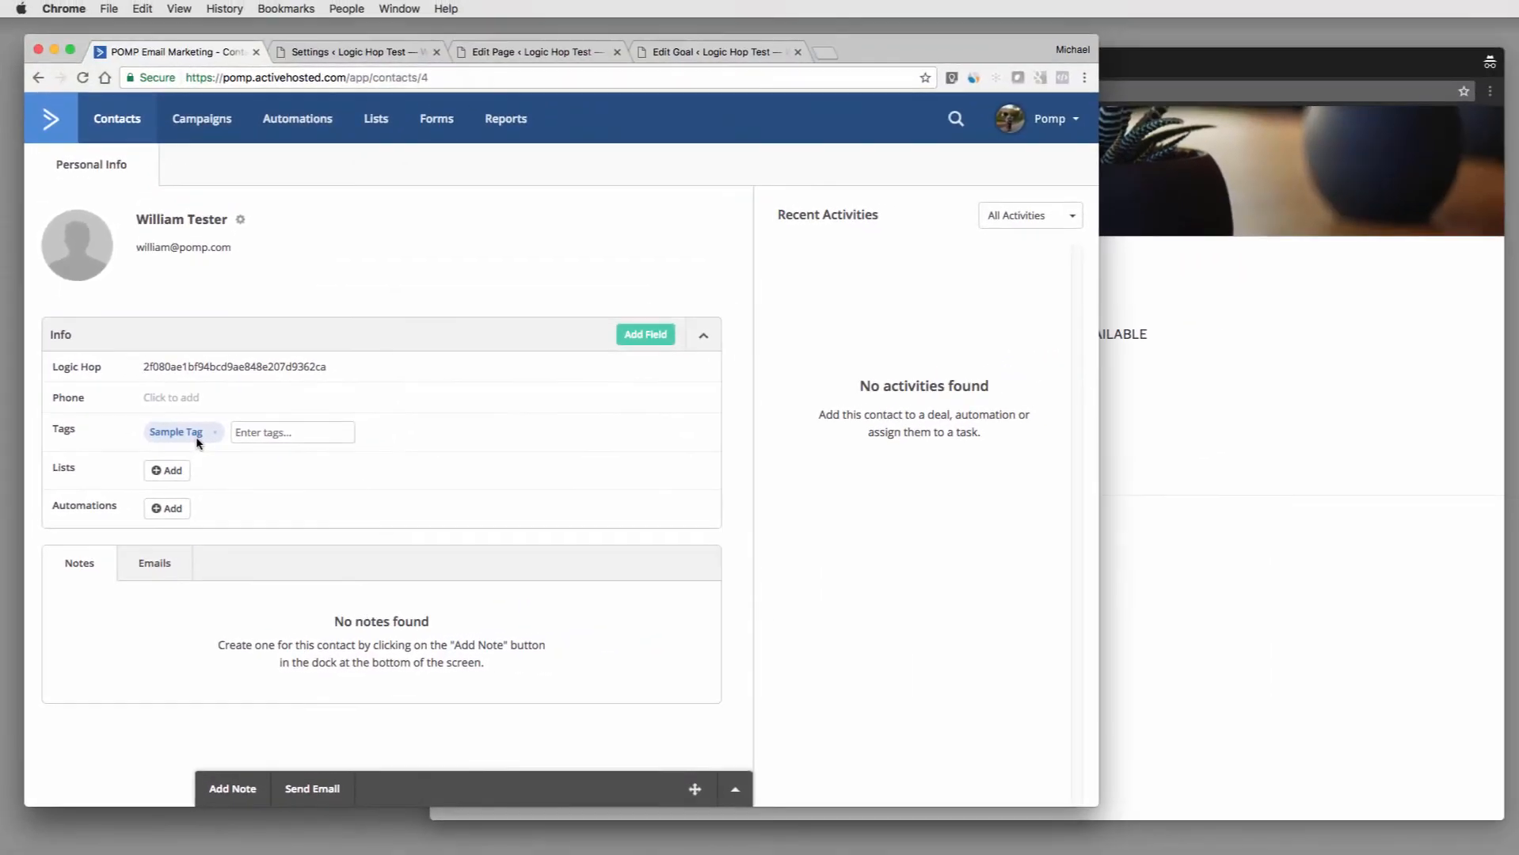
# - Create a new Logic Hop condition with "AC Test Condition" as both its title and its description
pyautogui.click(699, 54)
pyautogui.keyDown('super'); pyautogui.click(60, 457); pyautogui.keyUp('super')
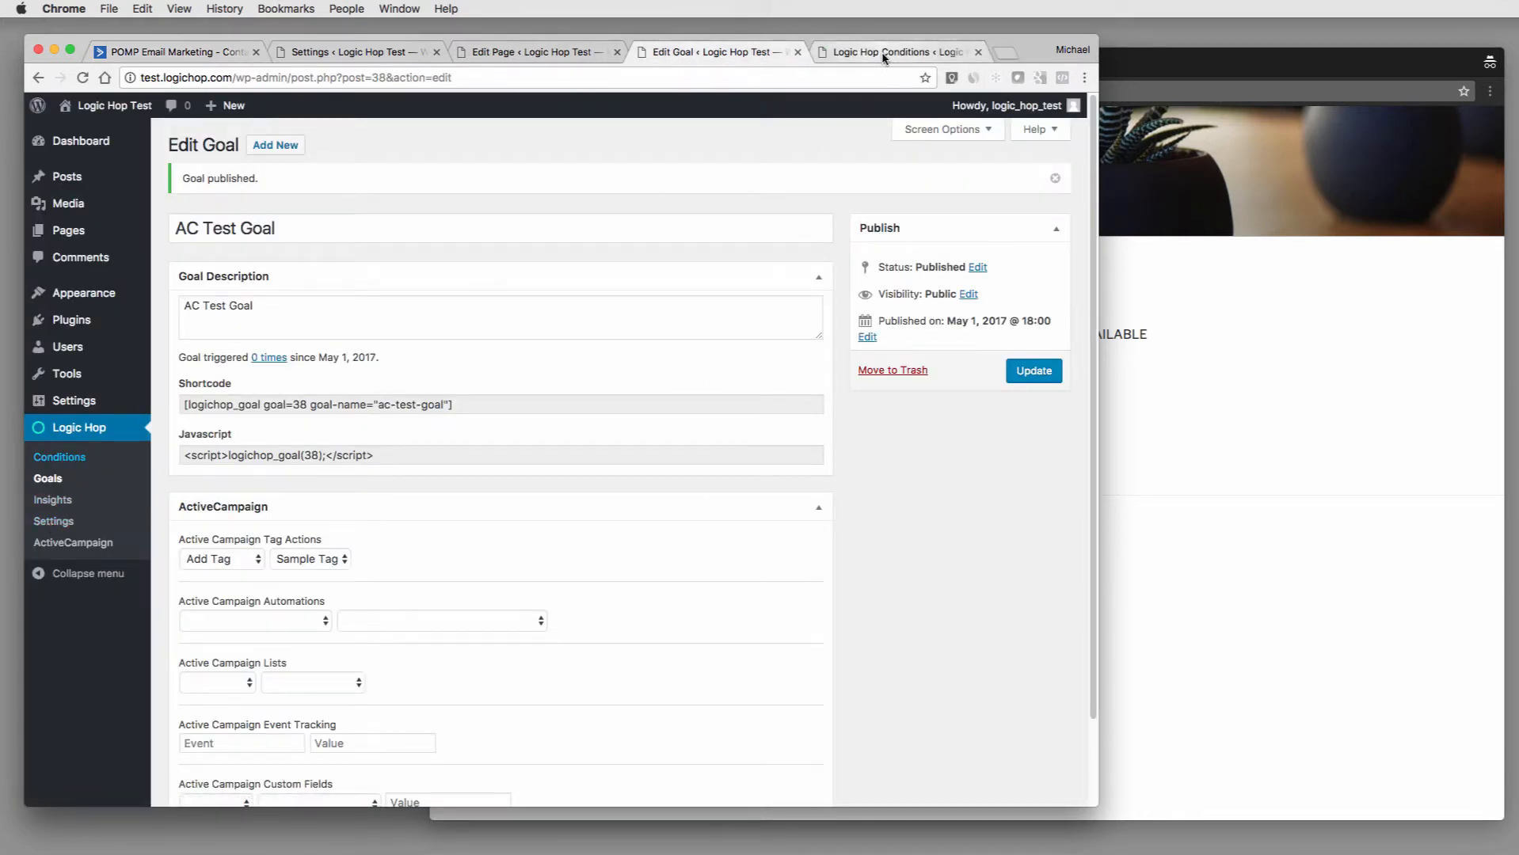
pyautogui.hotkey('ctrl', 'Tab')
pyautogui.click(375, 146)
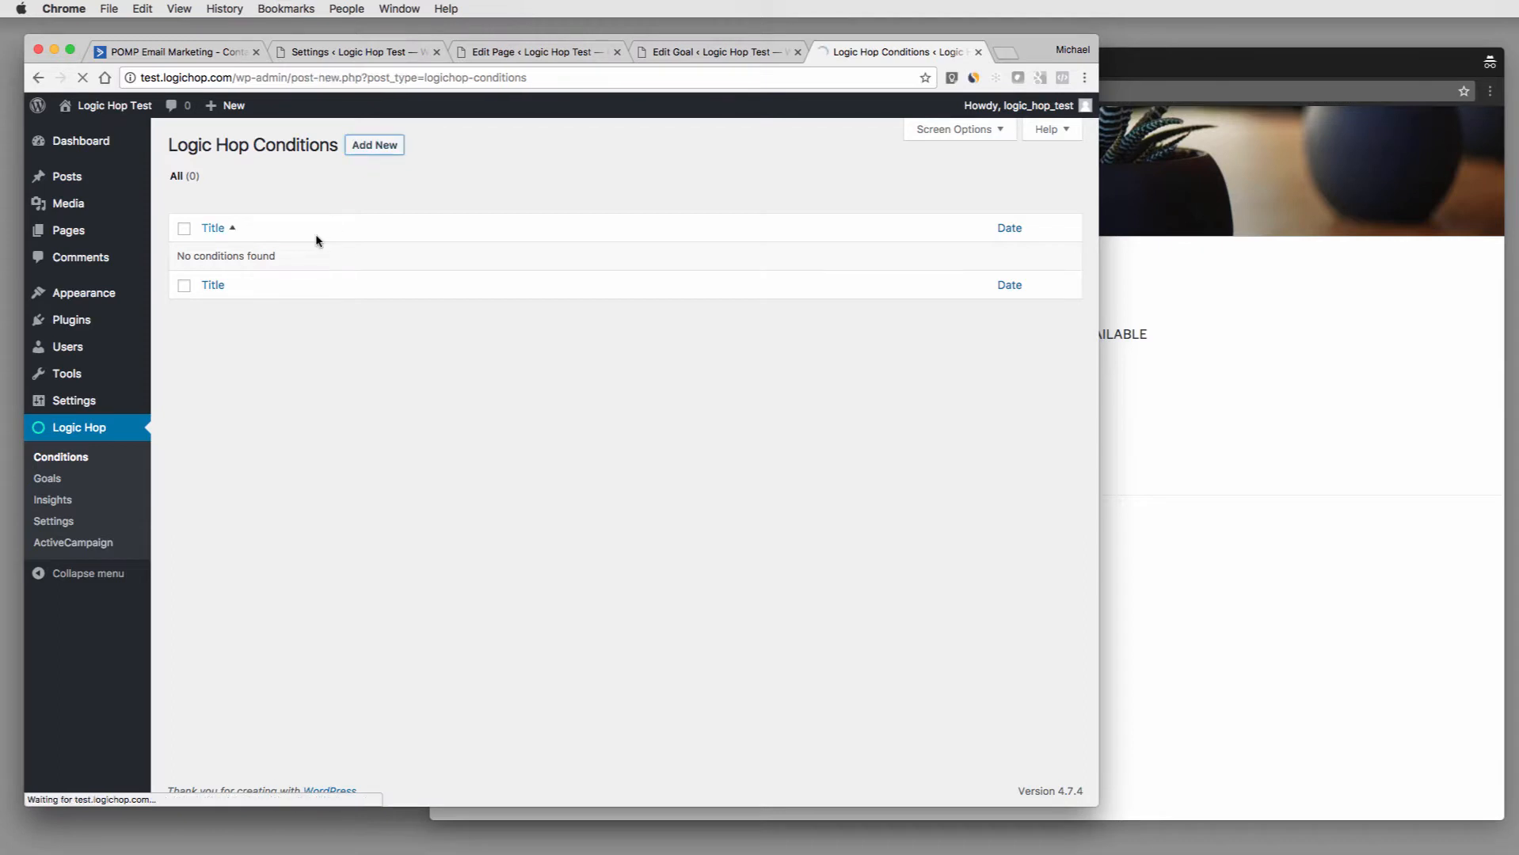
pyautogui.write('AC T')
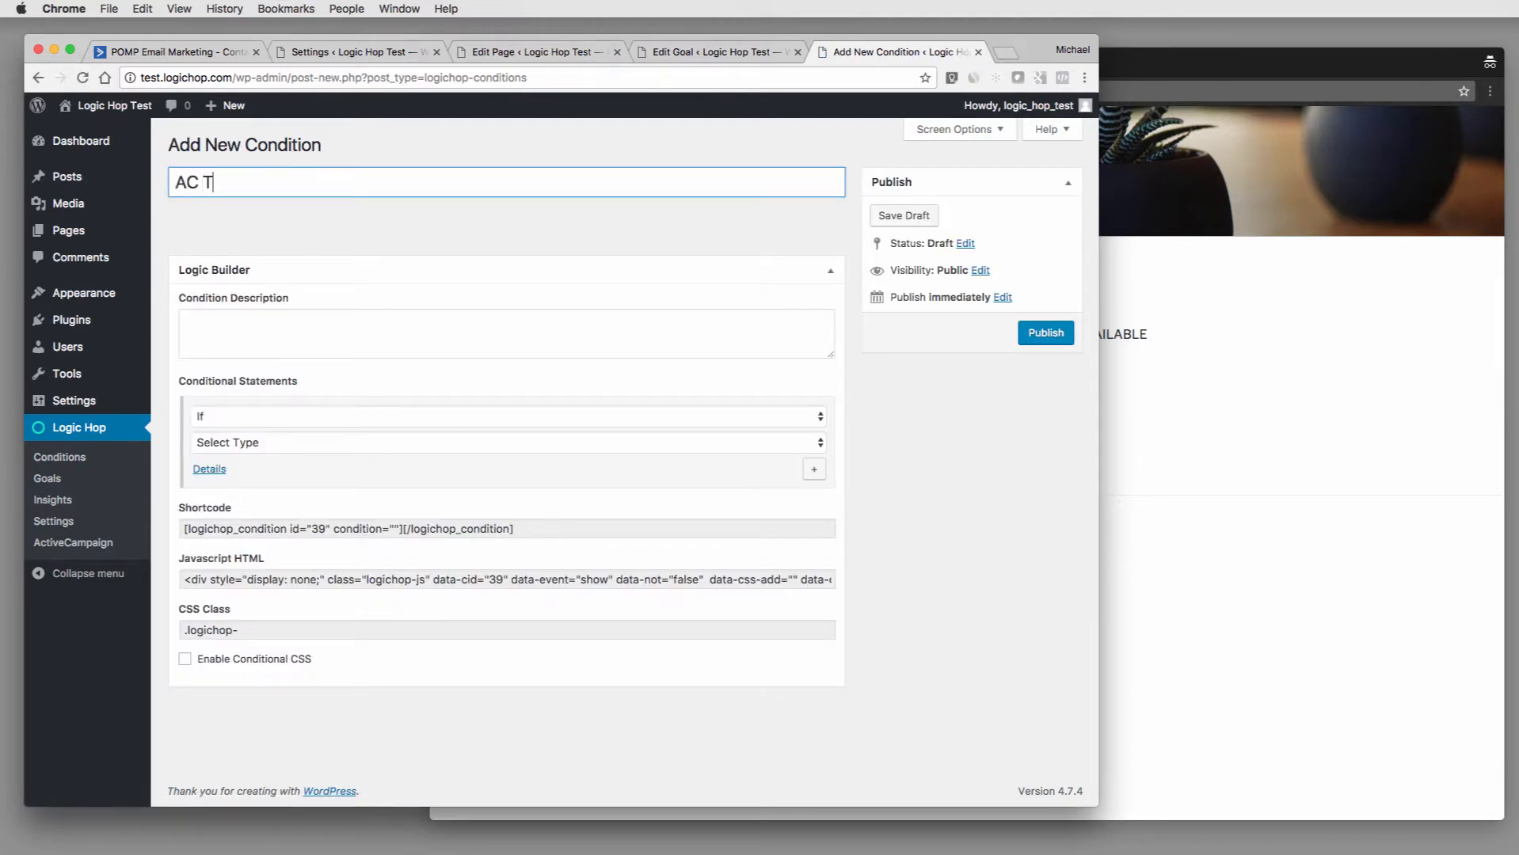
pyautogui.write('est Condition')
pyautogui.press('super+a')
pyautogui.press('super+c')
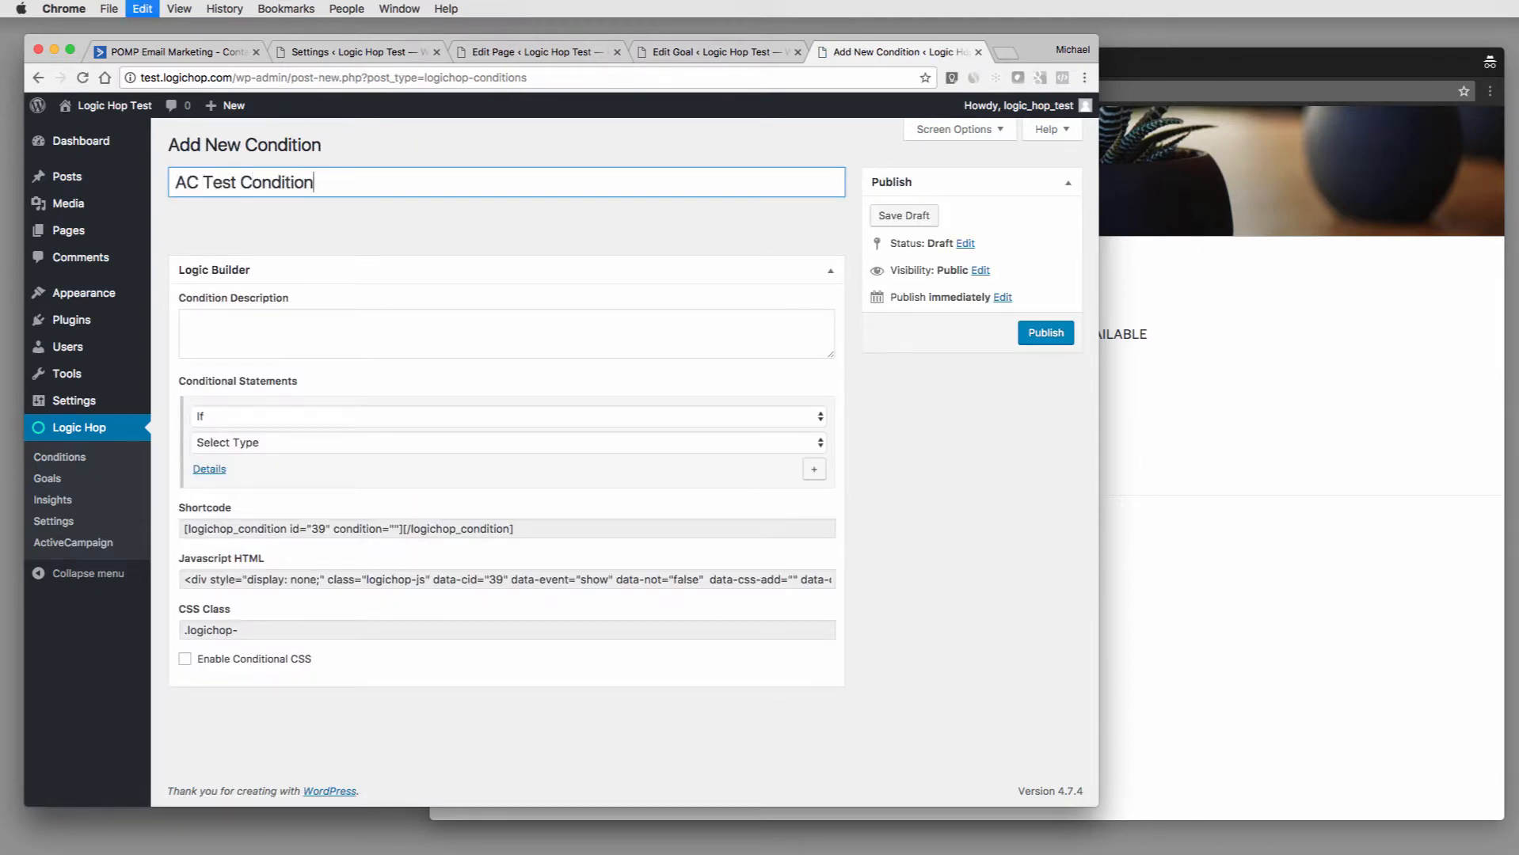
pyautogui.click(210, 332)
pyautogui.press('super+v')
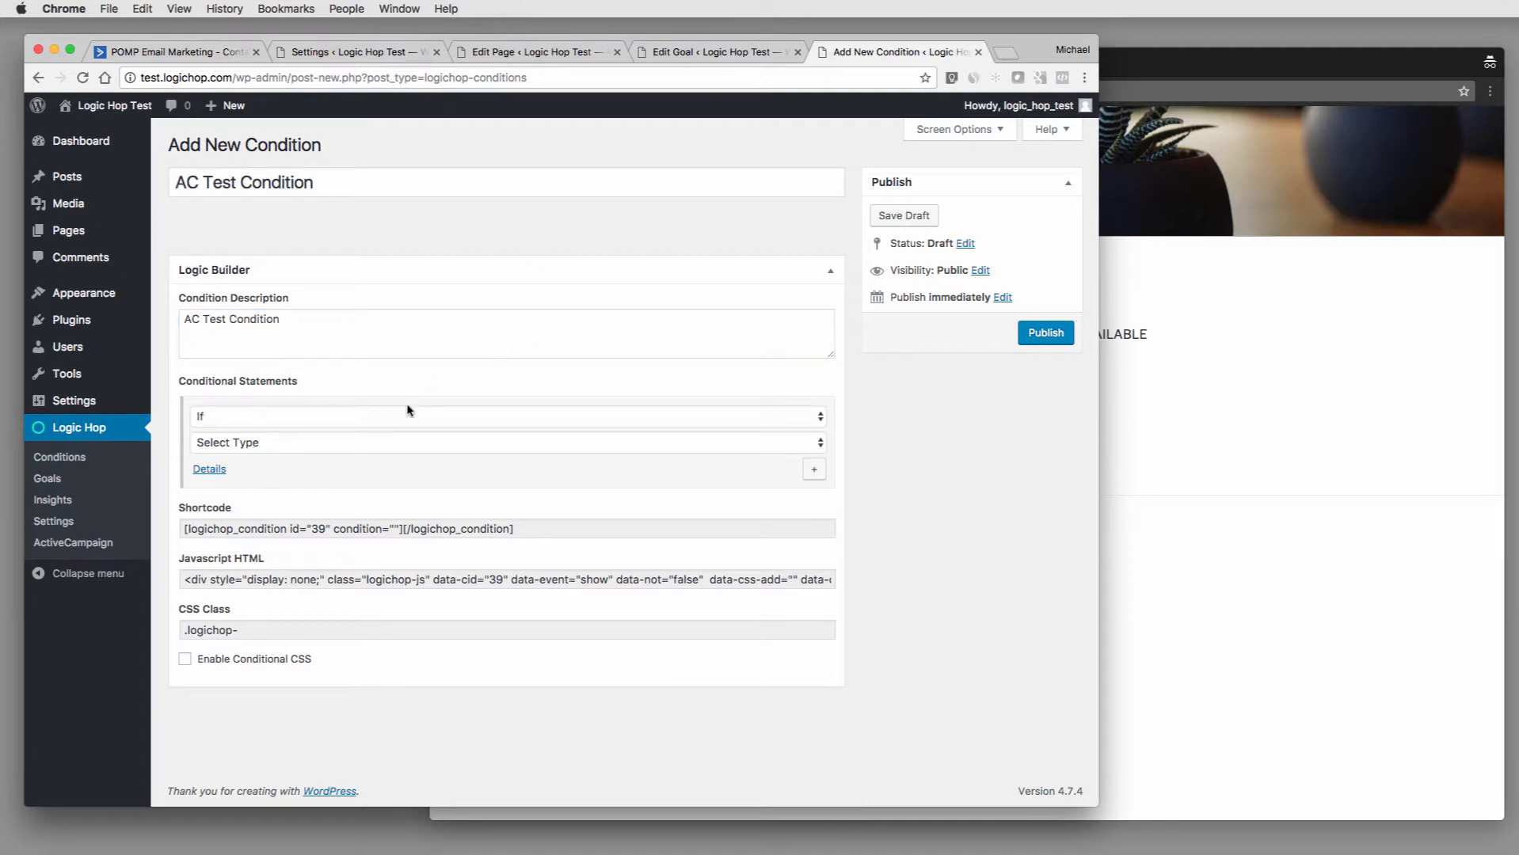
# - Define the condition as ActiveCampaign Tag, Sample Tag, Tagged, and publish it
pyautogui.click(376, 443)
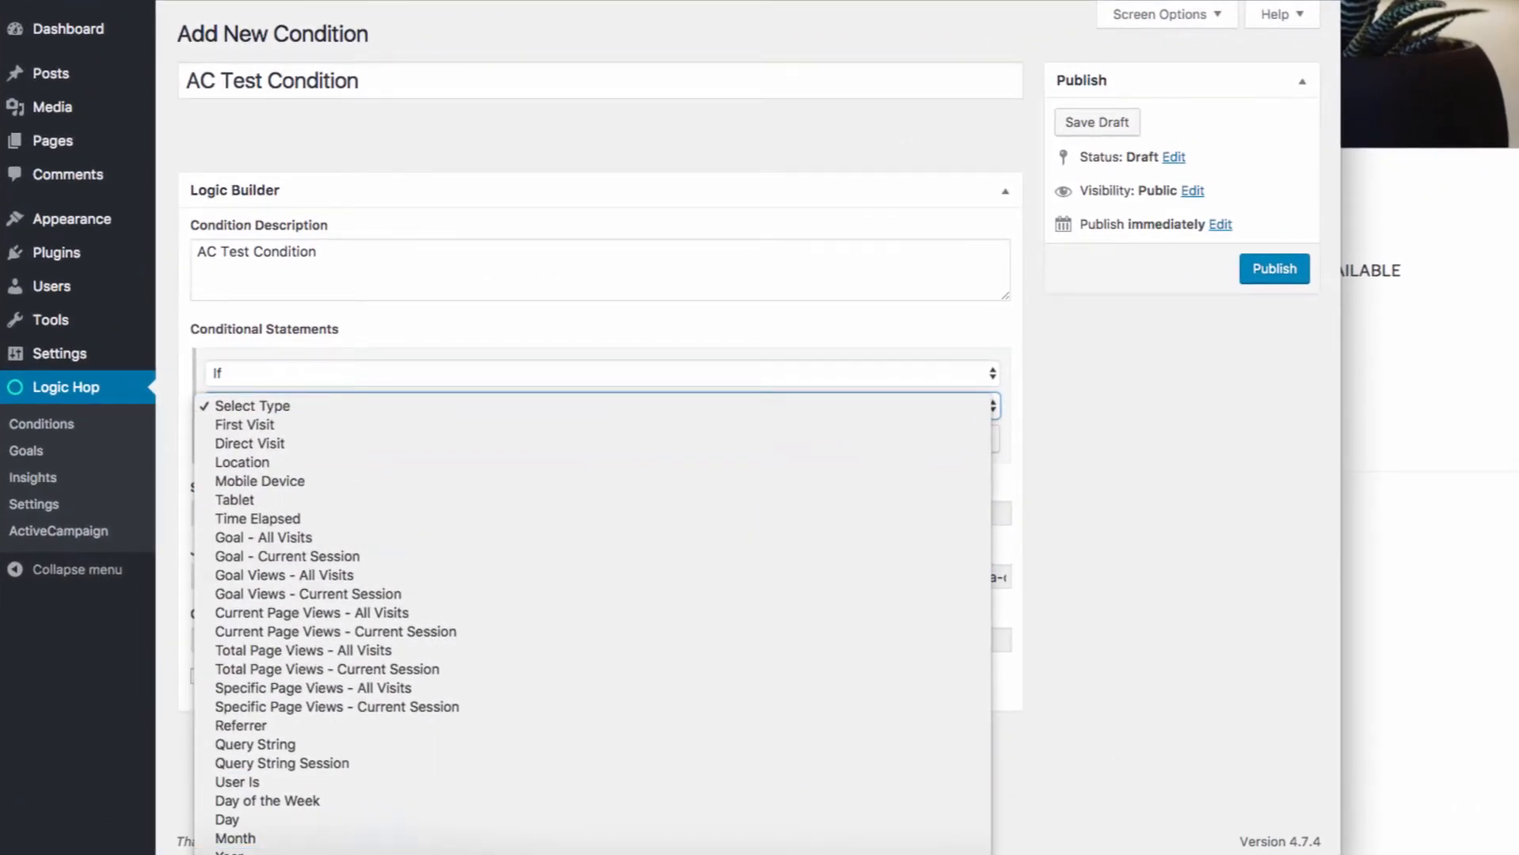
pyautogui.click(443, 850)
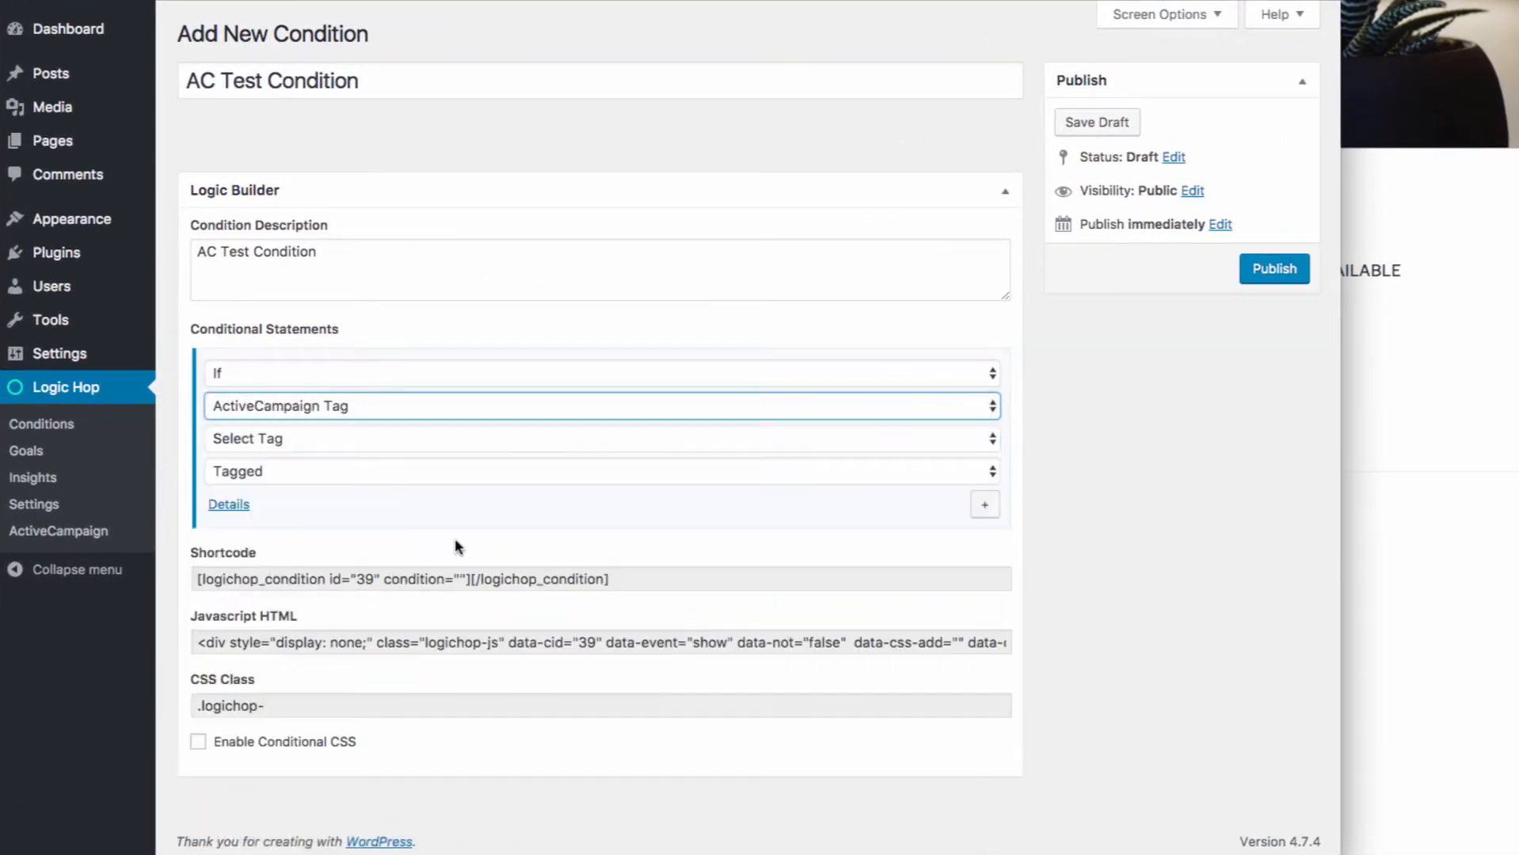
pyautogui.click(352, 441)
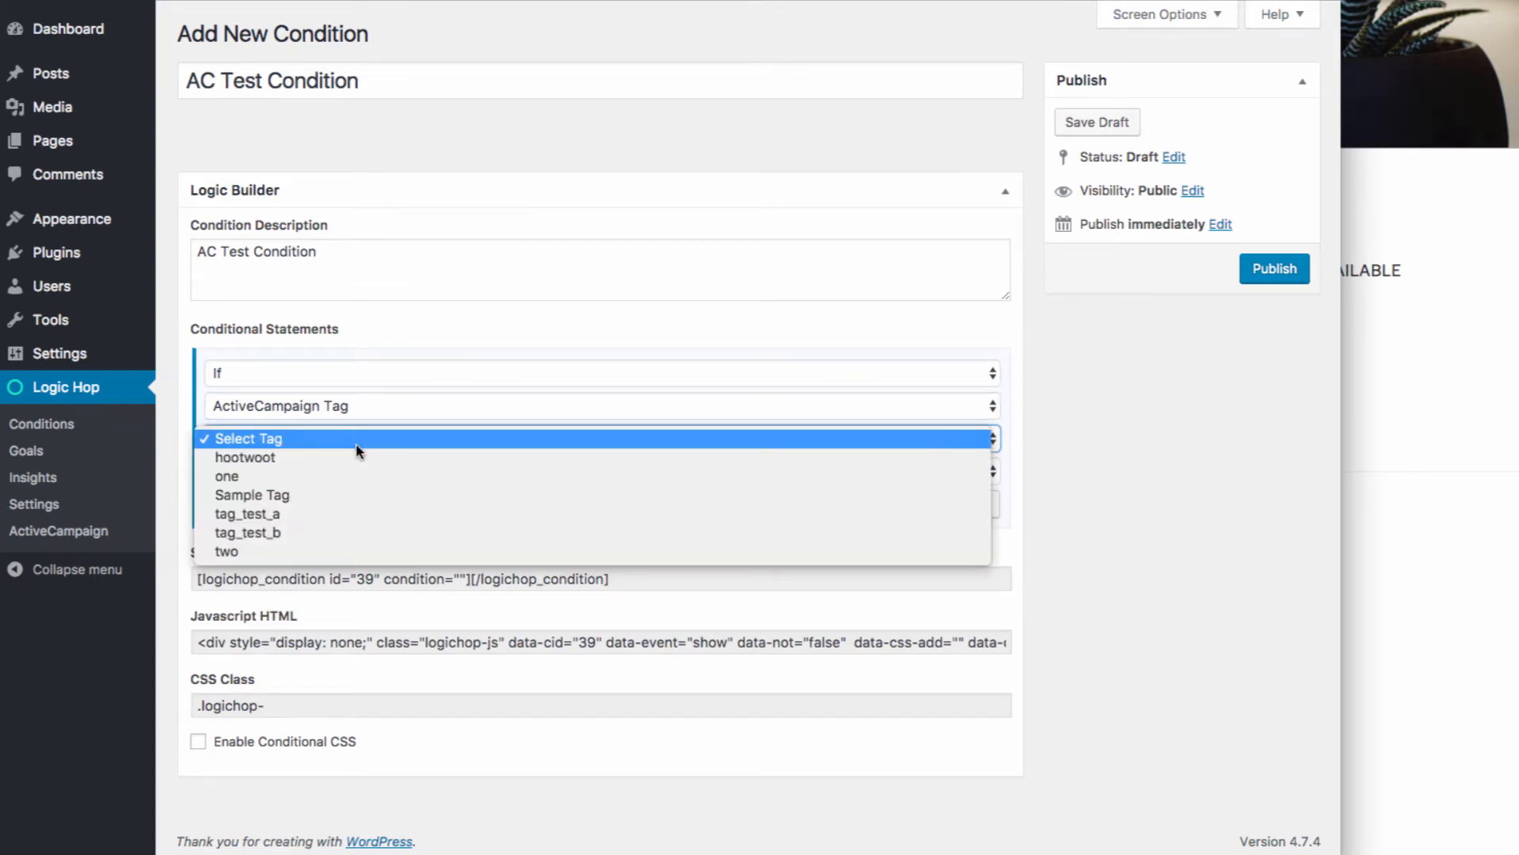
pyautogui.click(364, 500)
pyautogui.click(360, 475)
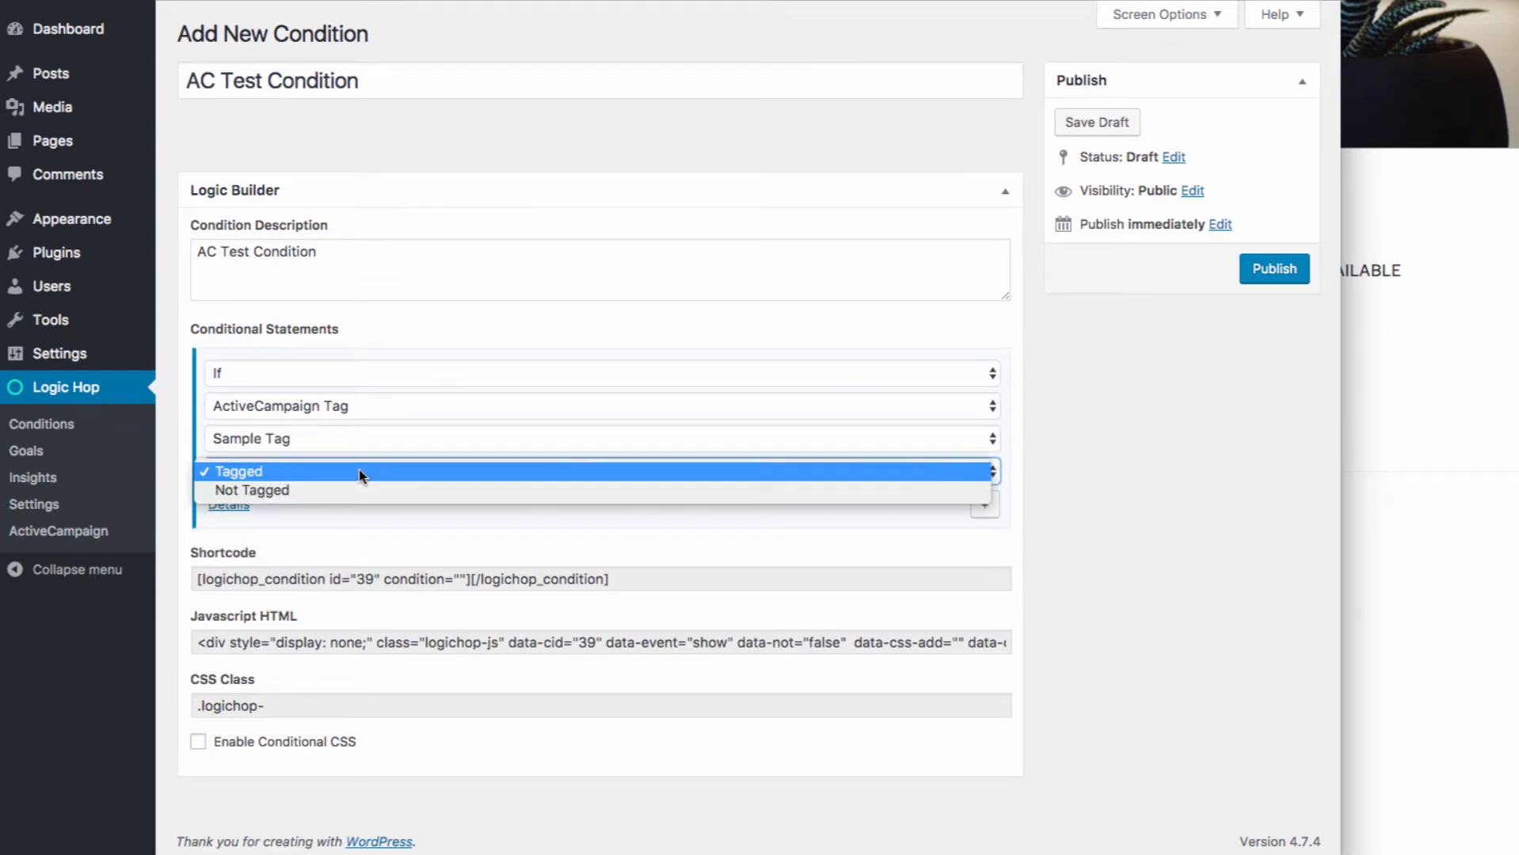
pyautogui.click(362, 473)
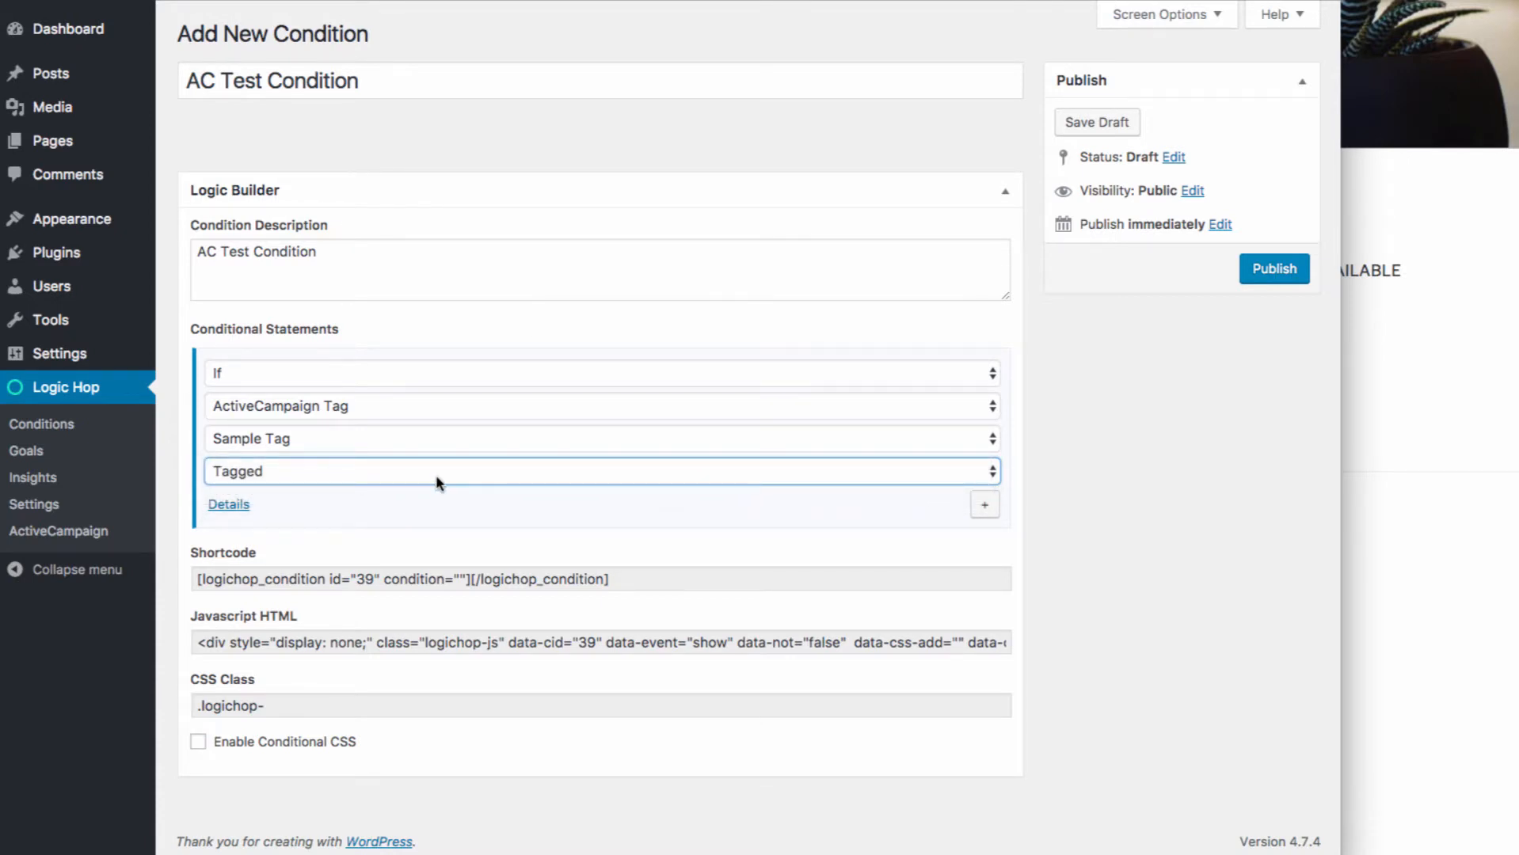
pyautogui.click(1272, 271)
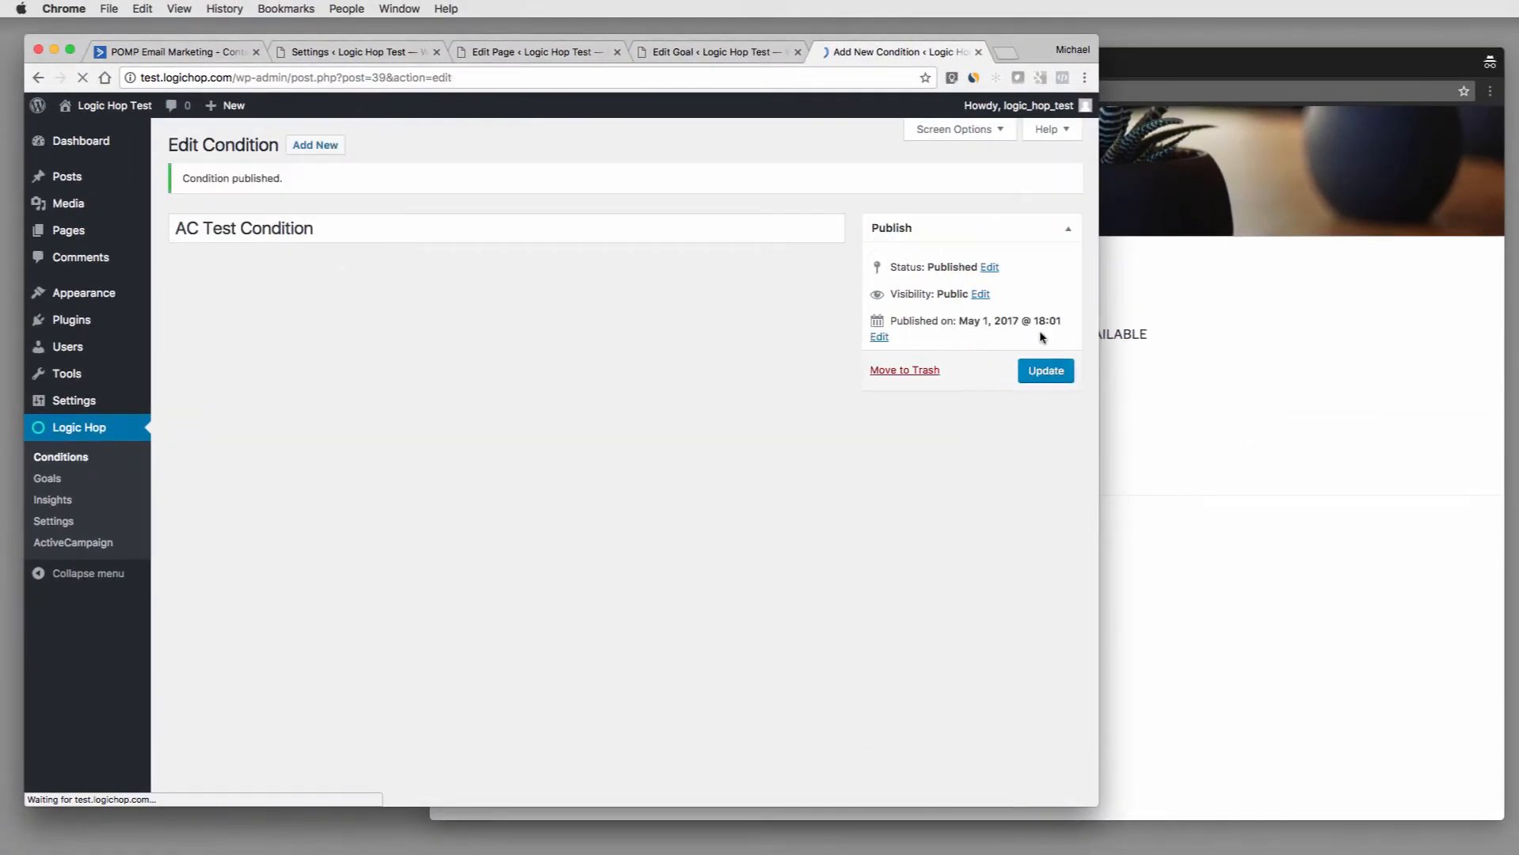
# - Reload the Active Campaign Test page's editor and insert the conditional shortcode for AC Test Condition at the end of the content
pyautogui.click(533, 51)
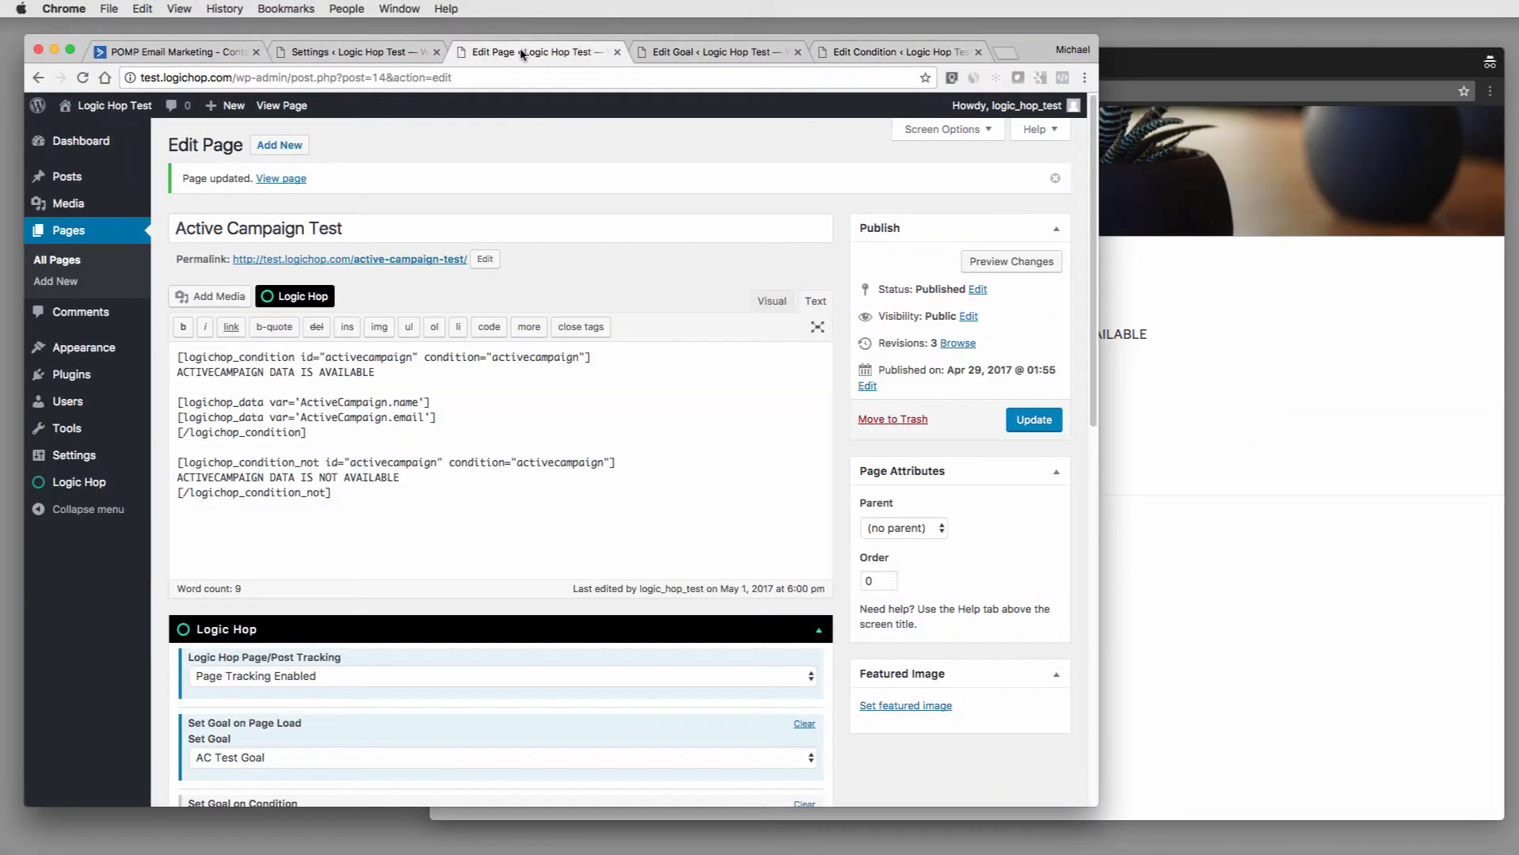
pyautogui.press('super+r')
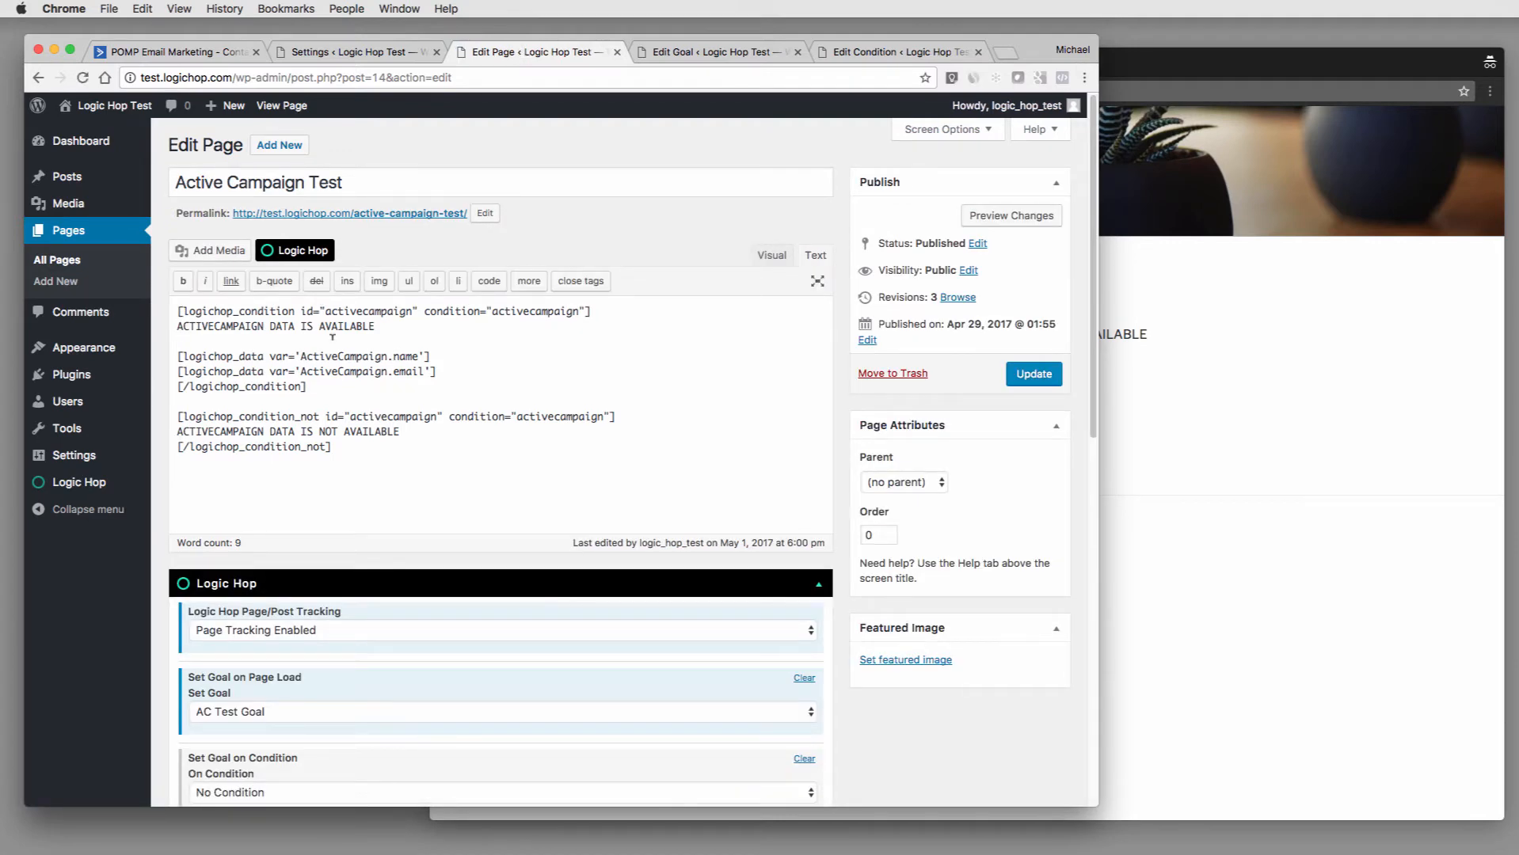
pyautogui.click(367, 453)
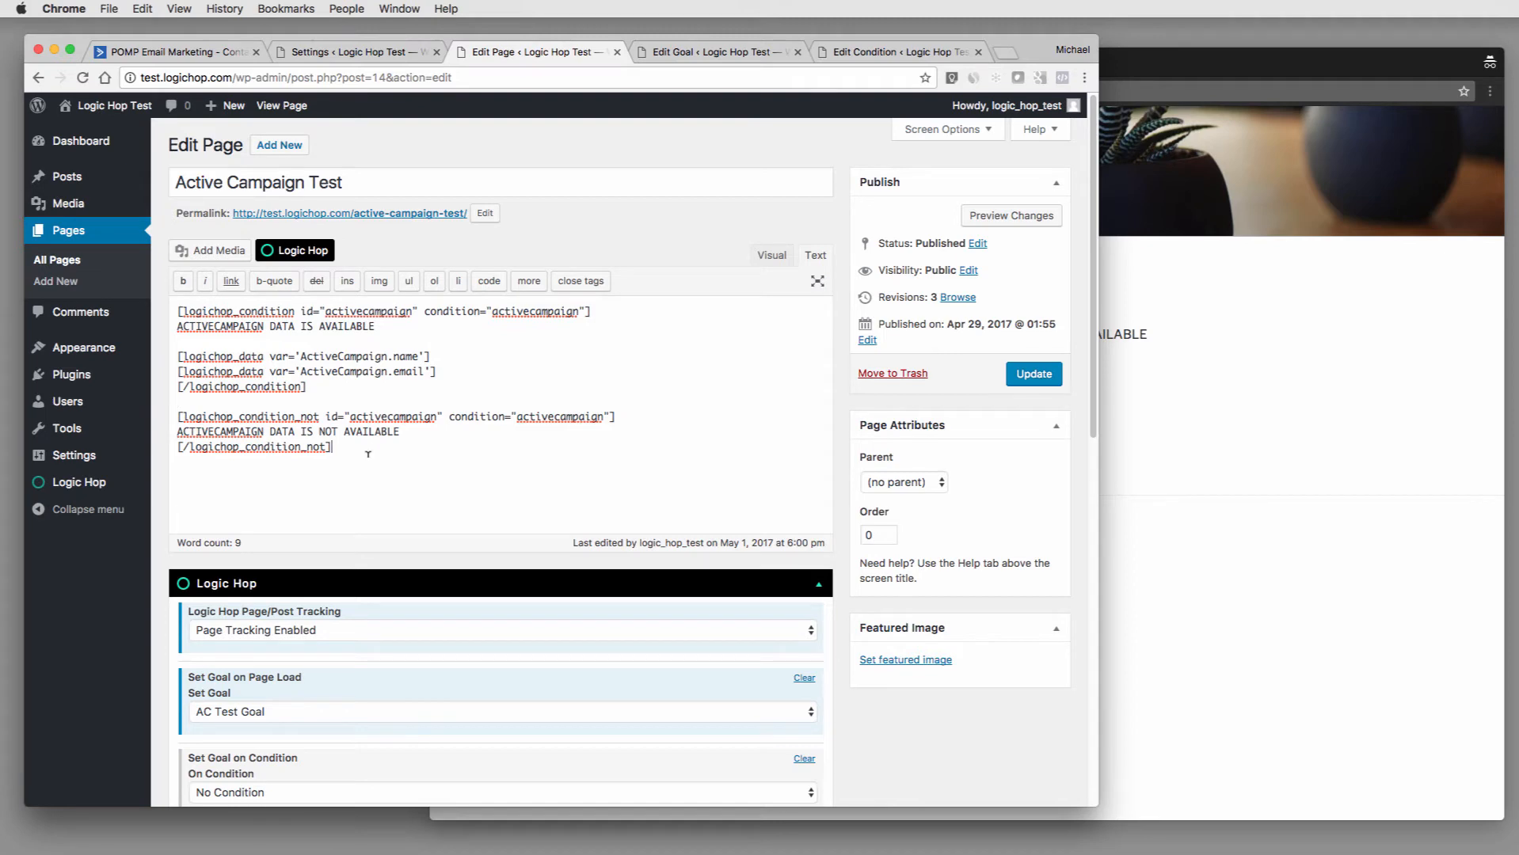
pyautogui.click(296, 251)
pyautogui.click(608, 388)
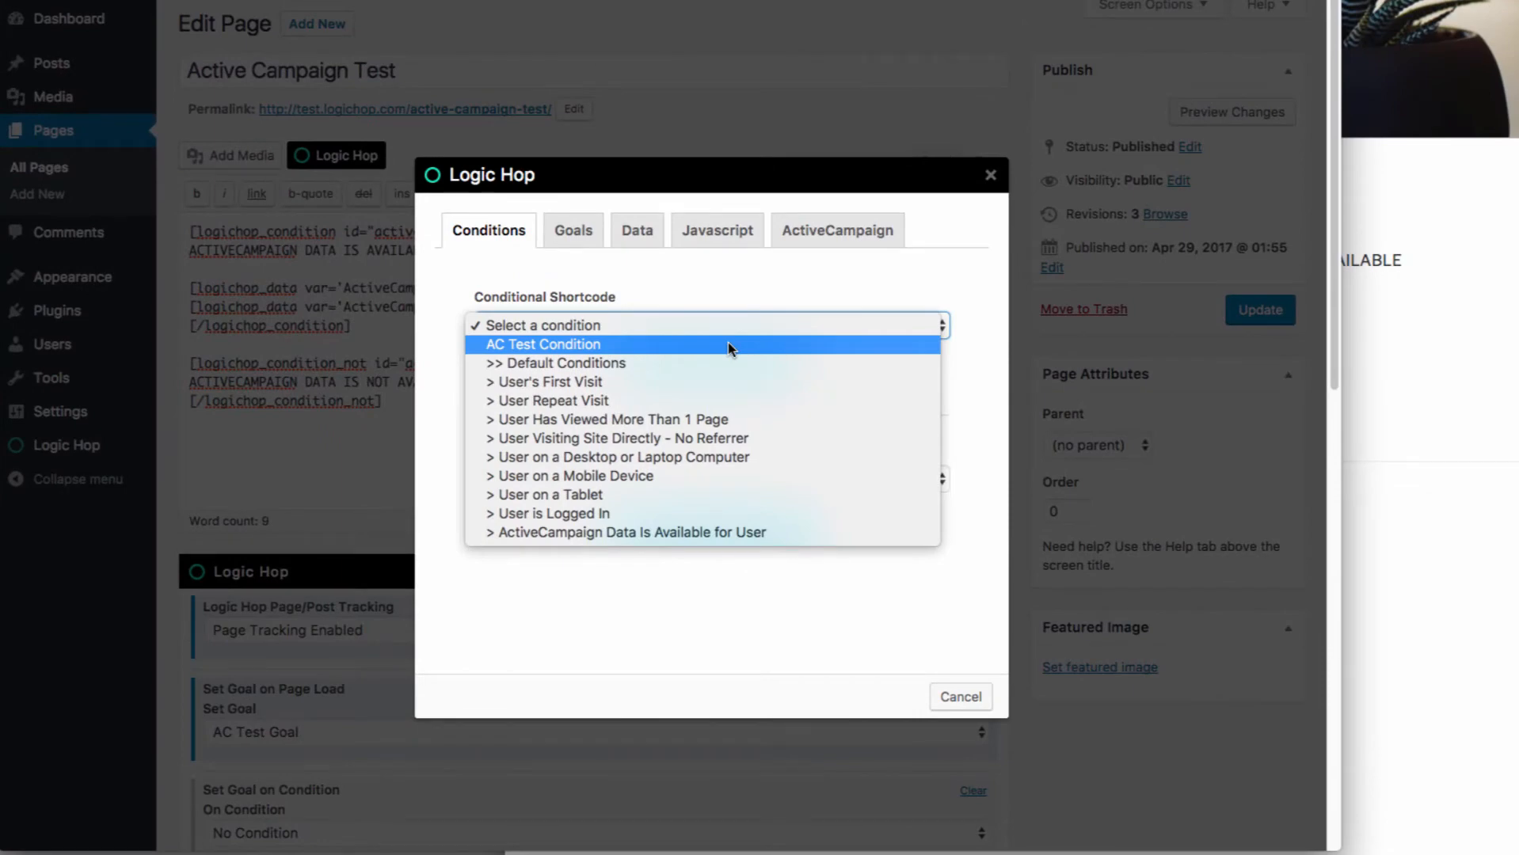
pyautogui.click(728, 342)
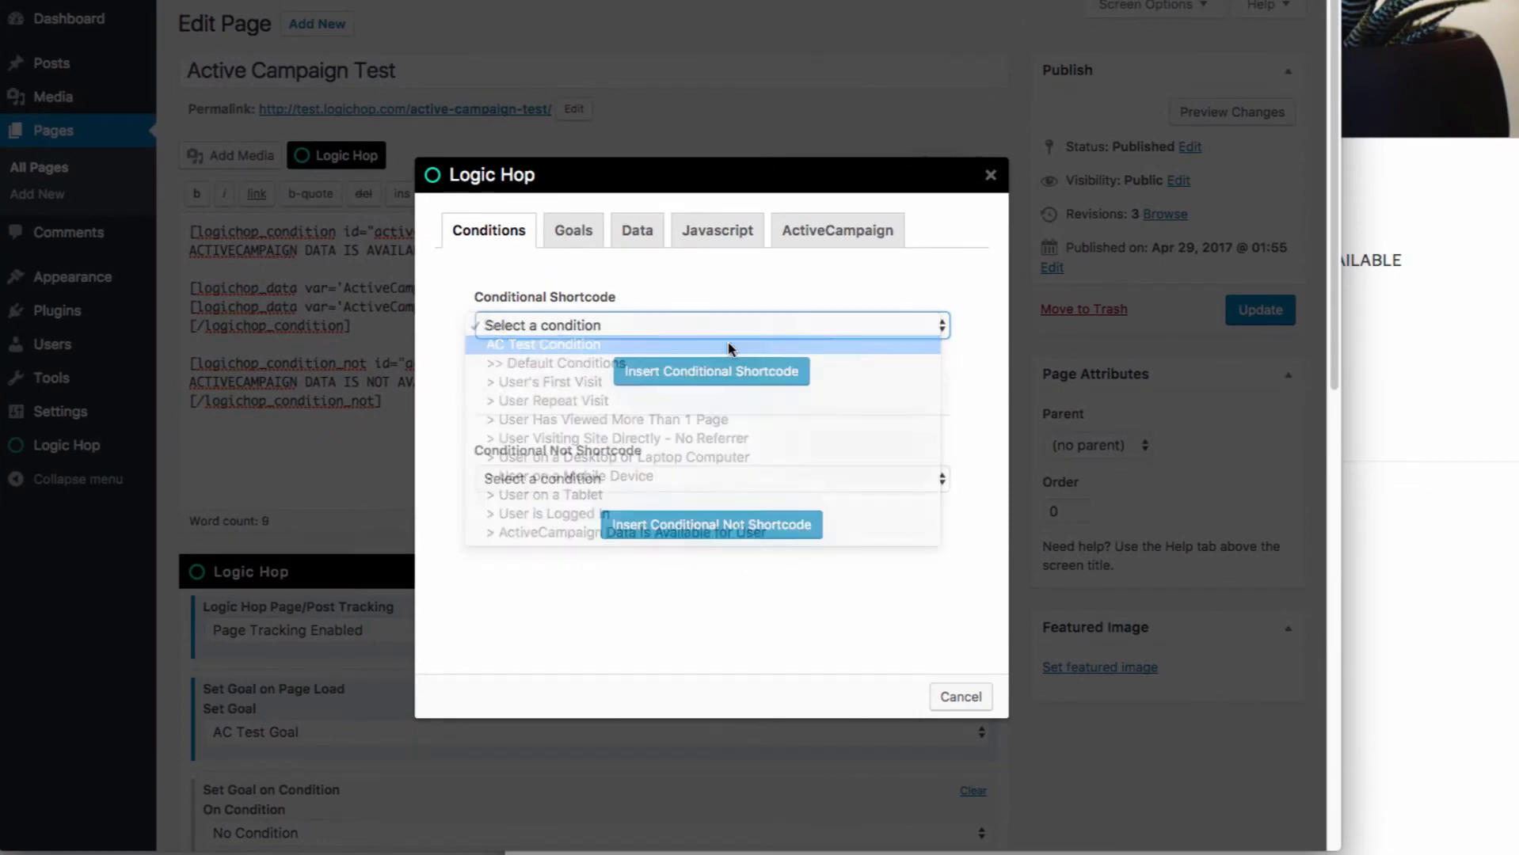
pyautogui.click(696, 375)
# - Enter "User is tagged with Sample Tag." on its own line between the new condition's opening and closing shortcodes
pyautogui.click(638, 438)
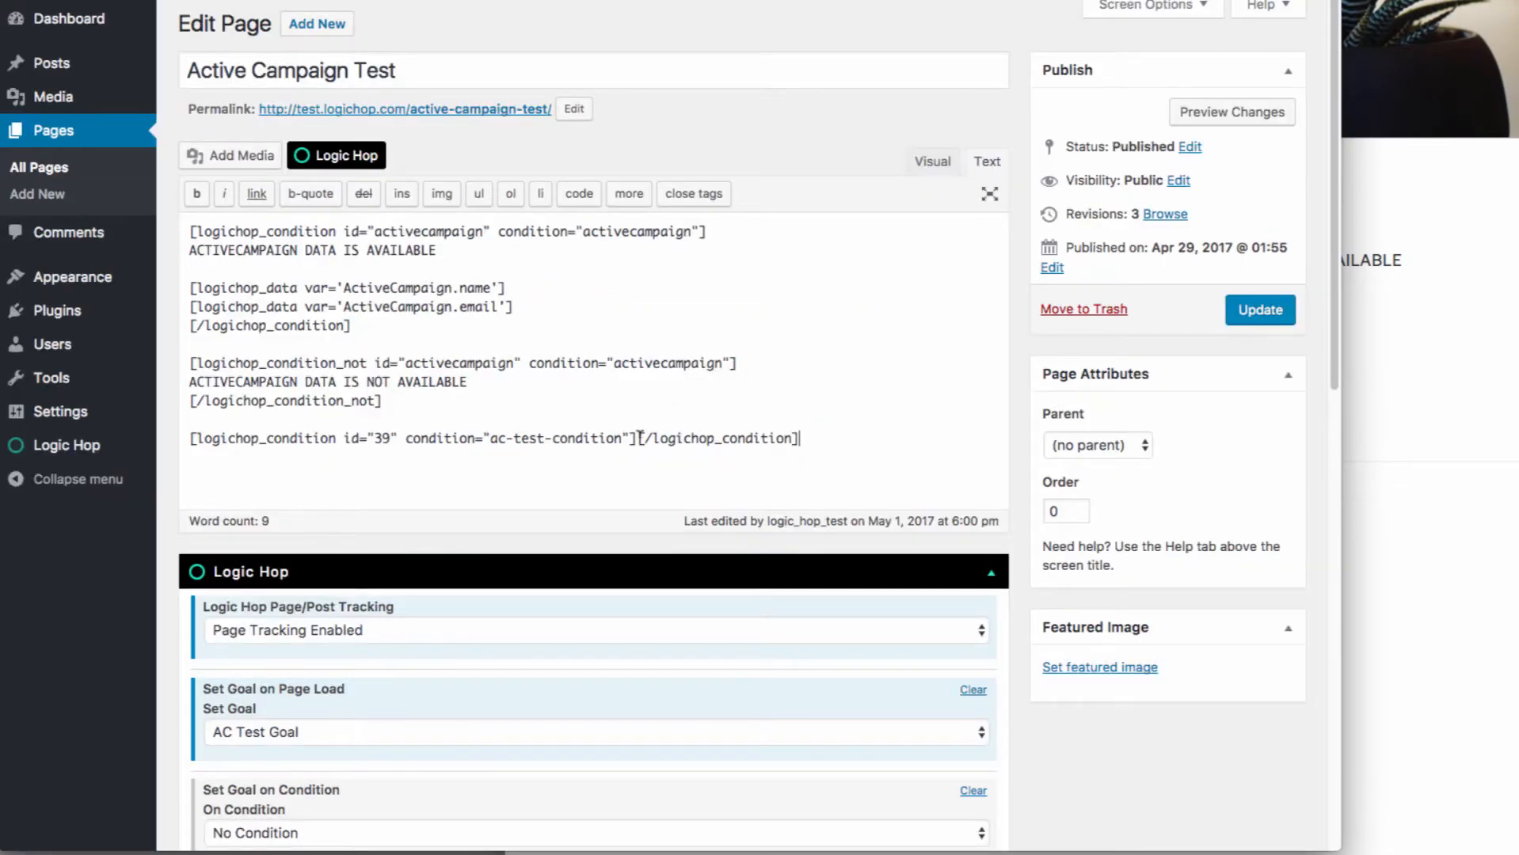
pyautogui.press('Return')
pyautogui.press('Return')
pyautogui.press('Up')
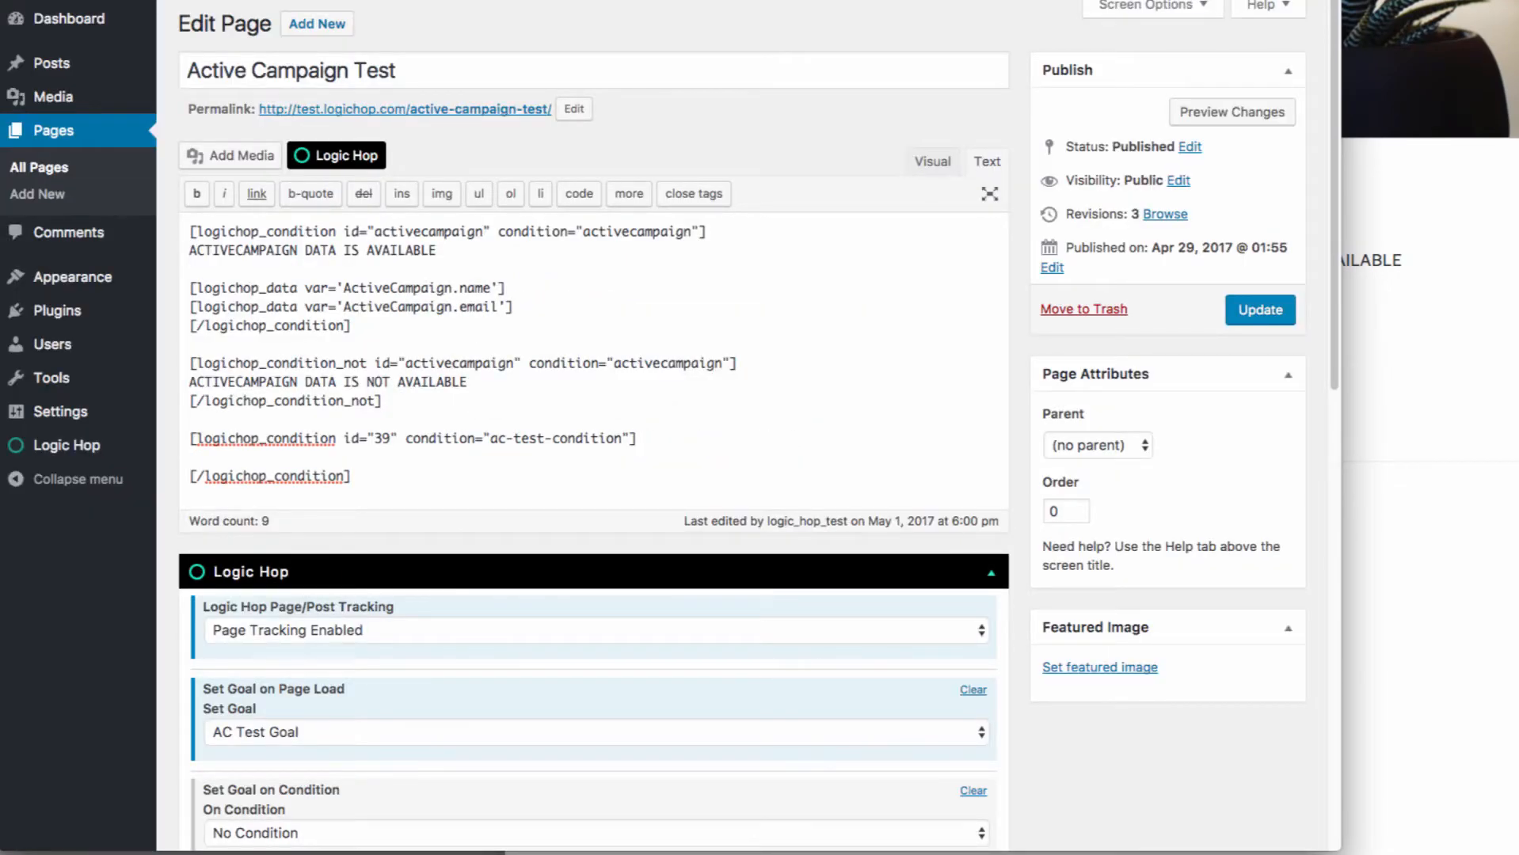
pyautogui.write('User is tagged with Sample Tag.')
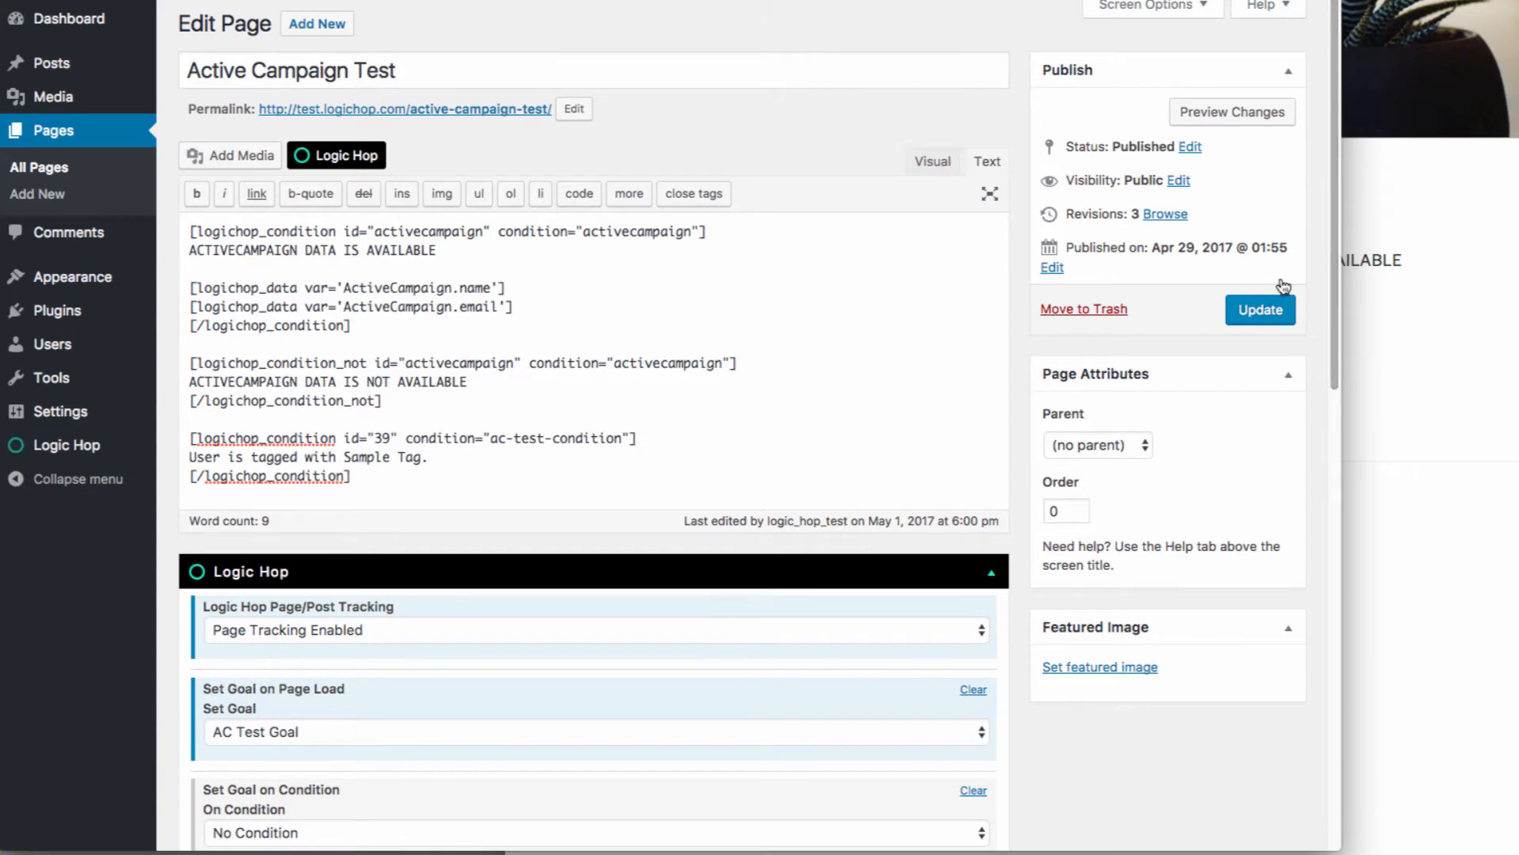
# - Update the page and reload the live test page to check the tag-based message
pyautogui.click(1243, 307)
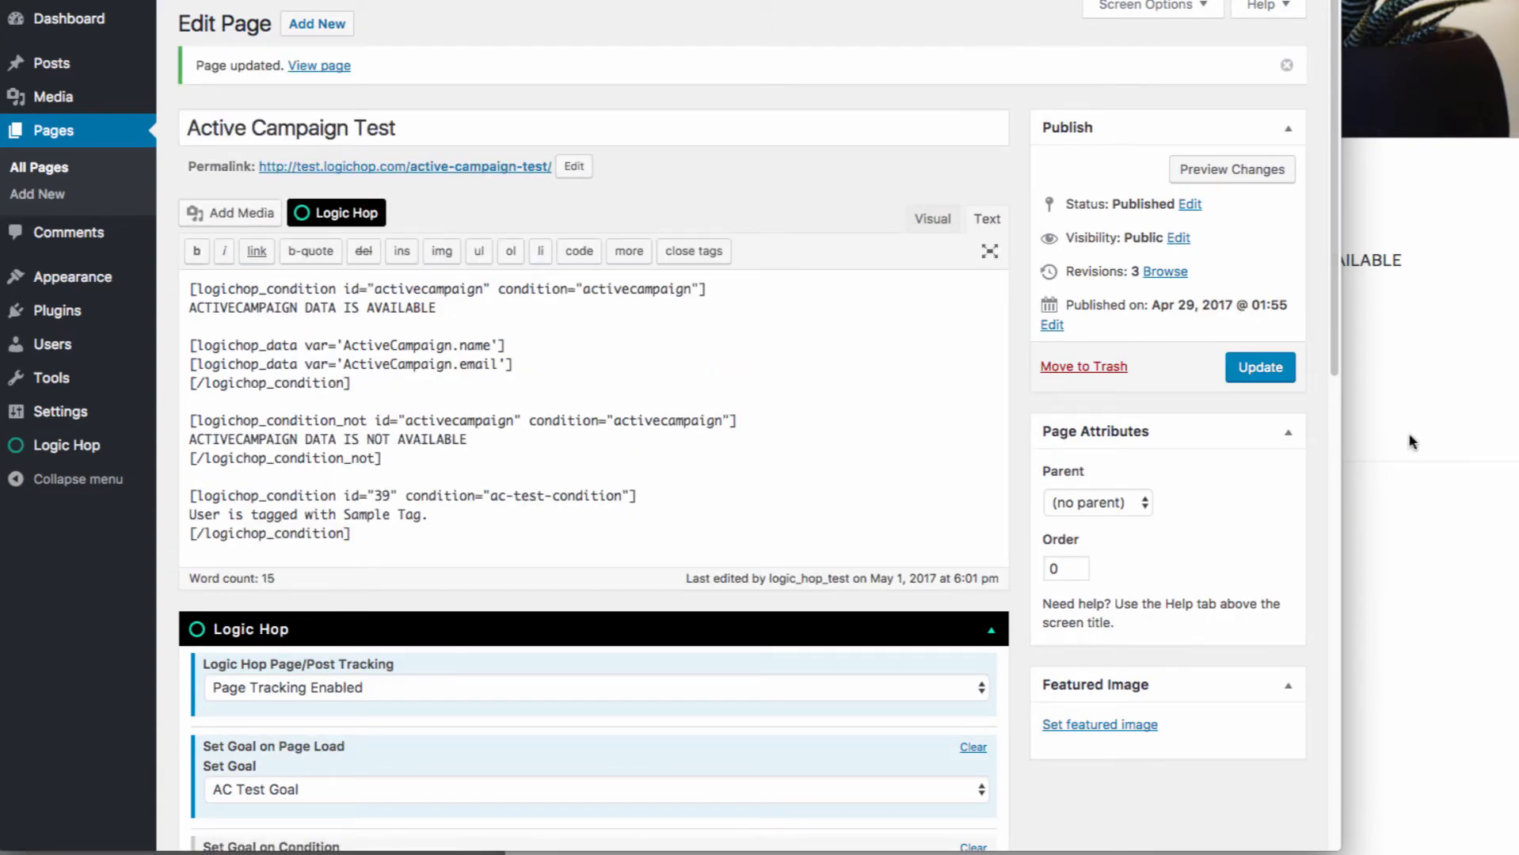
pyautogui.click(1476, 443)
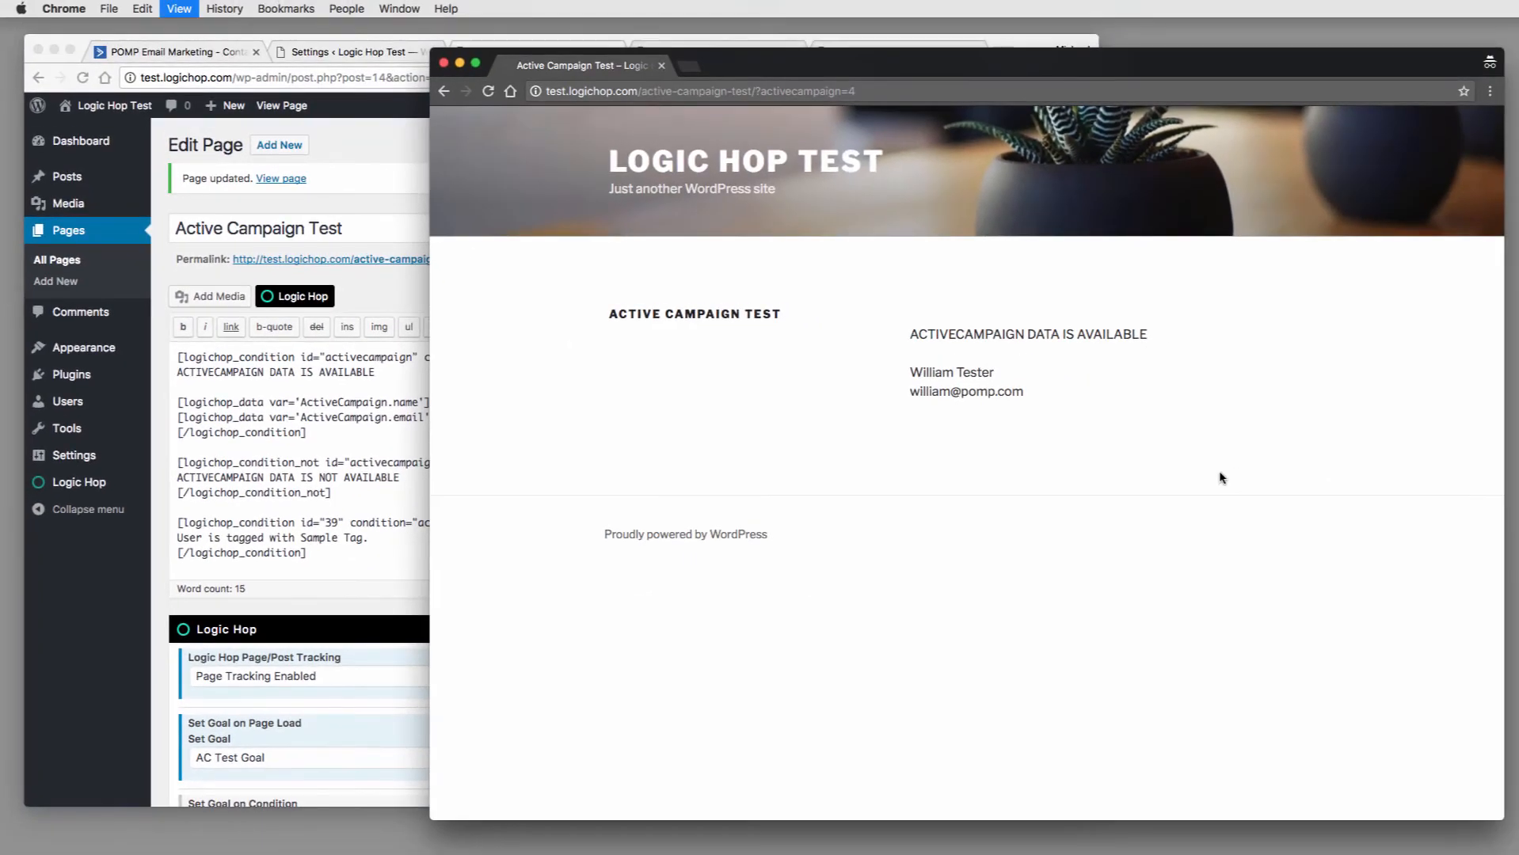
pyautogui.press('super+r')
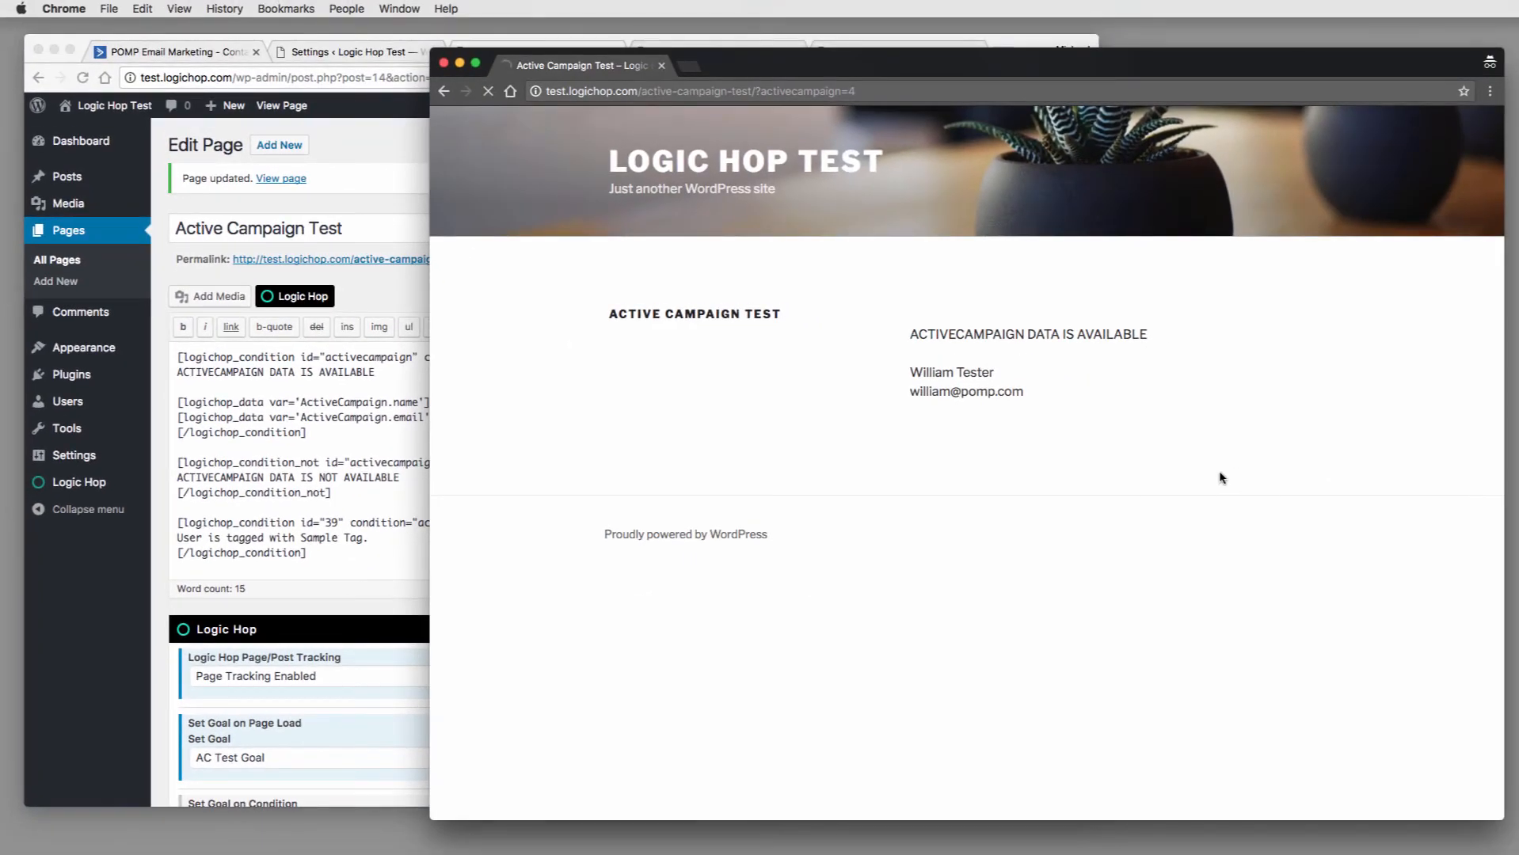